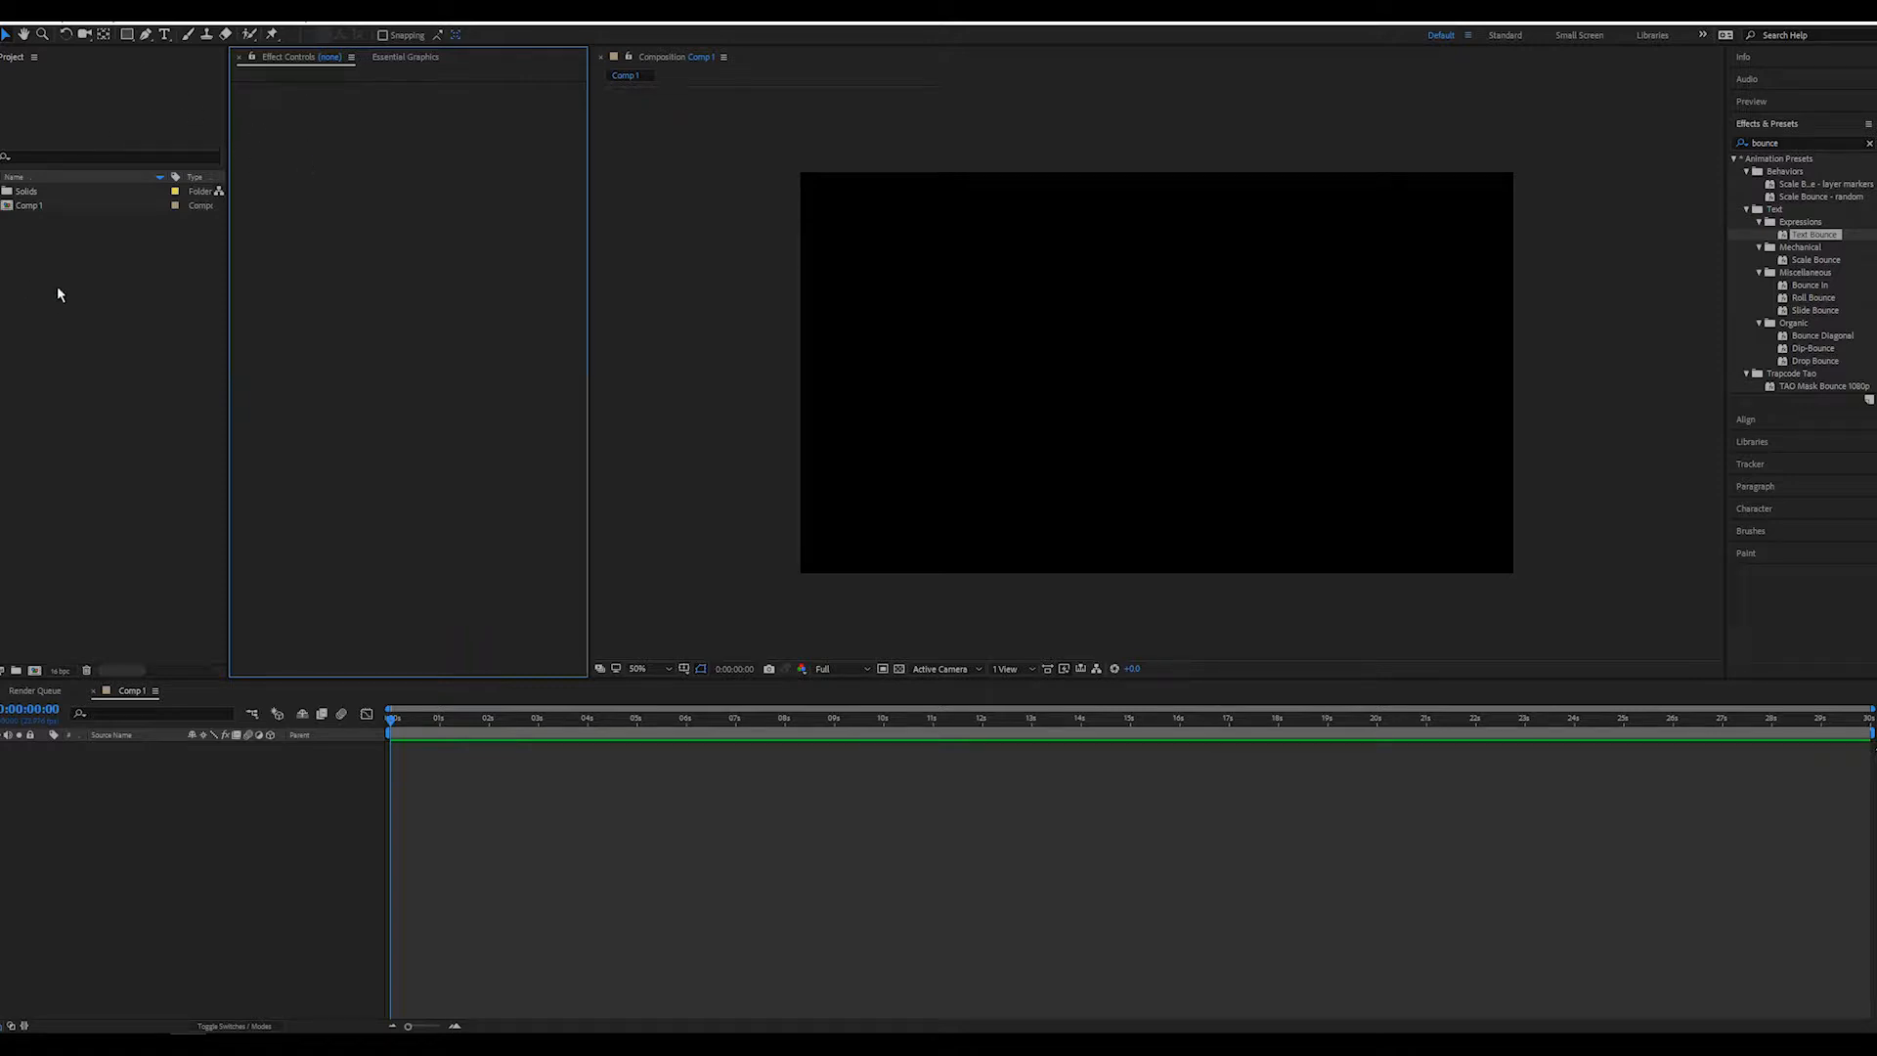
Create a new 1920 x 1080 composition and add a full-size light blue solid as its background
{"action": "left_click", "coordinate": [34, 670]}
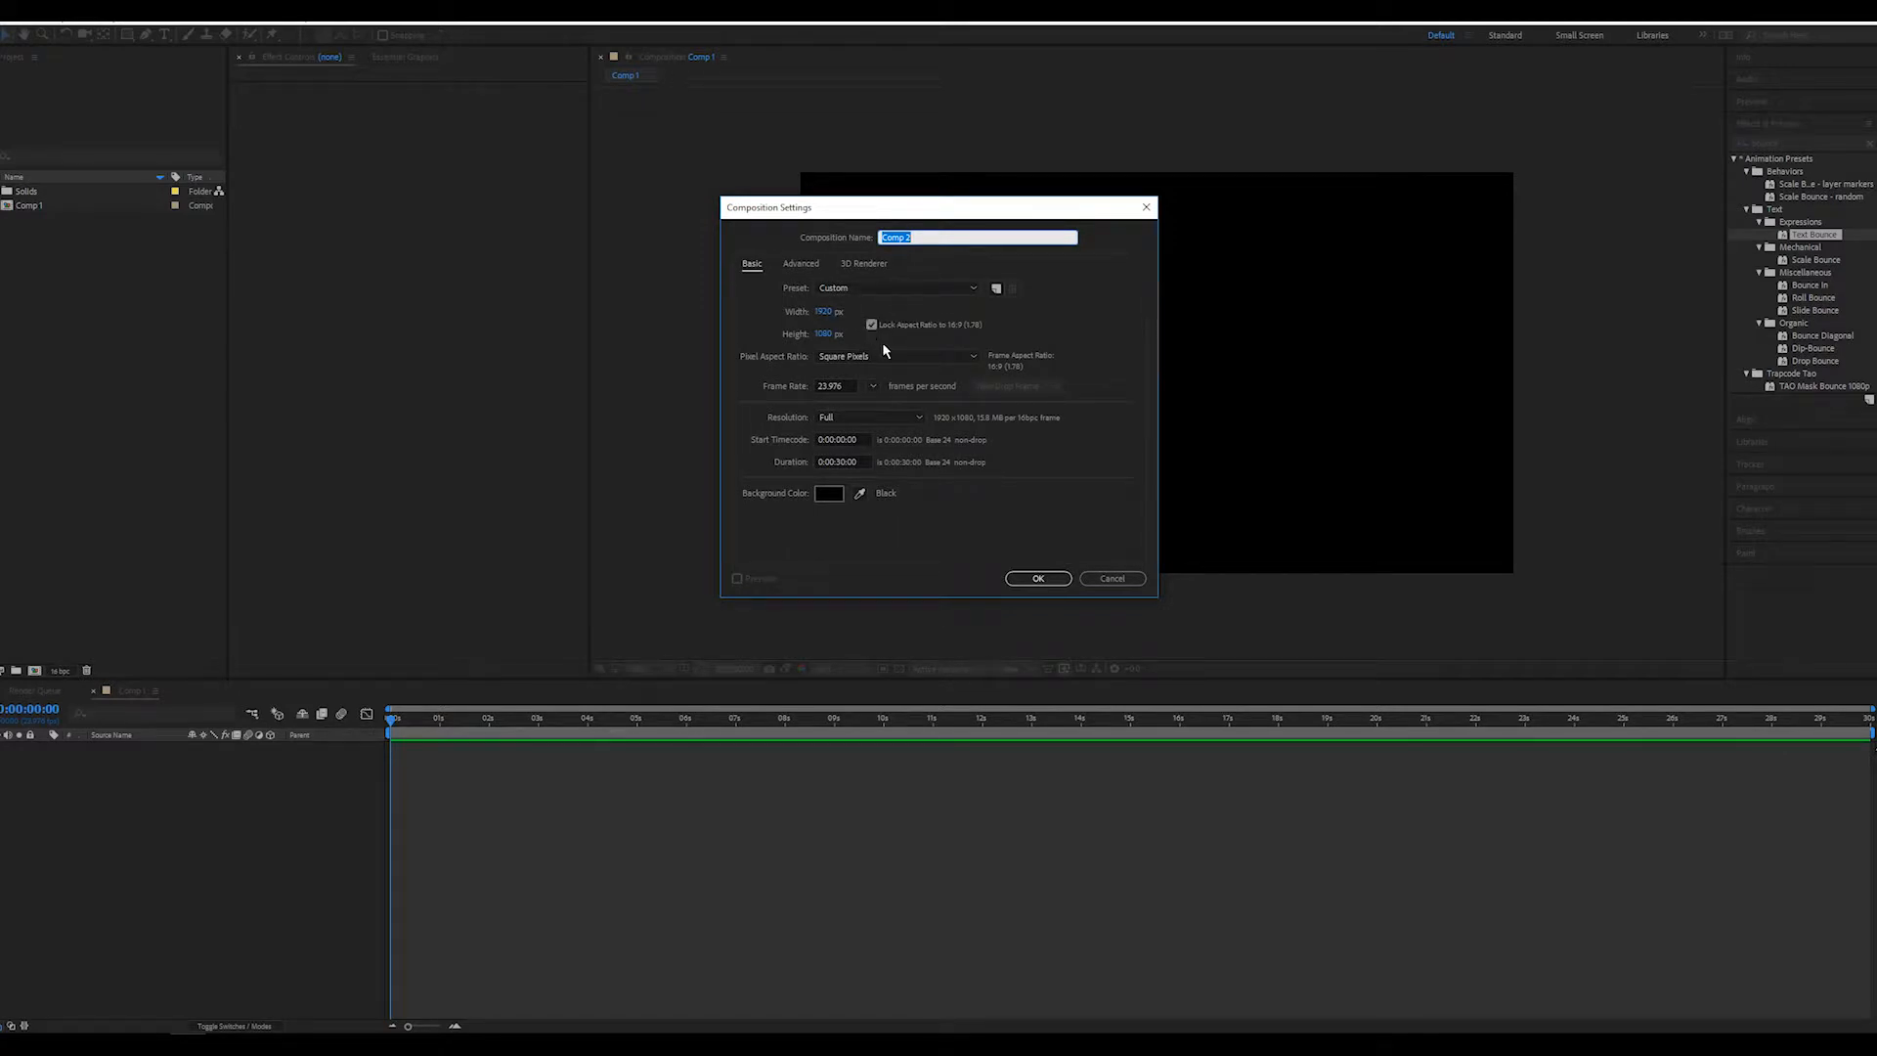
{"action": "left_click", "coordinate": [1041, 577]}
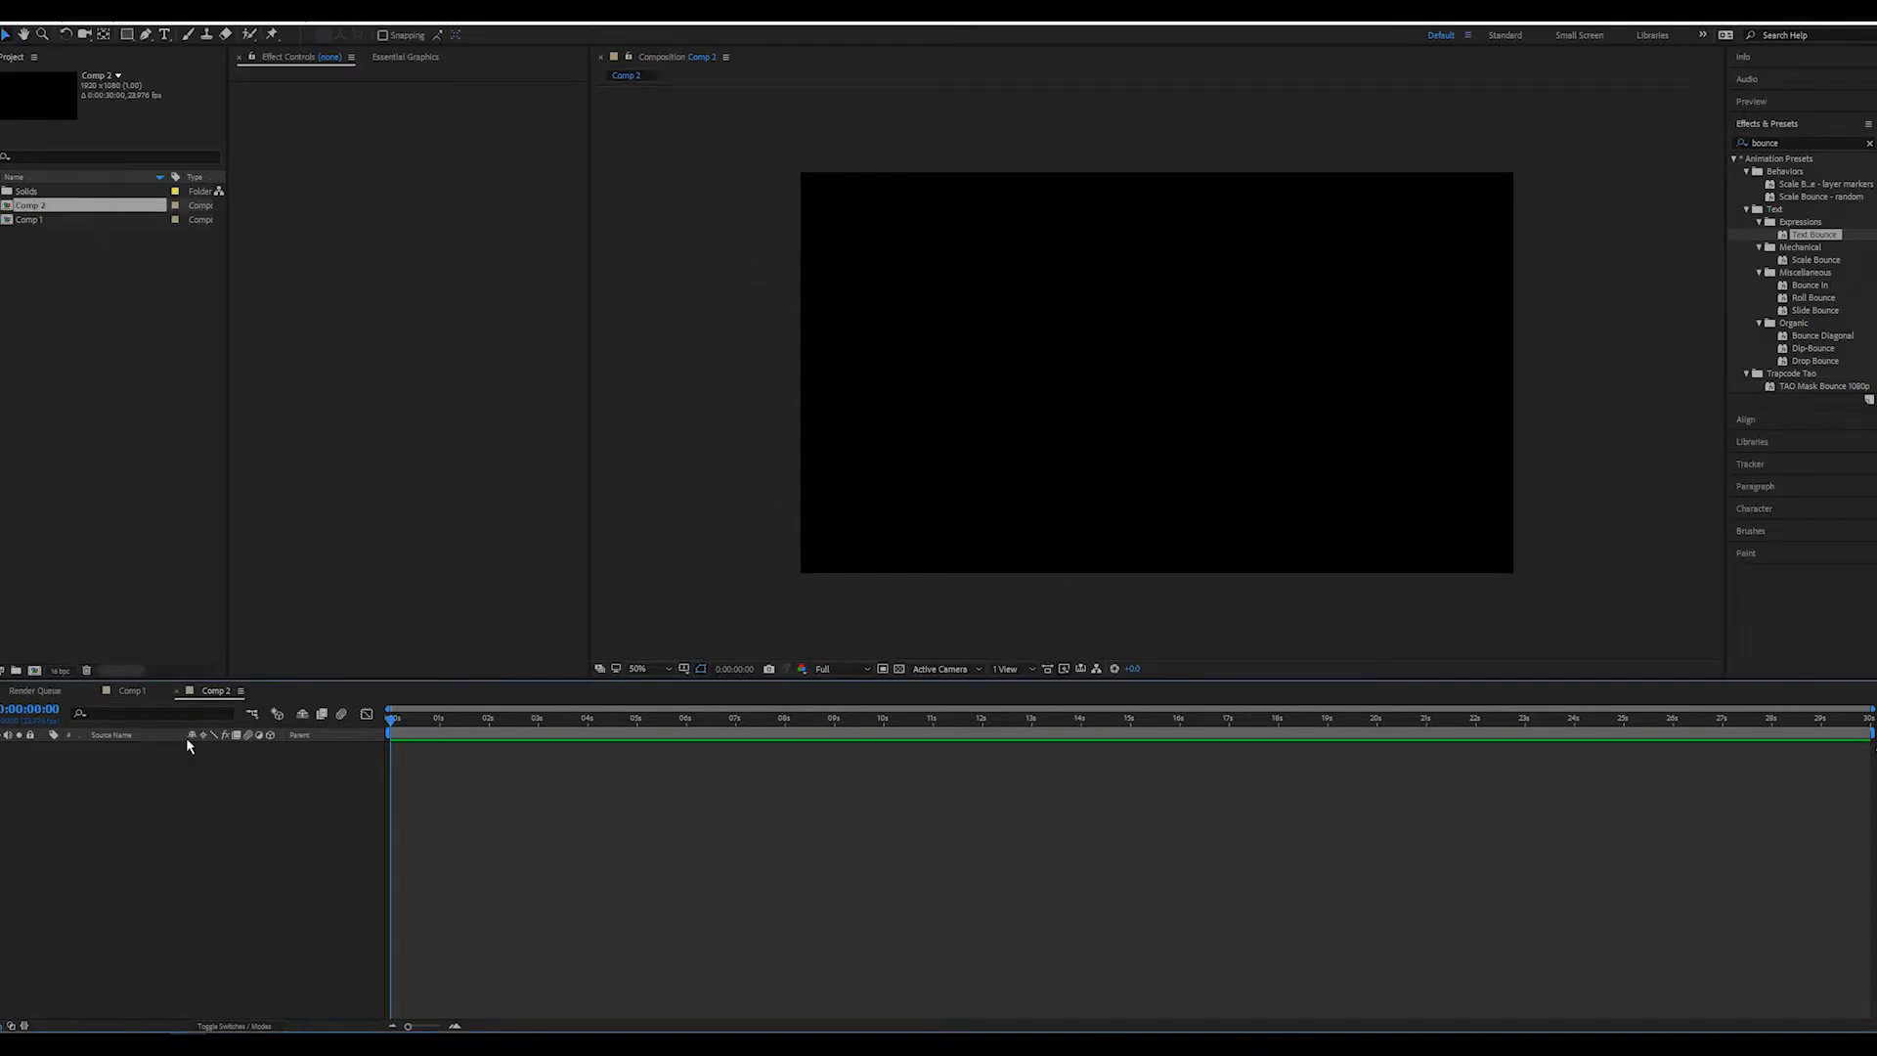
{"action": "key", "text": "ctrl+y"}
{"action": "left_click", "coordinate": [156, 254]}
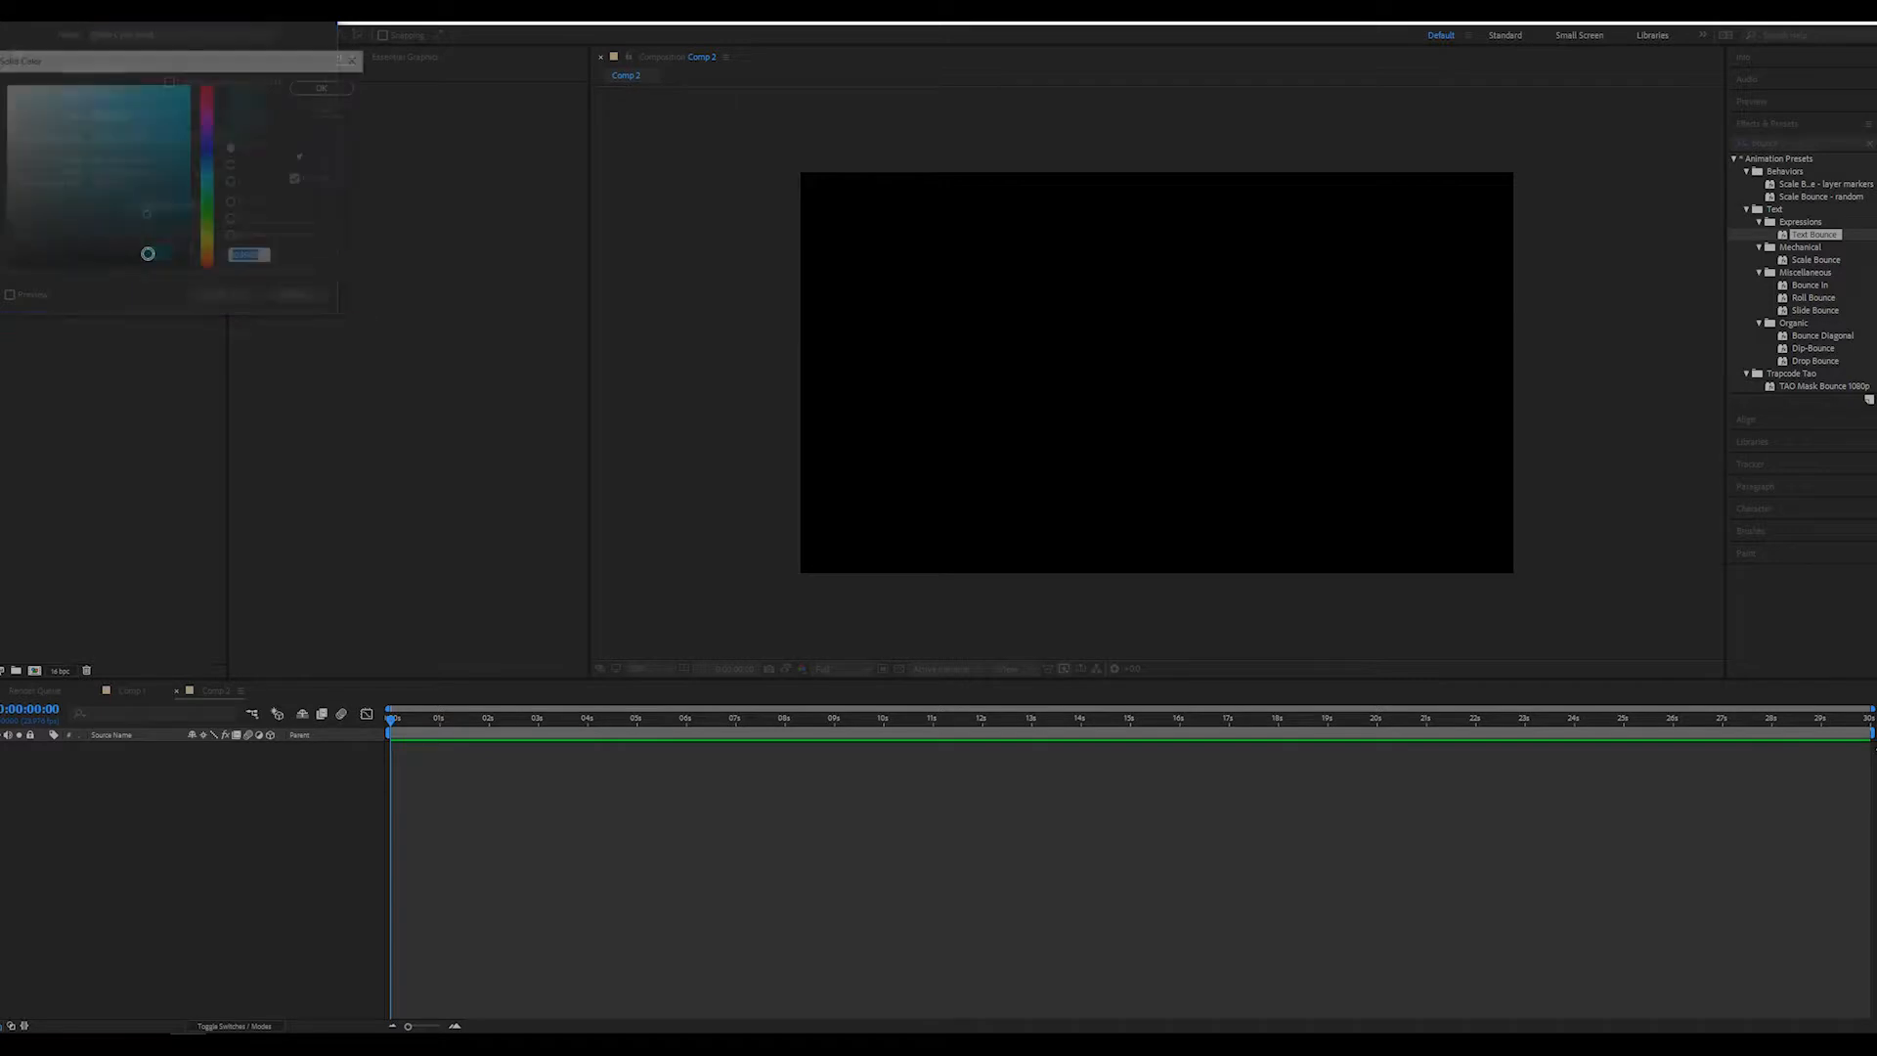
{"action": "left_click", "coordinate": [36, 115]}
{"action": "left_click_drag", "start_coordinate": [36, 115], "coordinate": [86, 101]}
{"action": "left_click", "coordinate": [326, 87]}
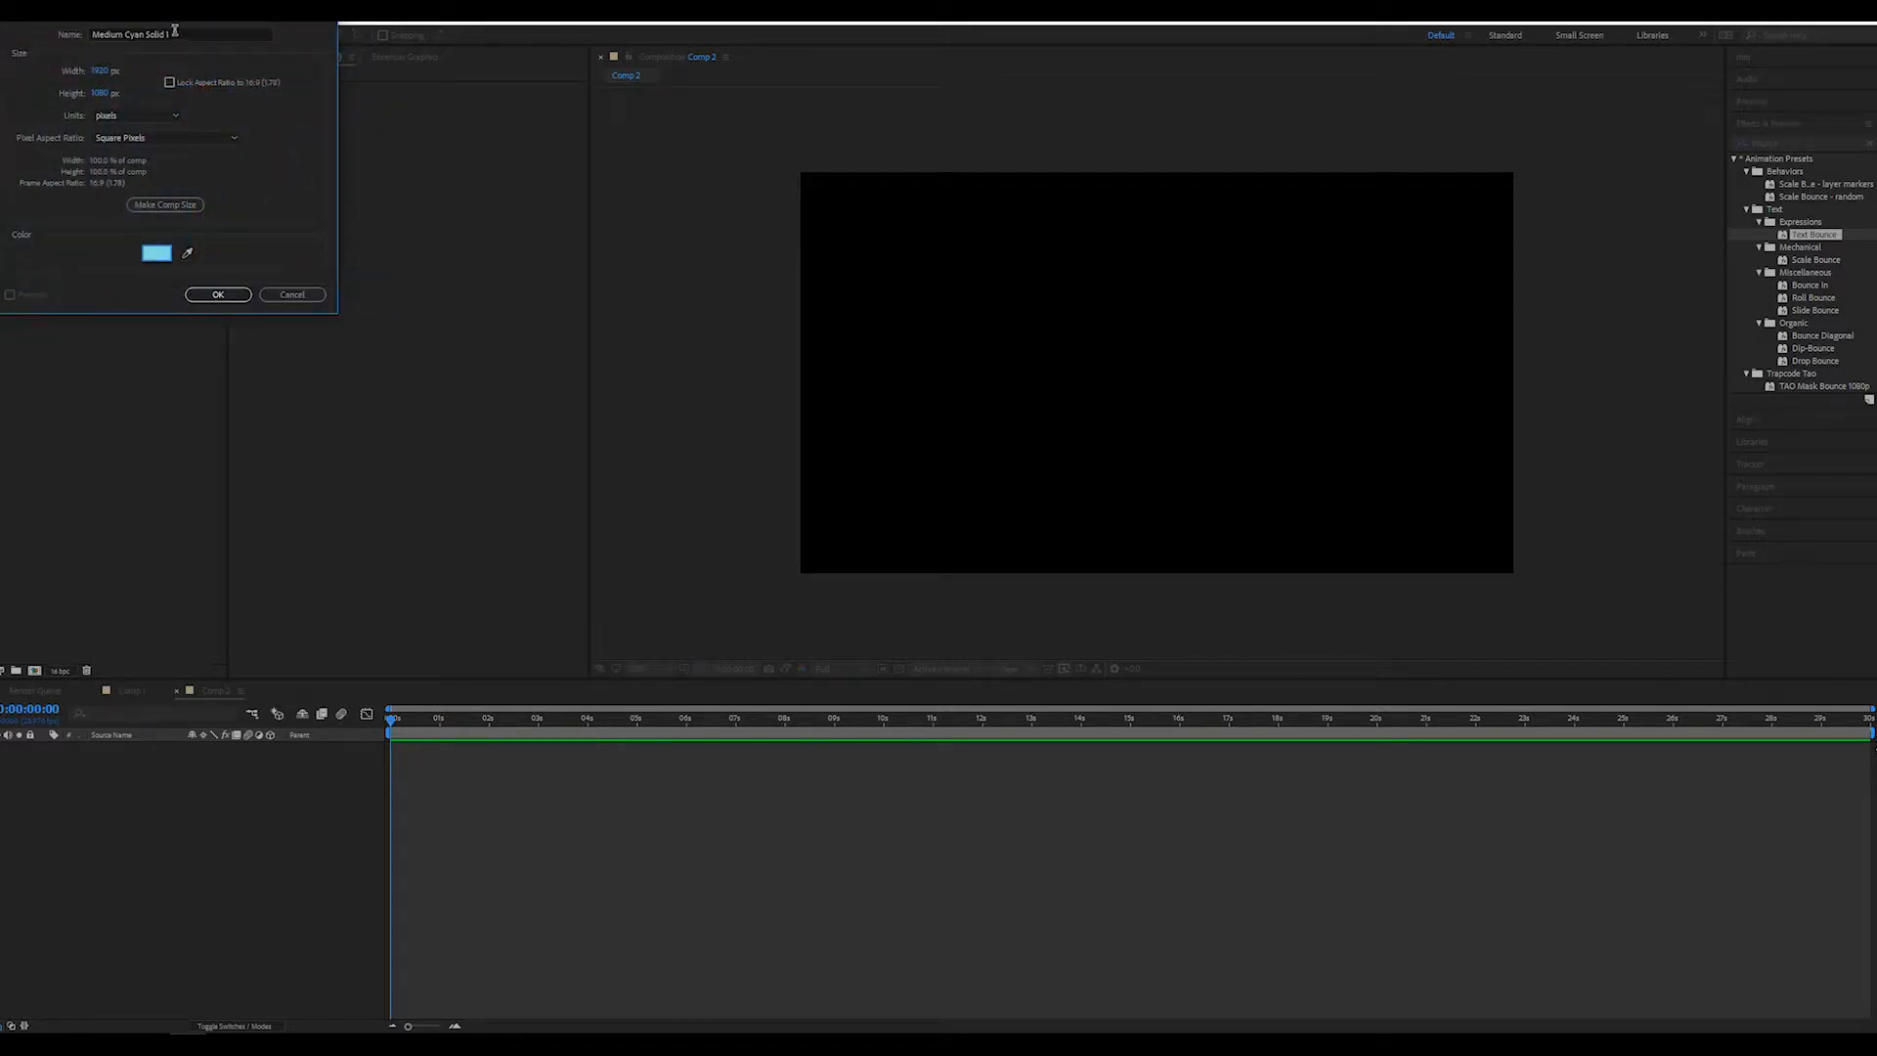
{"action": "left_click", "coordinate": [218, 294]}
Add a text layer reading "TEXT" over the light blue background
{"action": "left_click", "coordinate": [976, 373]}
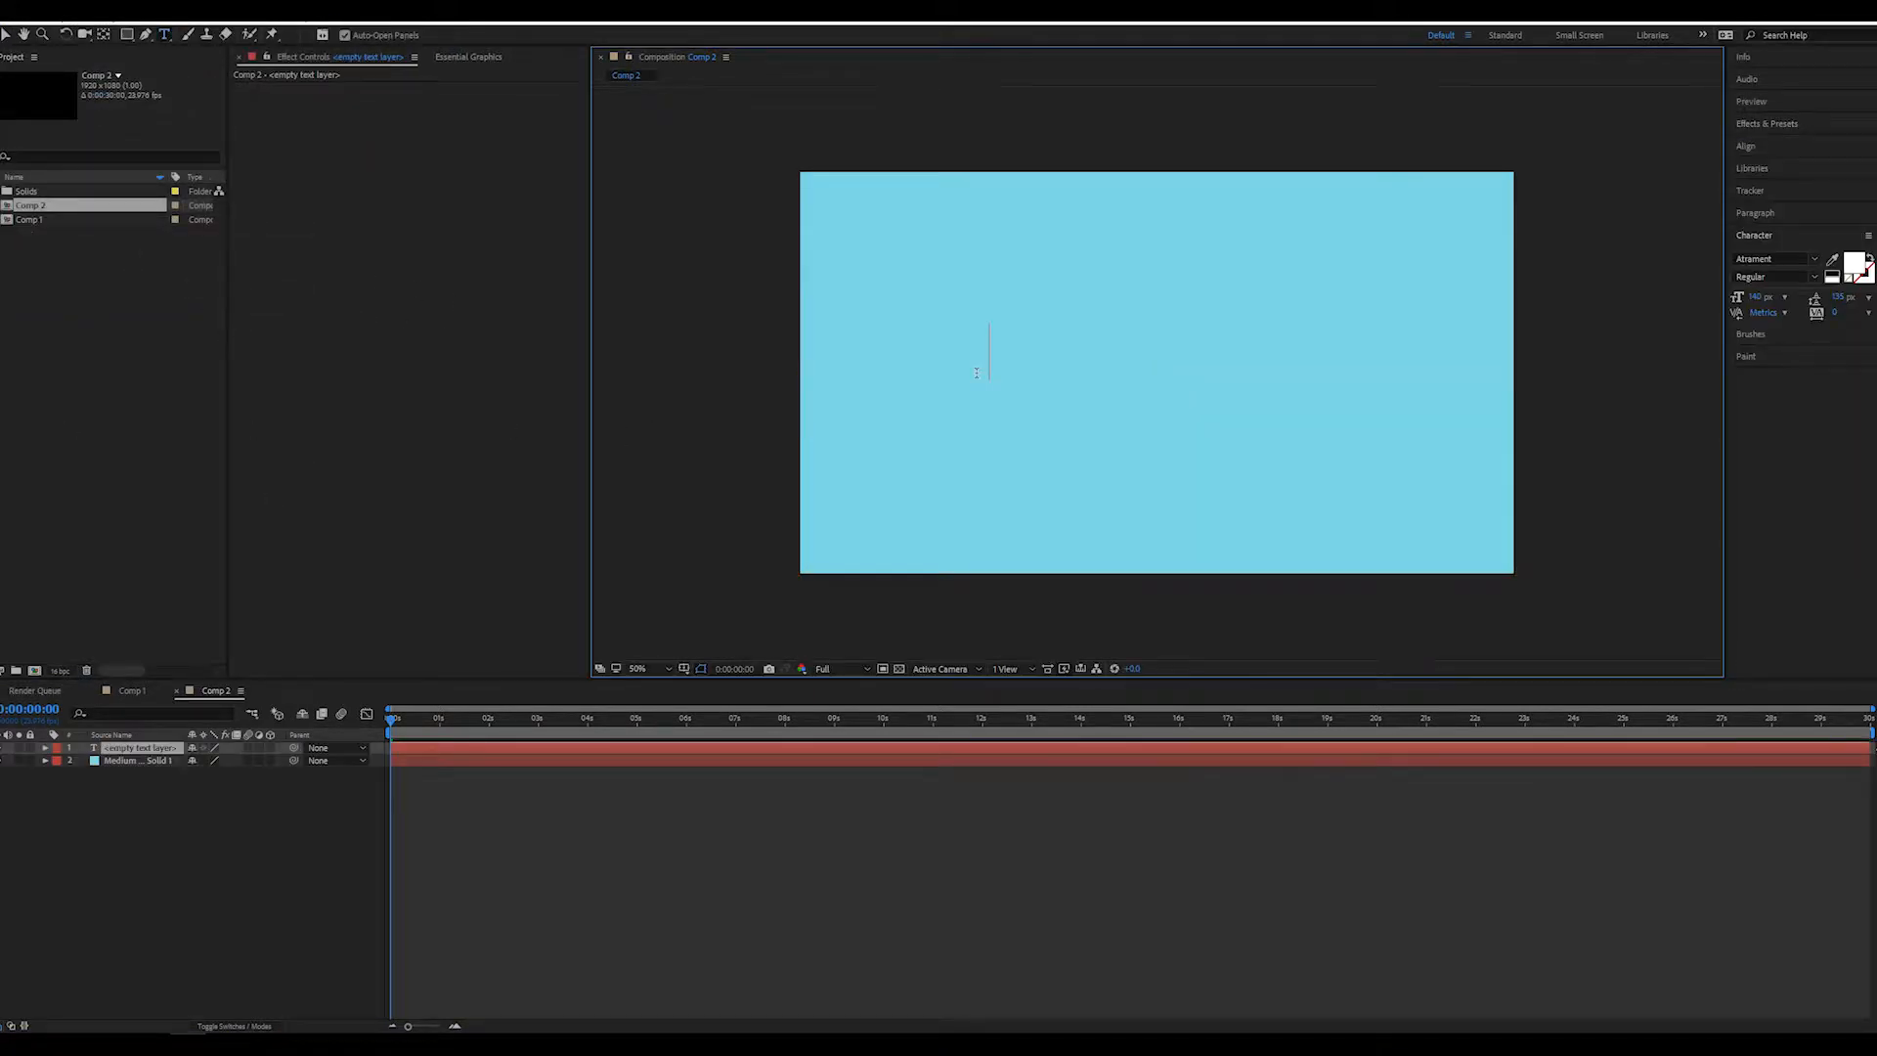
{"action": "type", "text": "TEXT"}
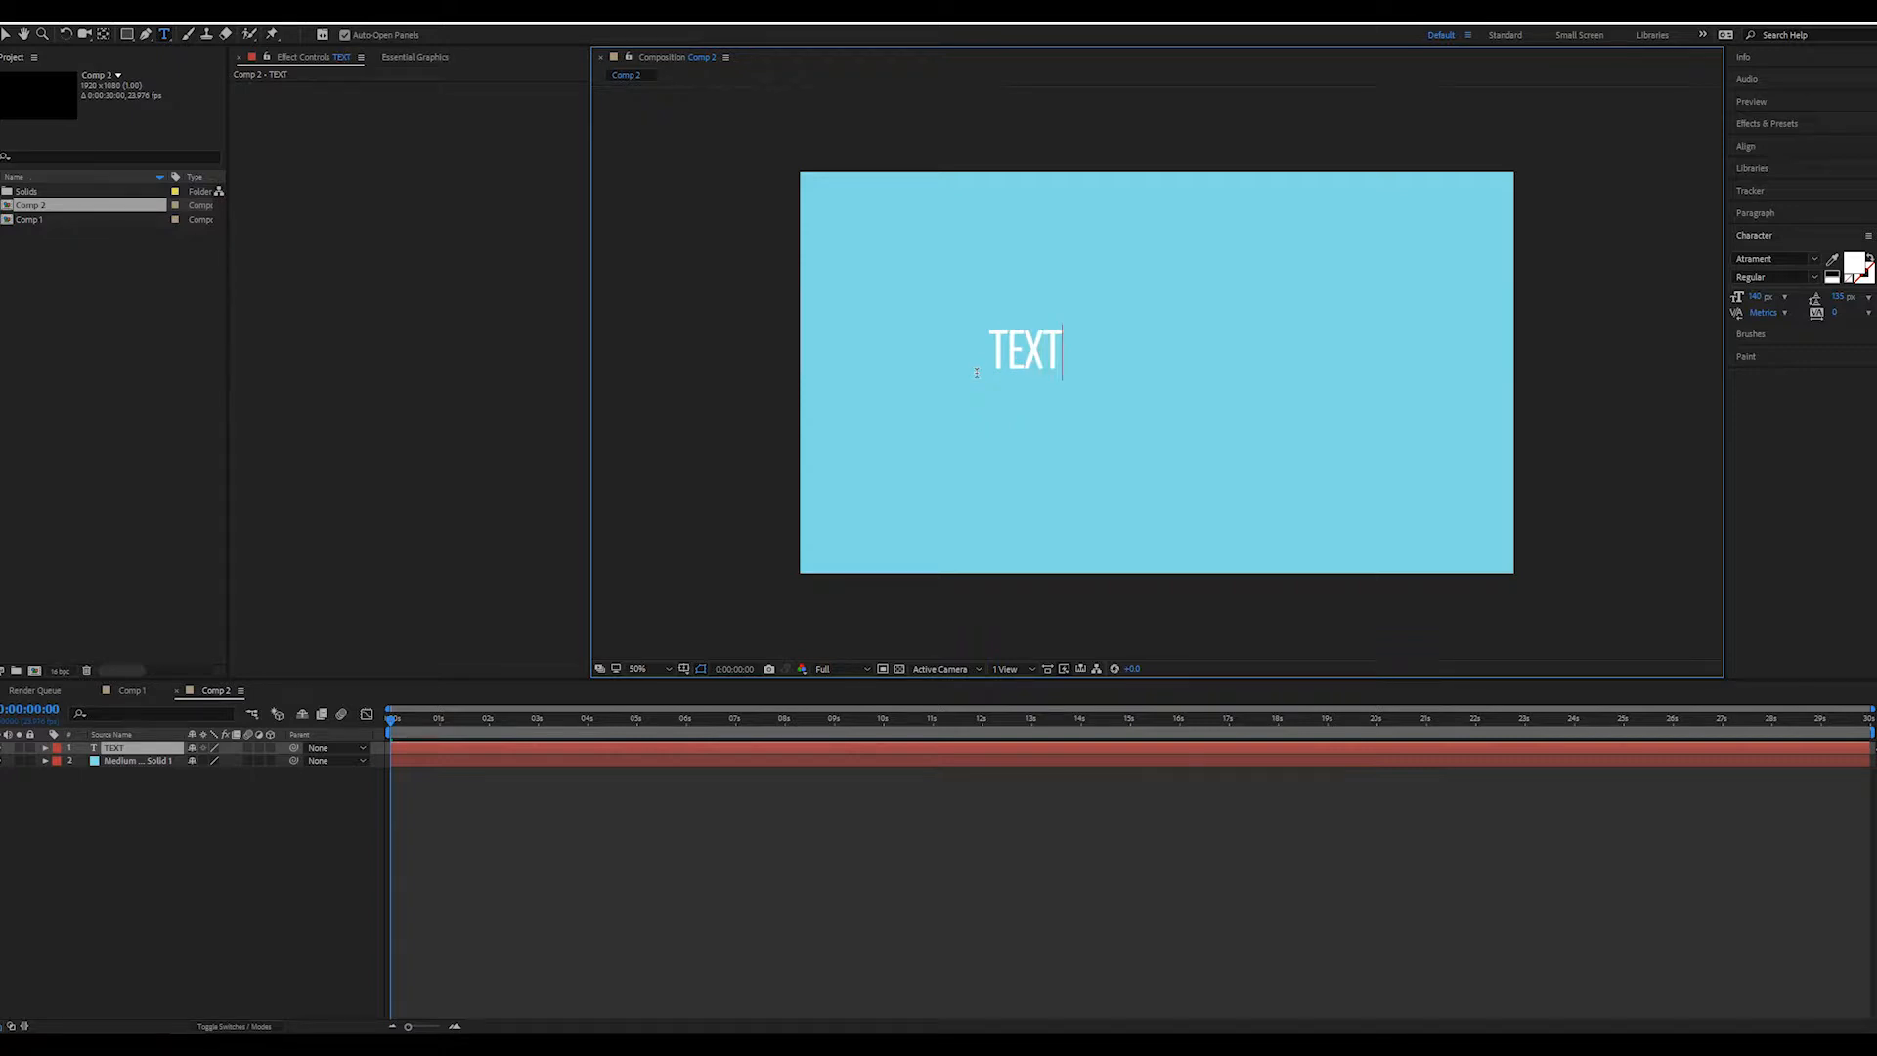
{"action": "left_click_drag", "start_coordinate": [1063, 352], "coordinate": [983, 352]}
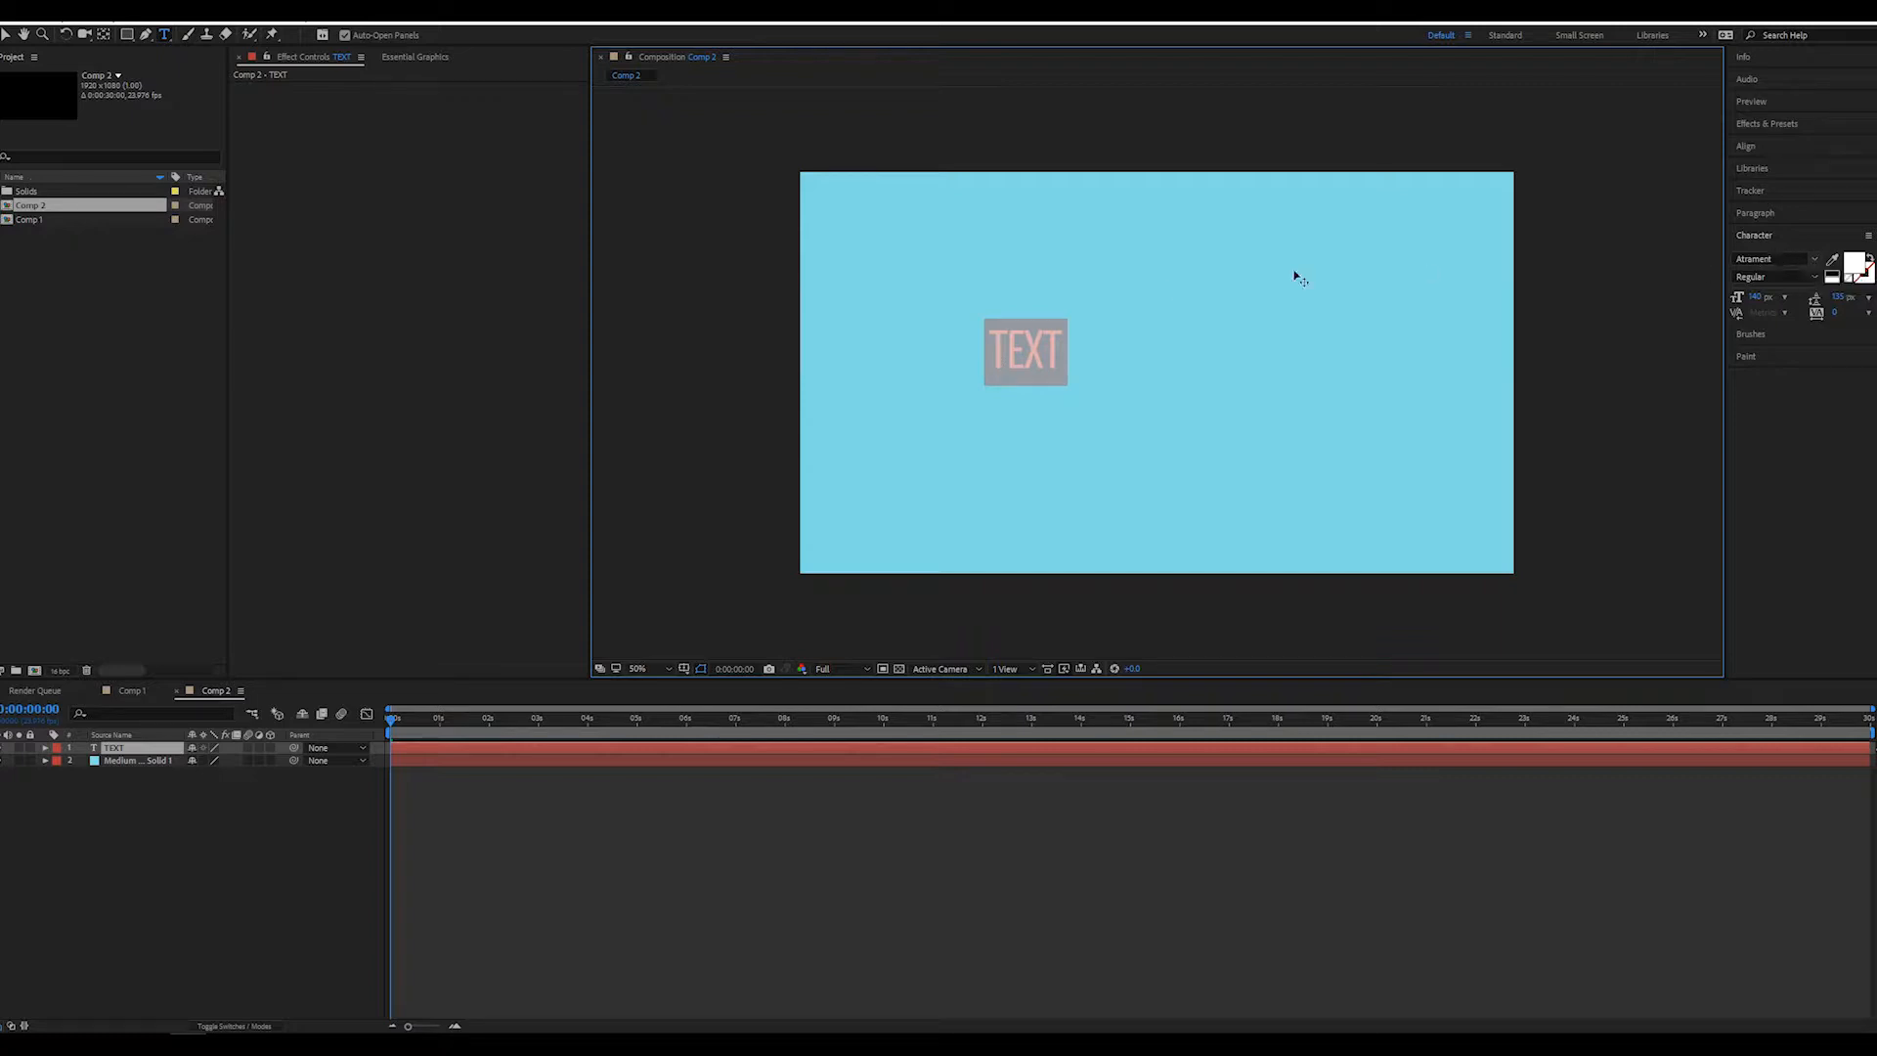
{"action": "left_click", "coordinate": [141, 807]}
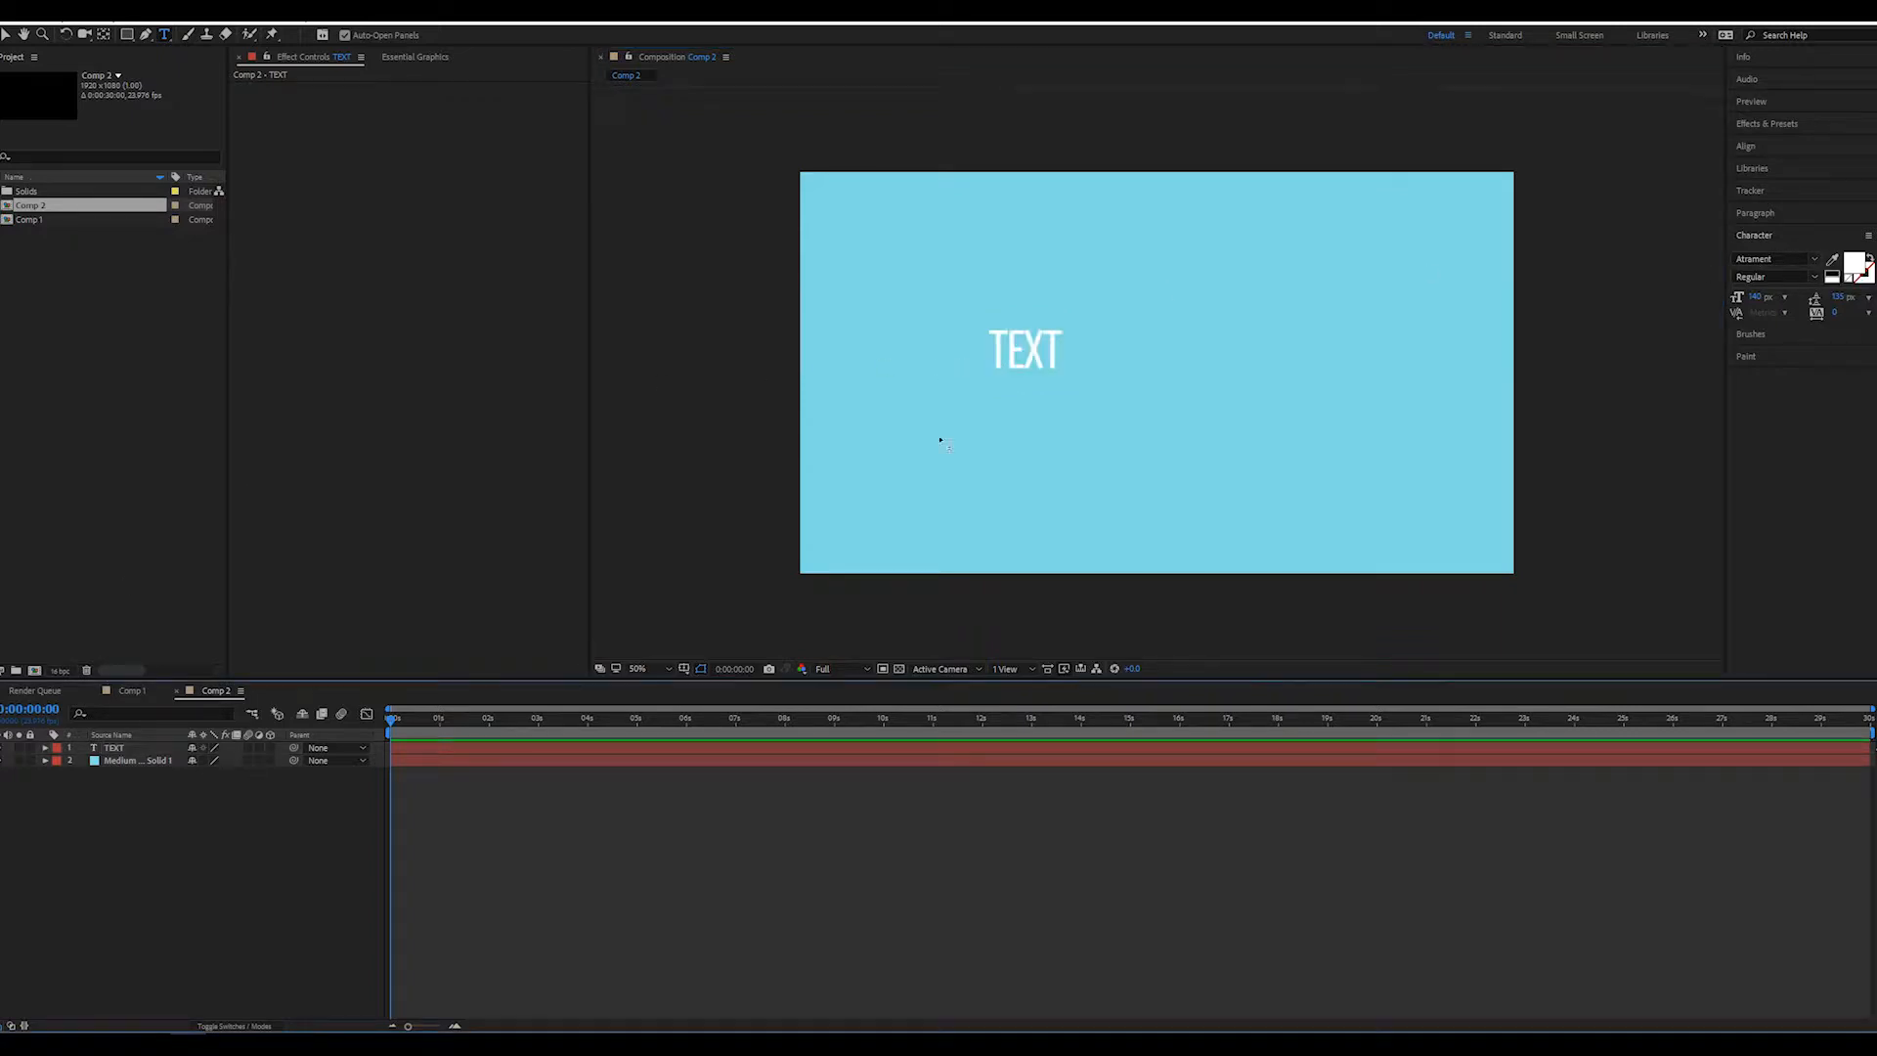
Center the TEXT layer horizontally and vertically in the composition
{"action": "left_click", "coordinate": [5, 39]}
{"action": "left_click", "coordinate": [1751, 148]}
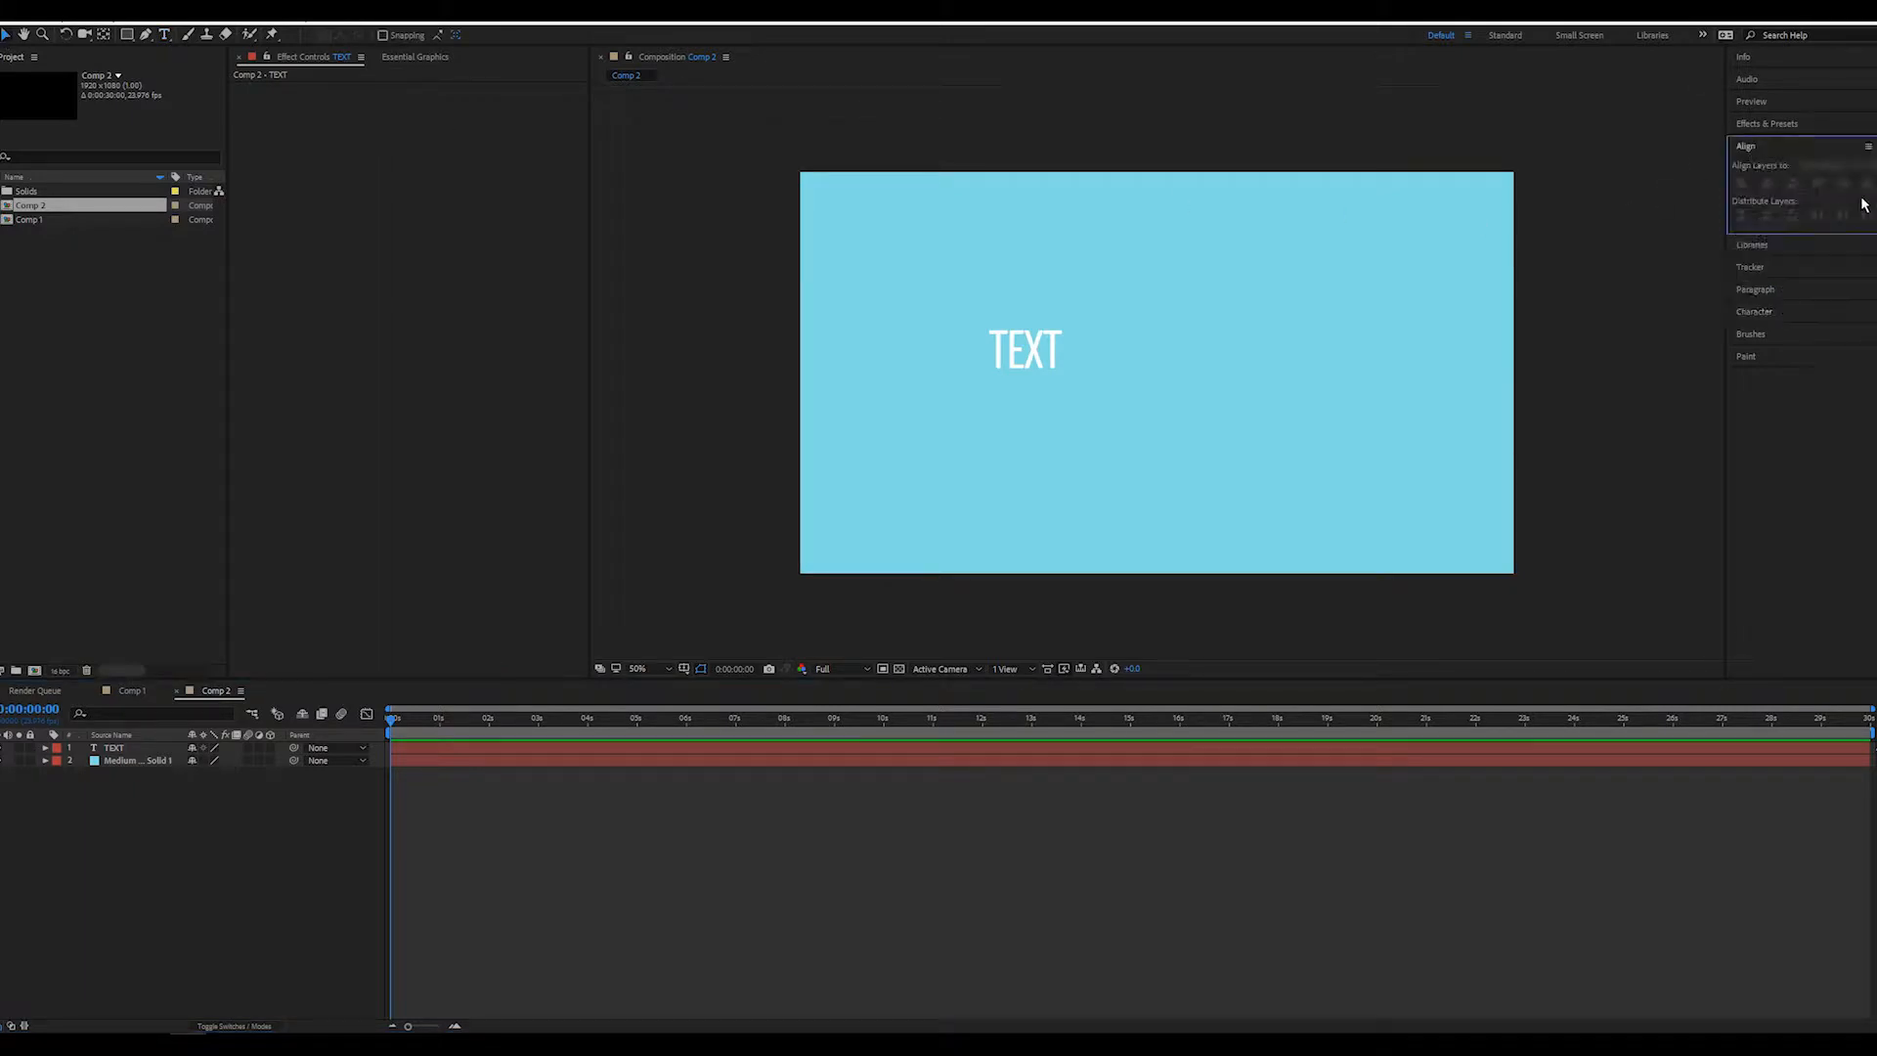
{"action": "left_click", "coordinate": [1035, 354]}
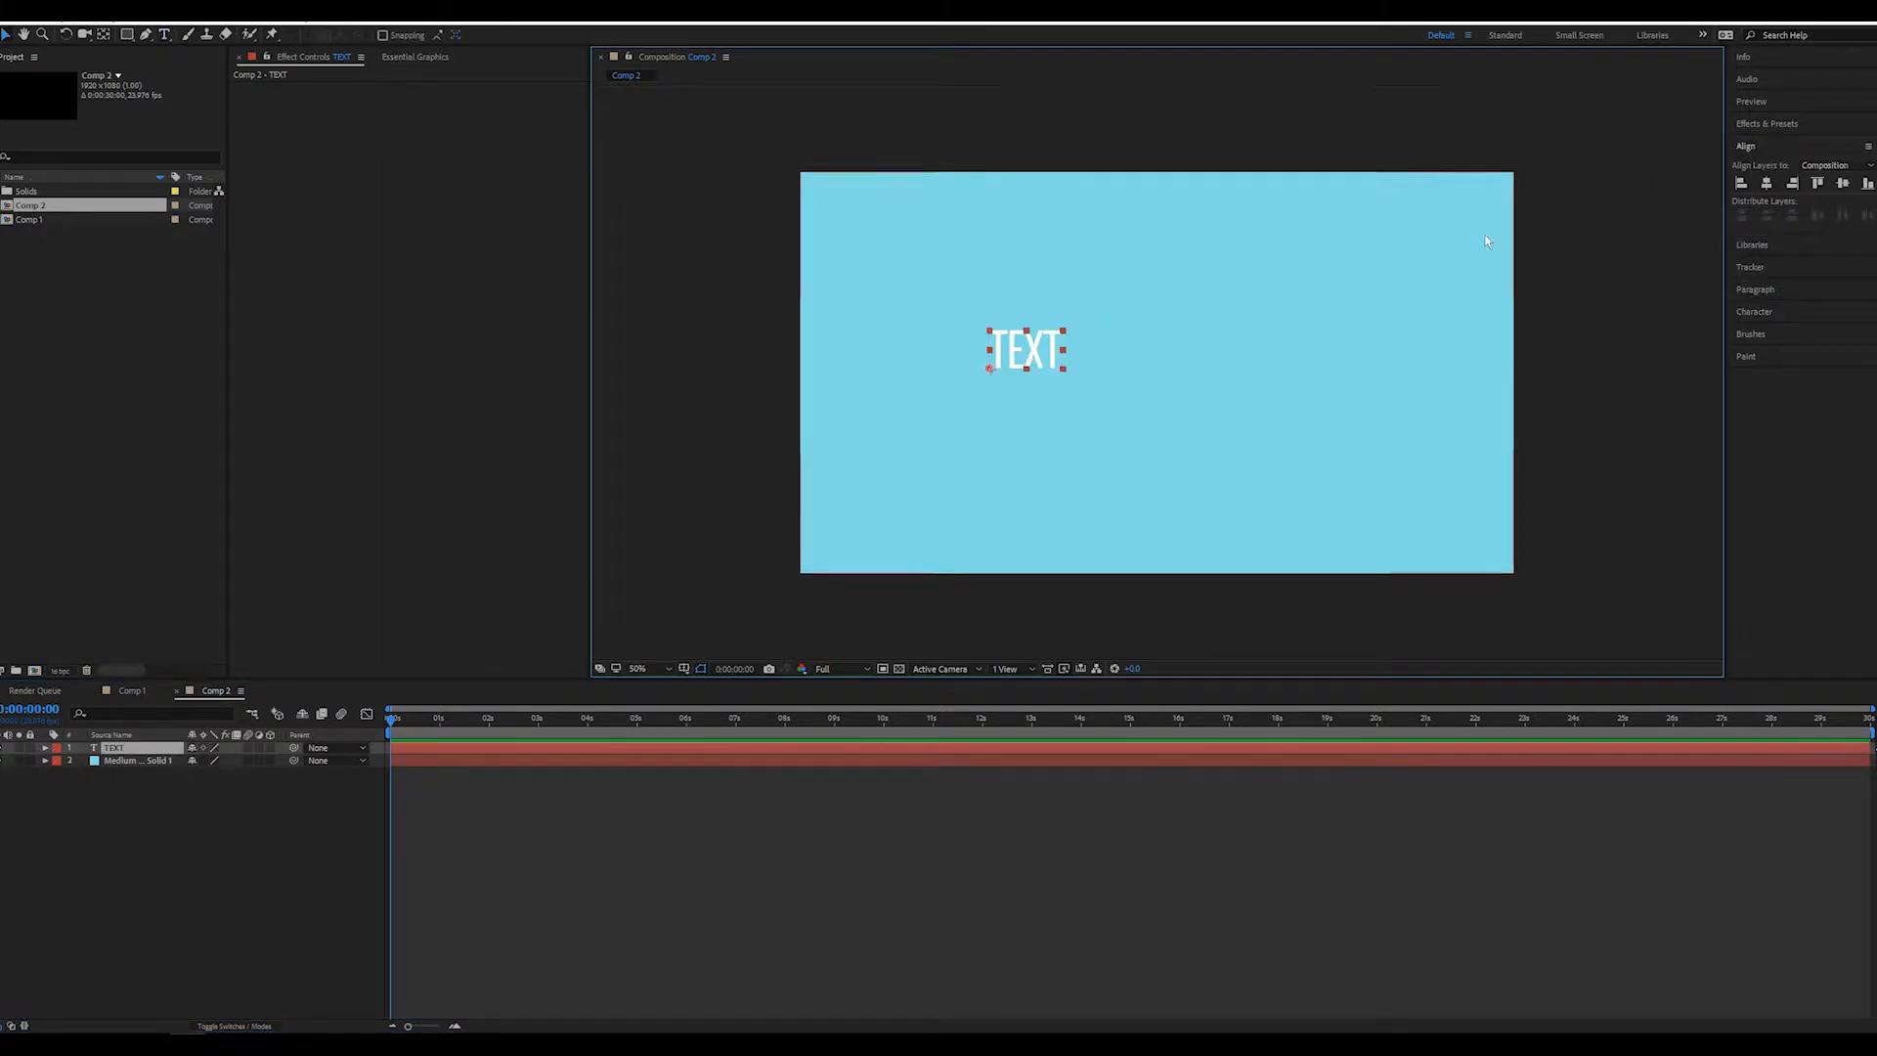
{"action": "left_click", "coordinate": [1767, 183]}
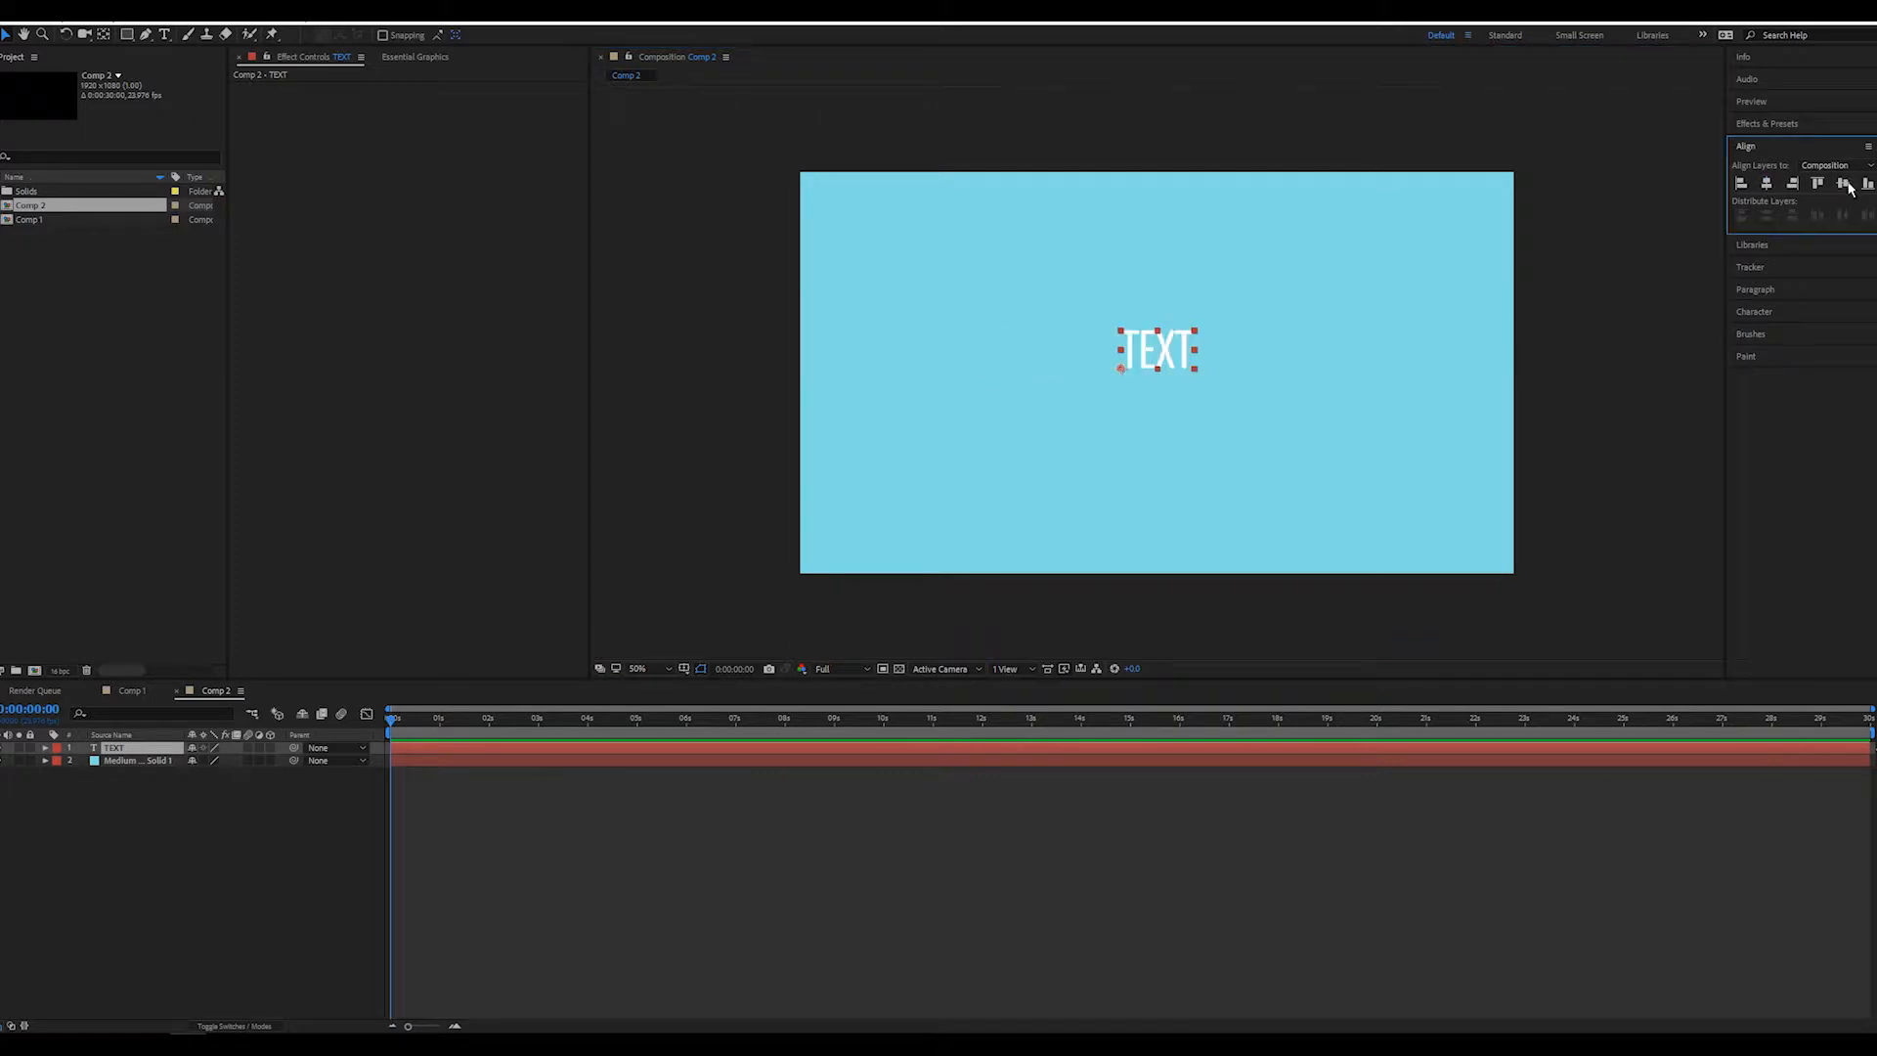
{"action": "left_click", "coordinate": [1843, 182]}
{"action": "left_click", "coordinate": [684, 593]}
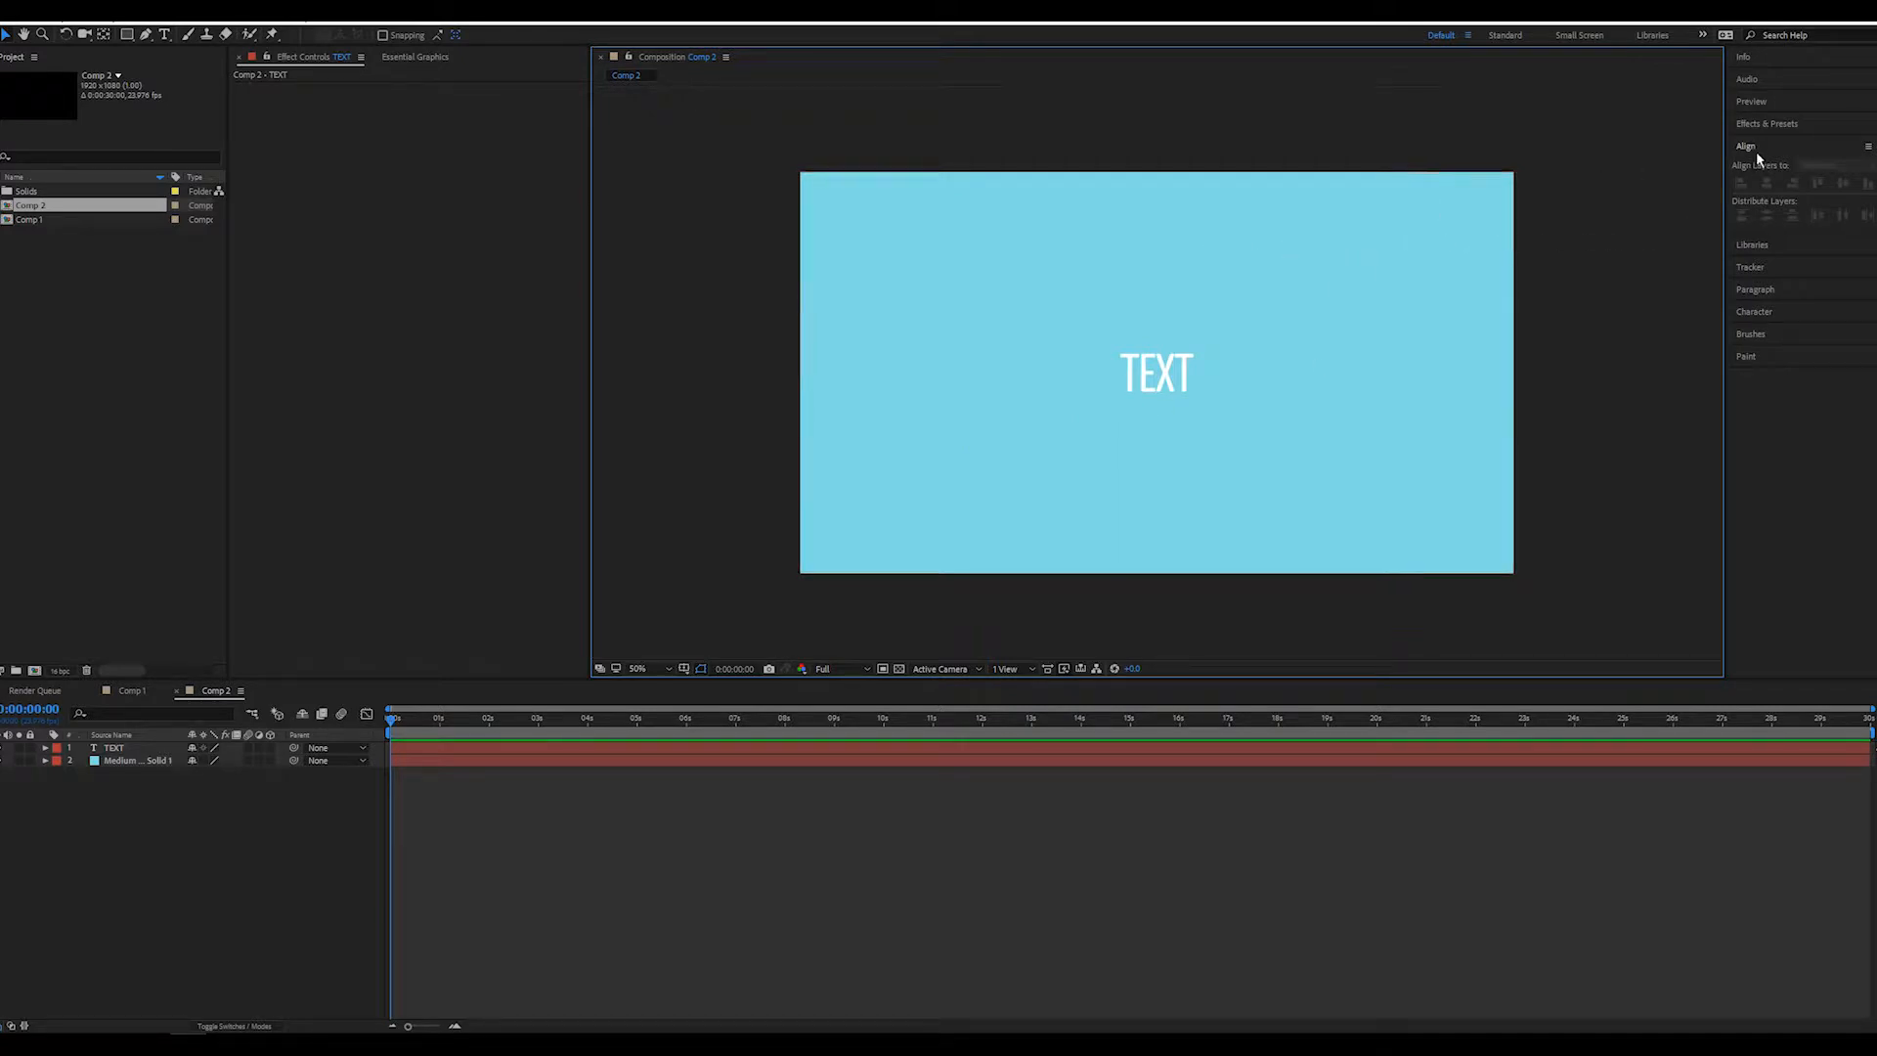
Apply the Text Bounce animation preset to the TEXT layer with the playhead at the start of the composition
{"action": "left_click", "coordinate": [1772, 124]}
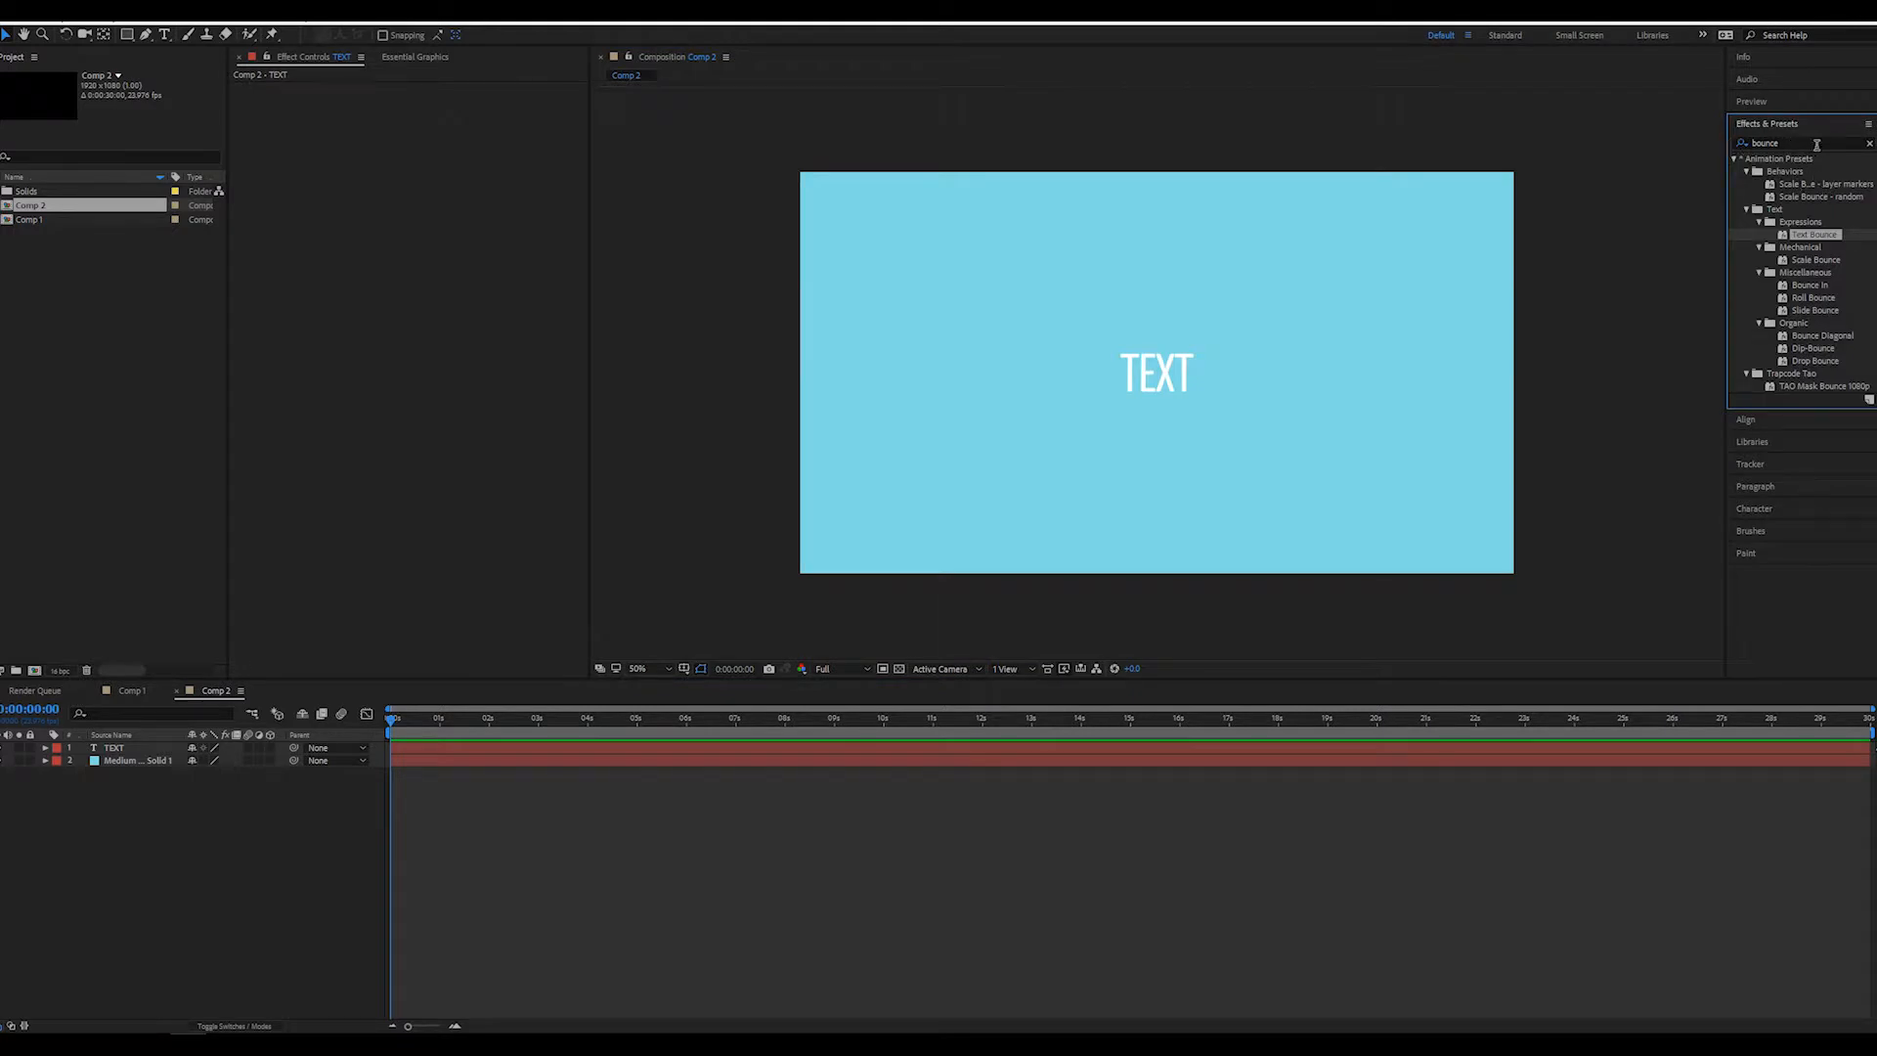
{"action": "left_click_drag", "start_coordinate": [1786, 238], "coordinate": [1183, 374]}
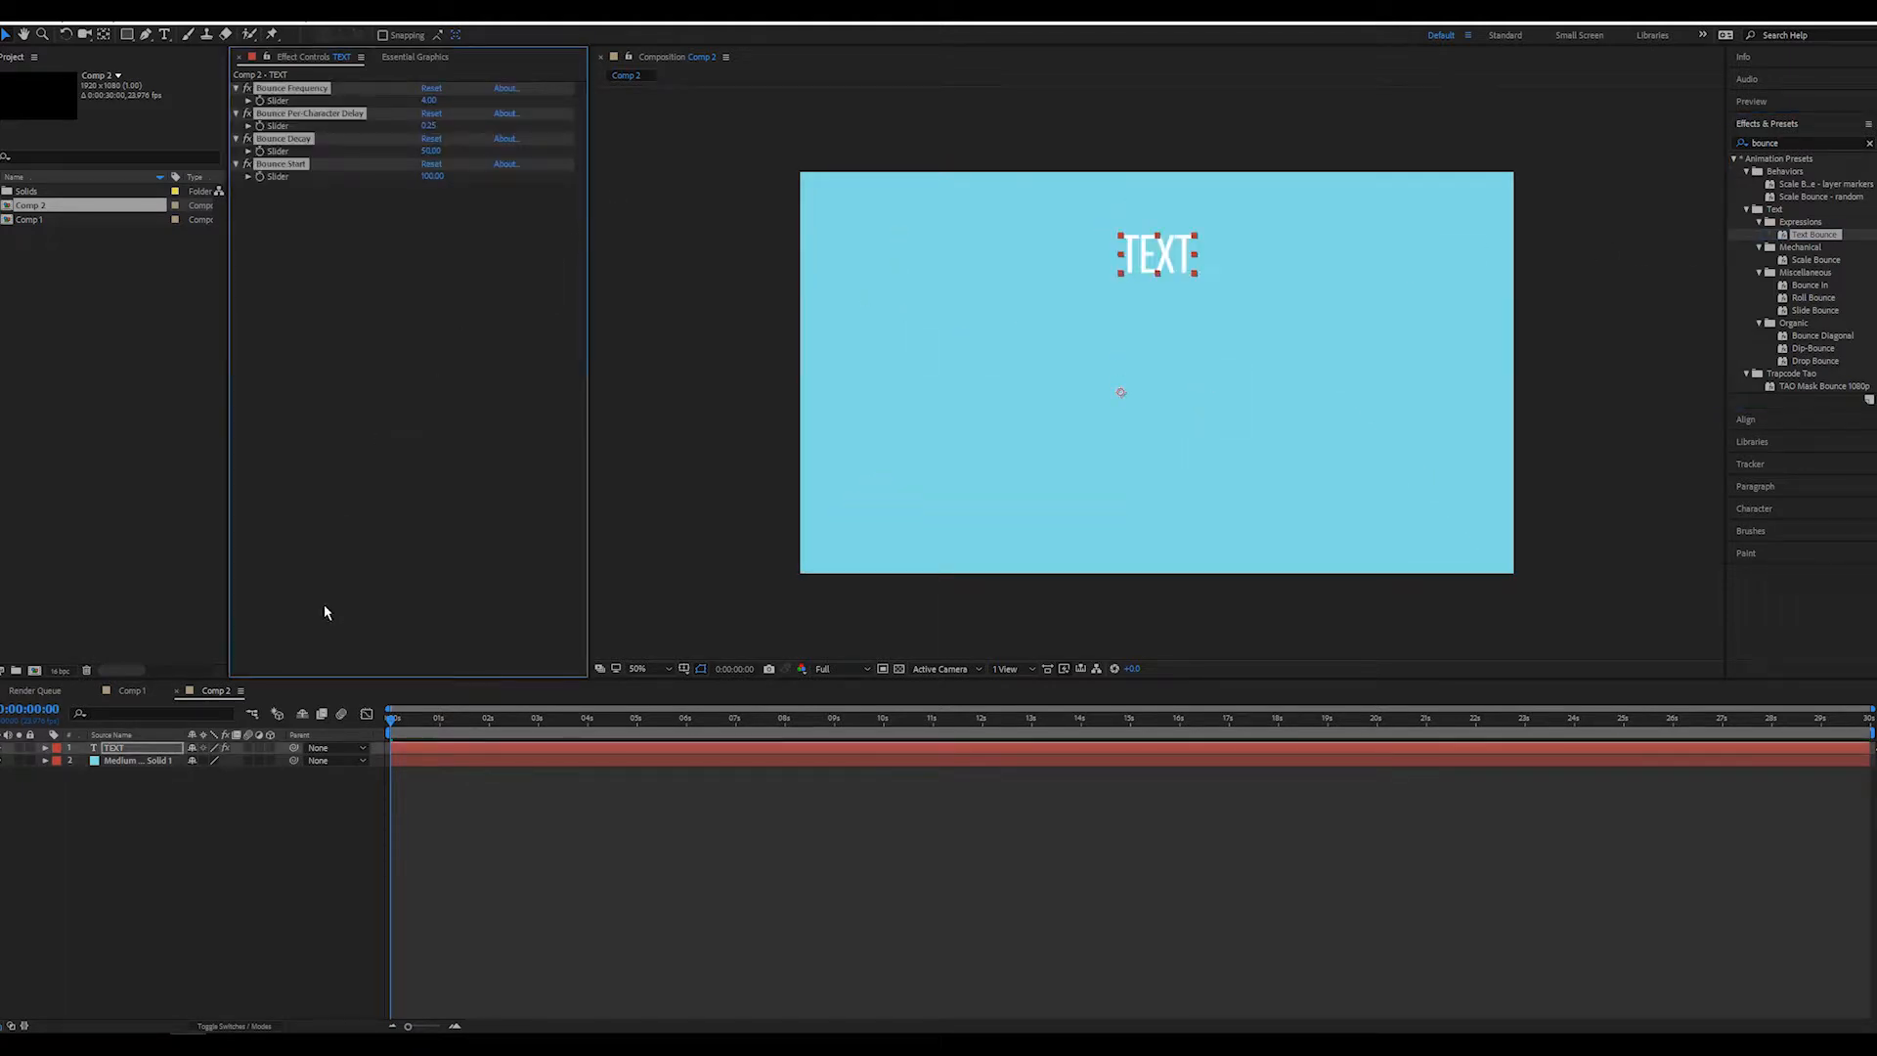
{"action": "mouse_move", "coordinate": [399, 721]}
{"action": "left_mouse_down"}
{"action": "mouse_move", "coordinate": [565, 719]}
{"action": "mouse_move", "coordinate": [389, 716]}
{"action": "left_mouse_up"}
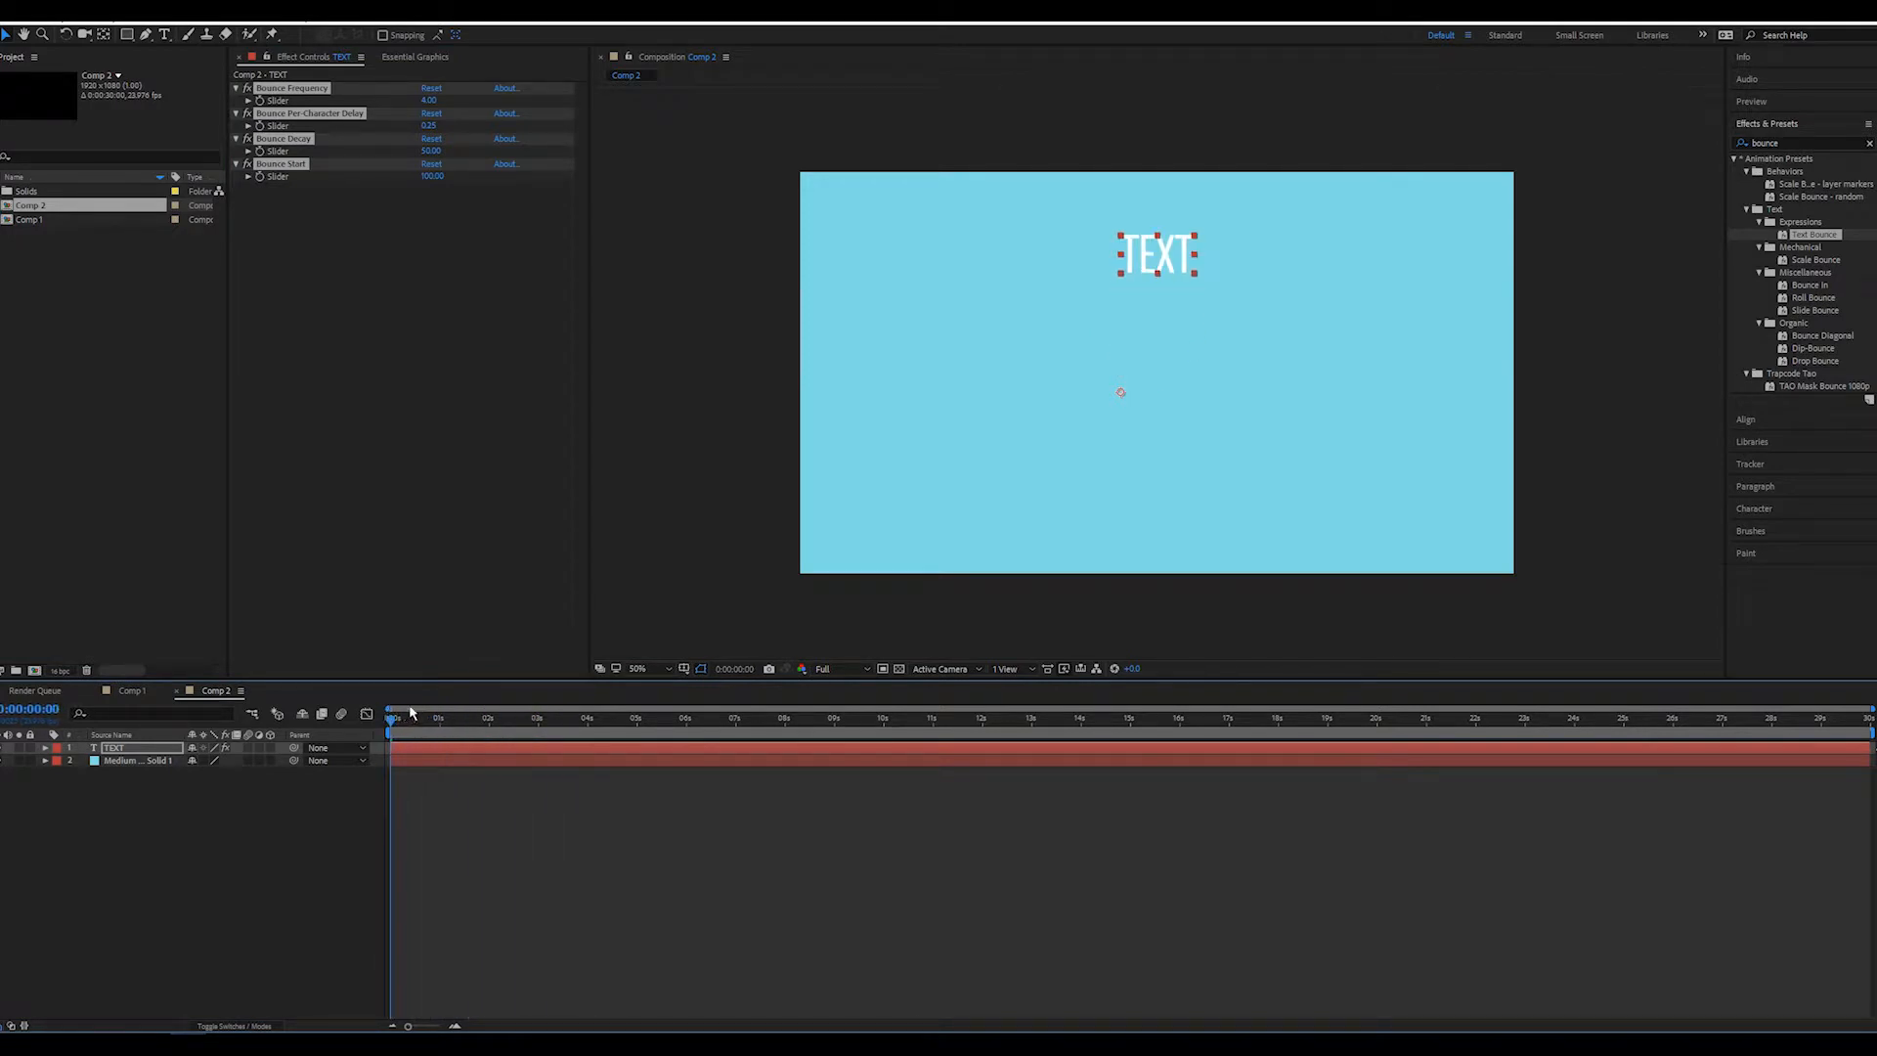
Set the text animator's vertical position to -620 so the letters start above the frame, and scrub through the bounce
{"action": "left_click", "coordinate": [46, 749]}
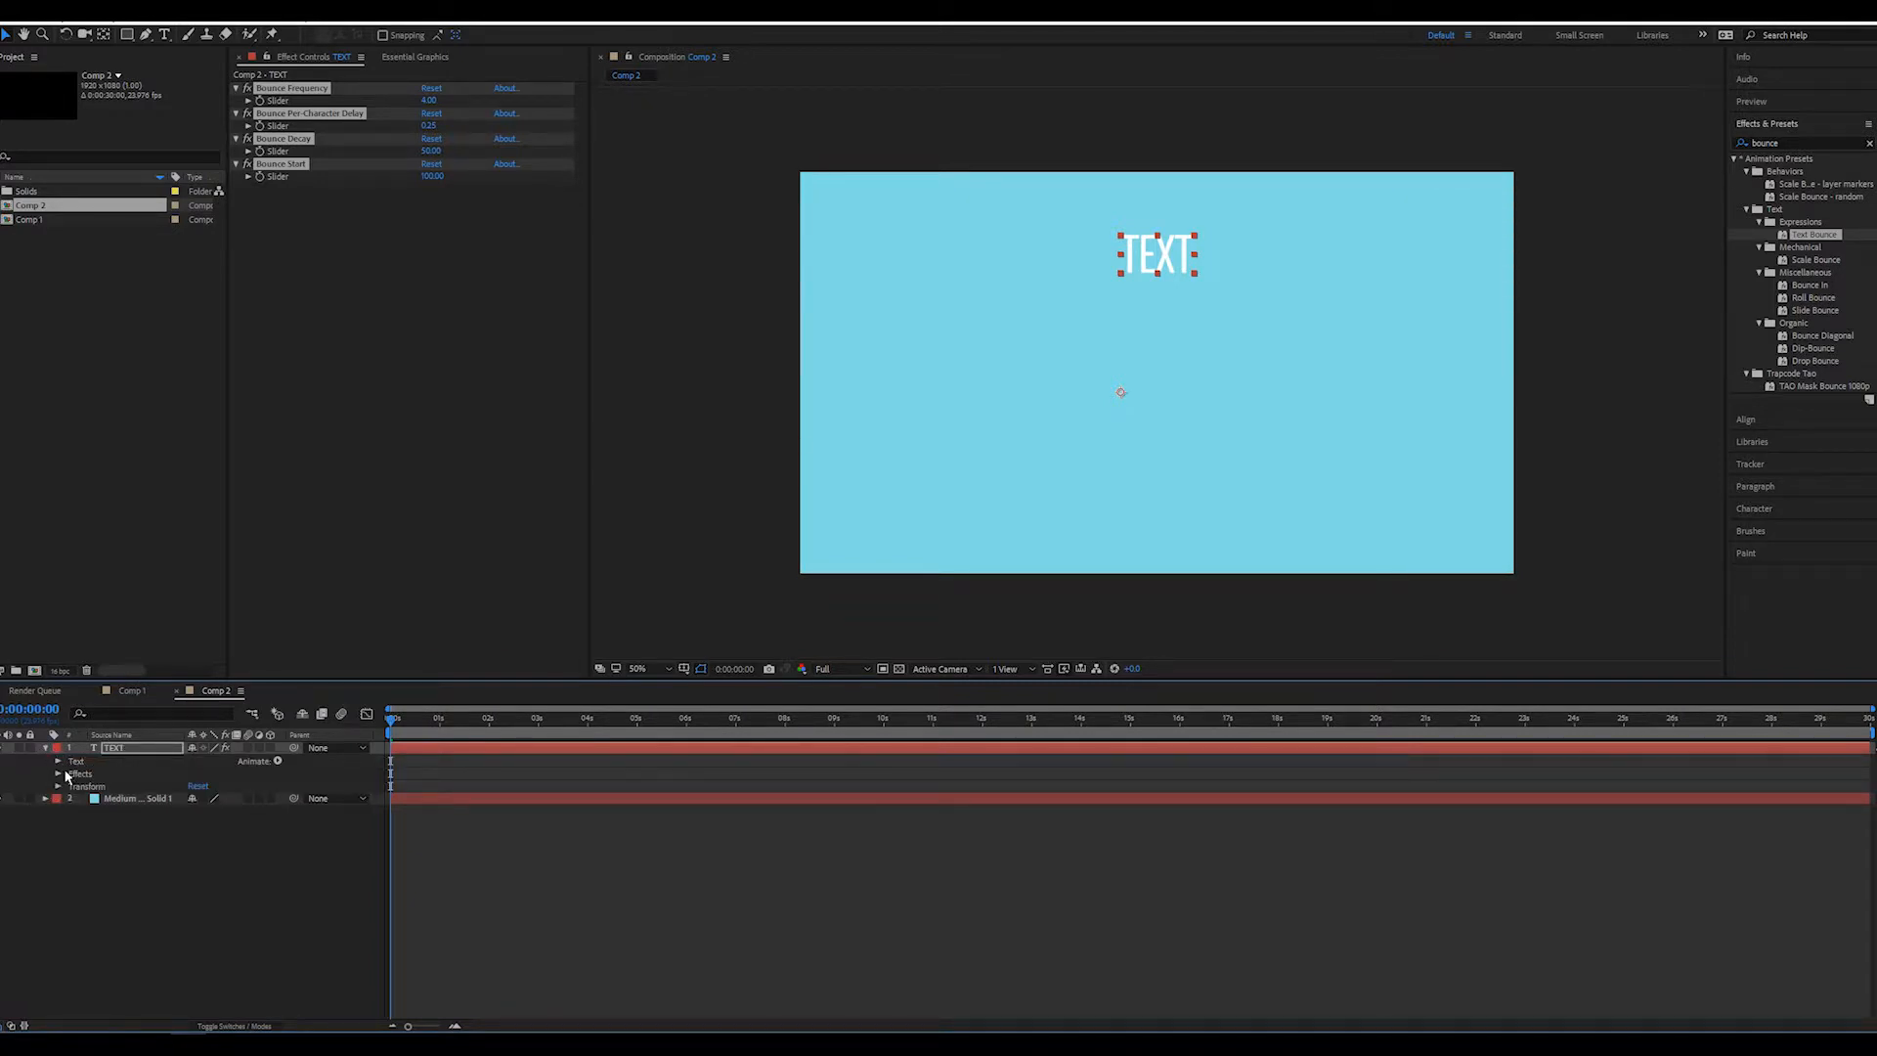
{"action": "left_click", "coordinate": [58, 761]}
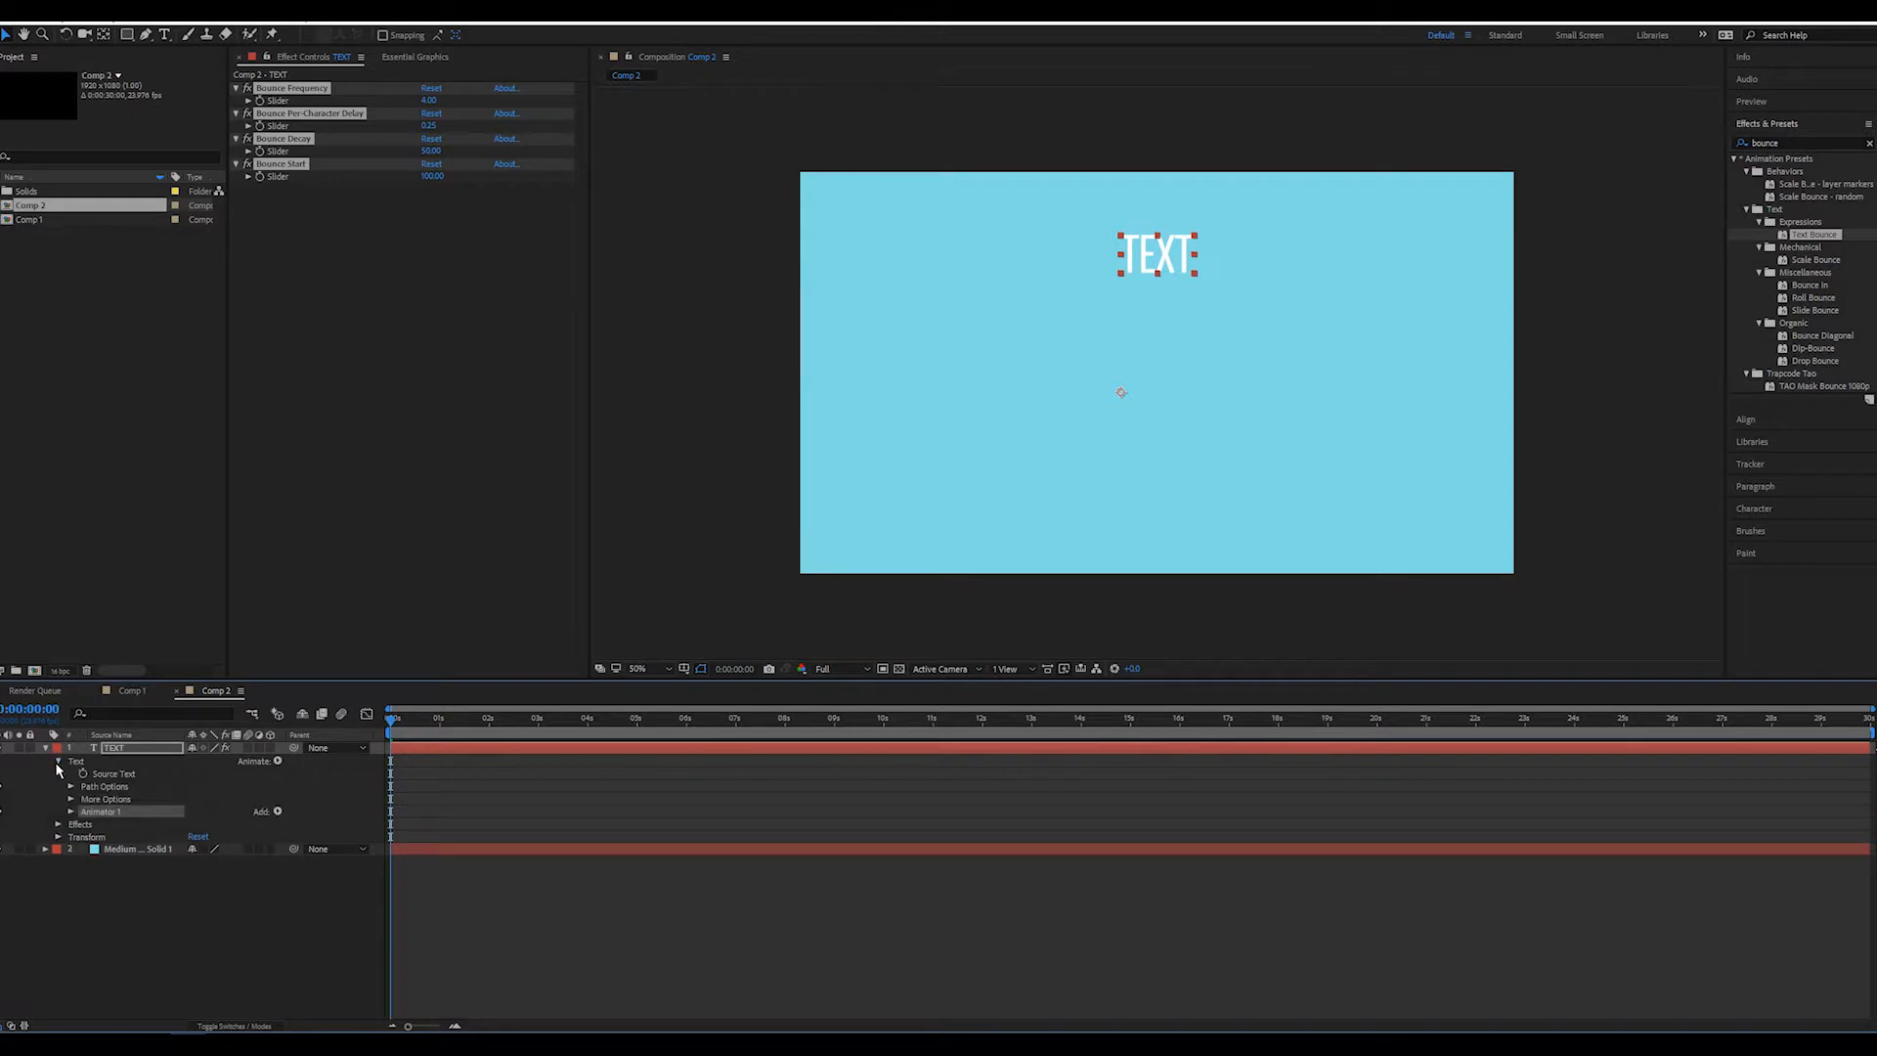
{"action": "left_click", "coordinate": [71, 813]}
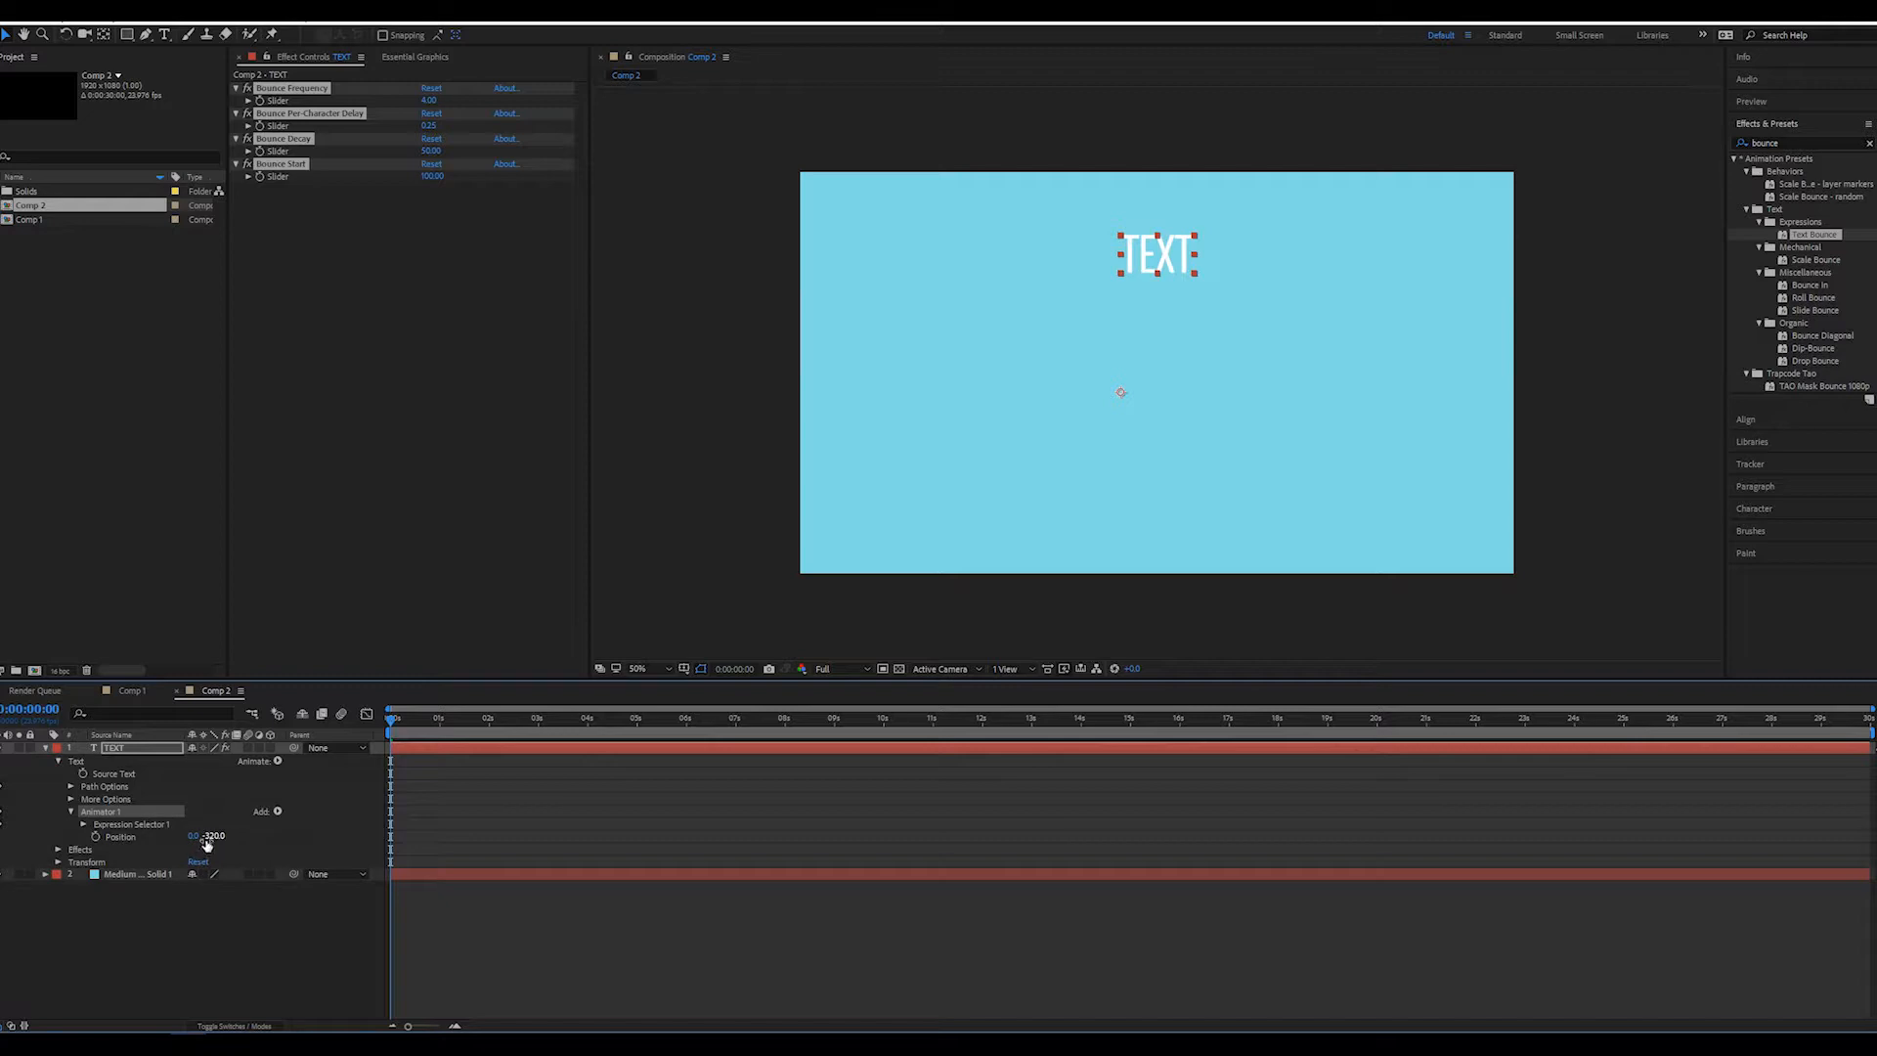
{"action": "left_click_drag", "start_coordinate": [216, 837], "coordinate": [29, 843]}
{"action": "left_click_drag", "start_coordinate": [217, 837], "coordinate": [166, 842]}
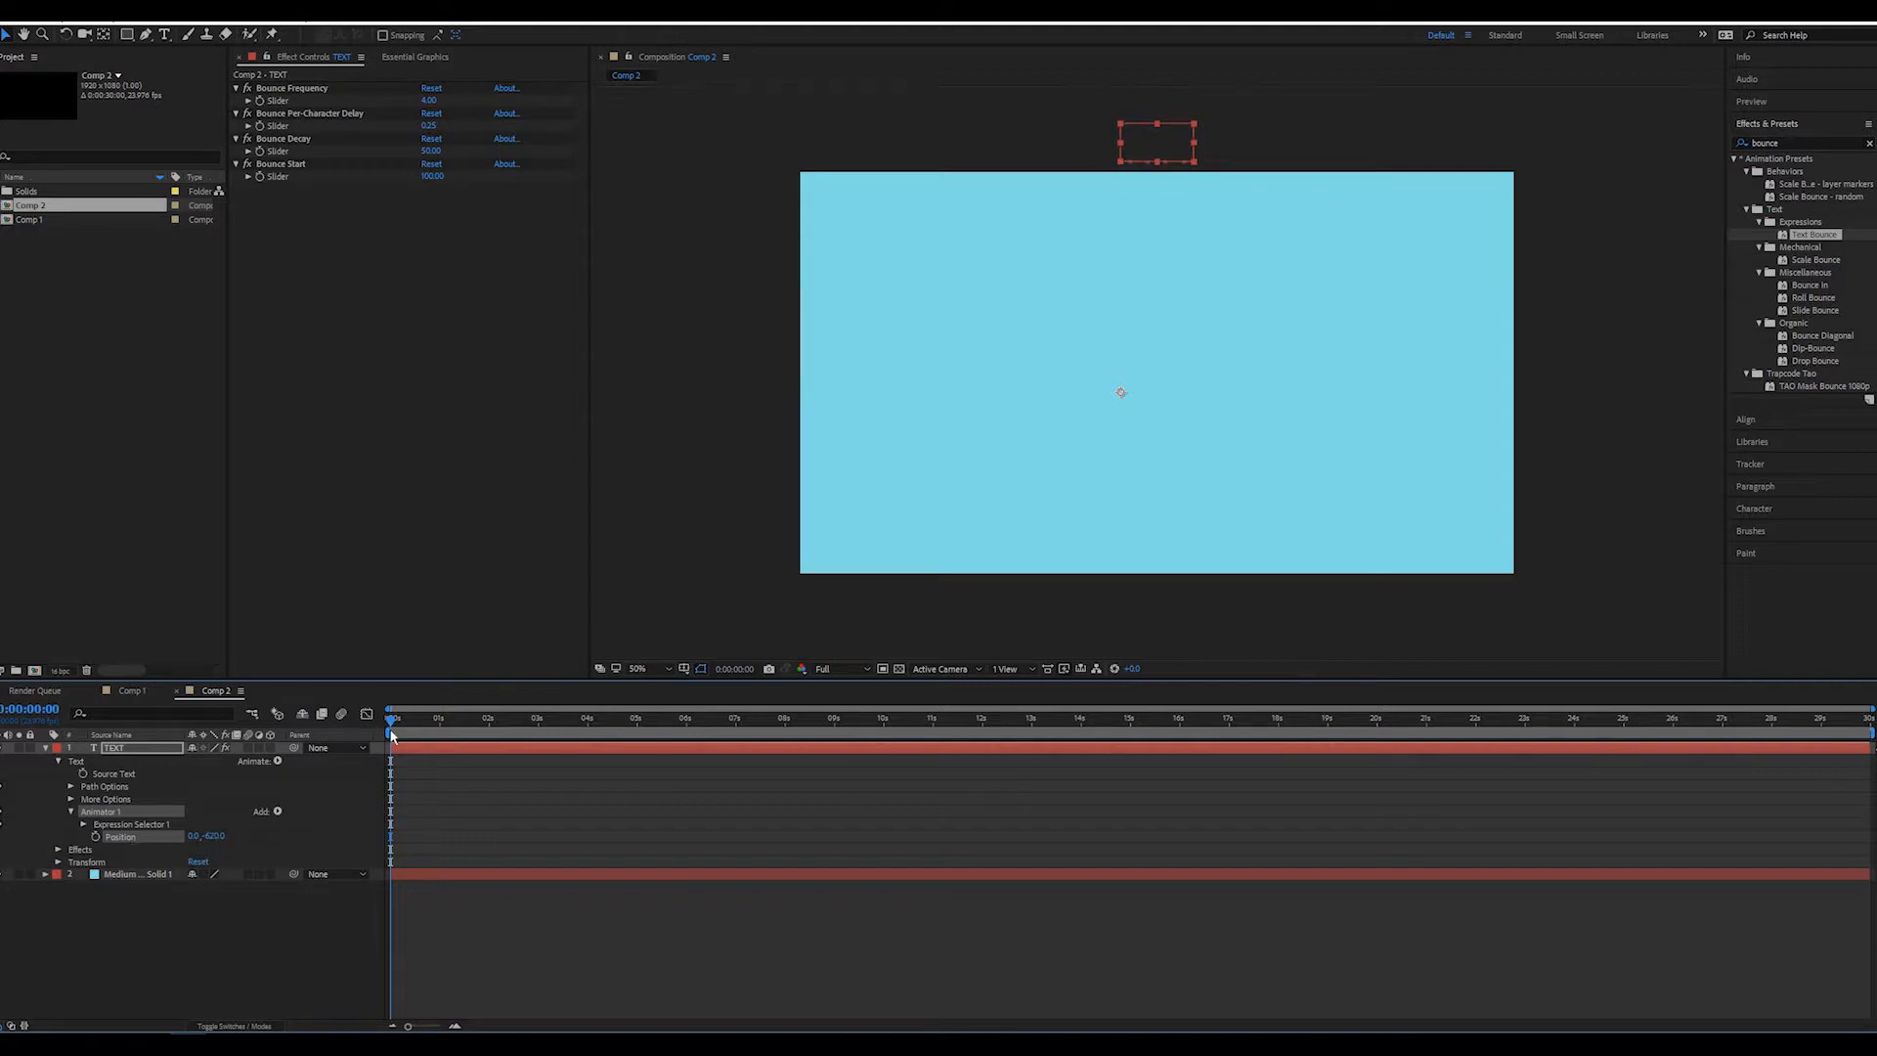
{"action": "left_click_drag", "start_coordinate": [394, 729], "coordinate": [622, 722]}
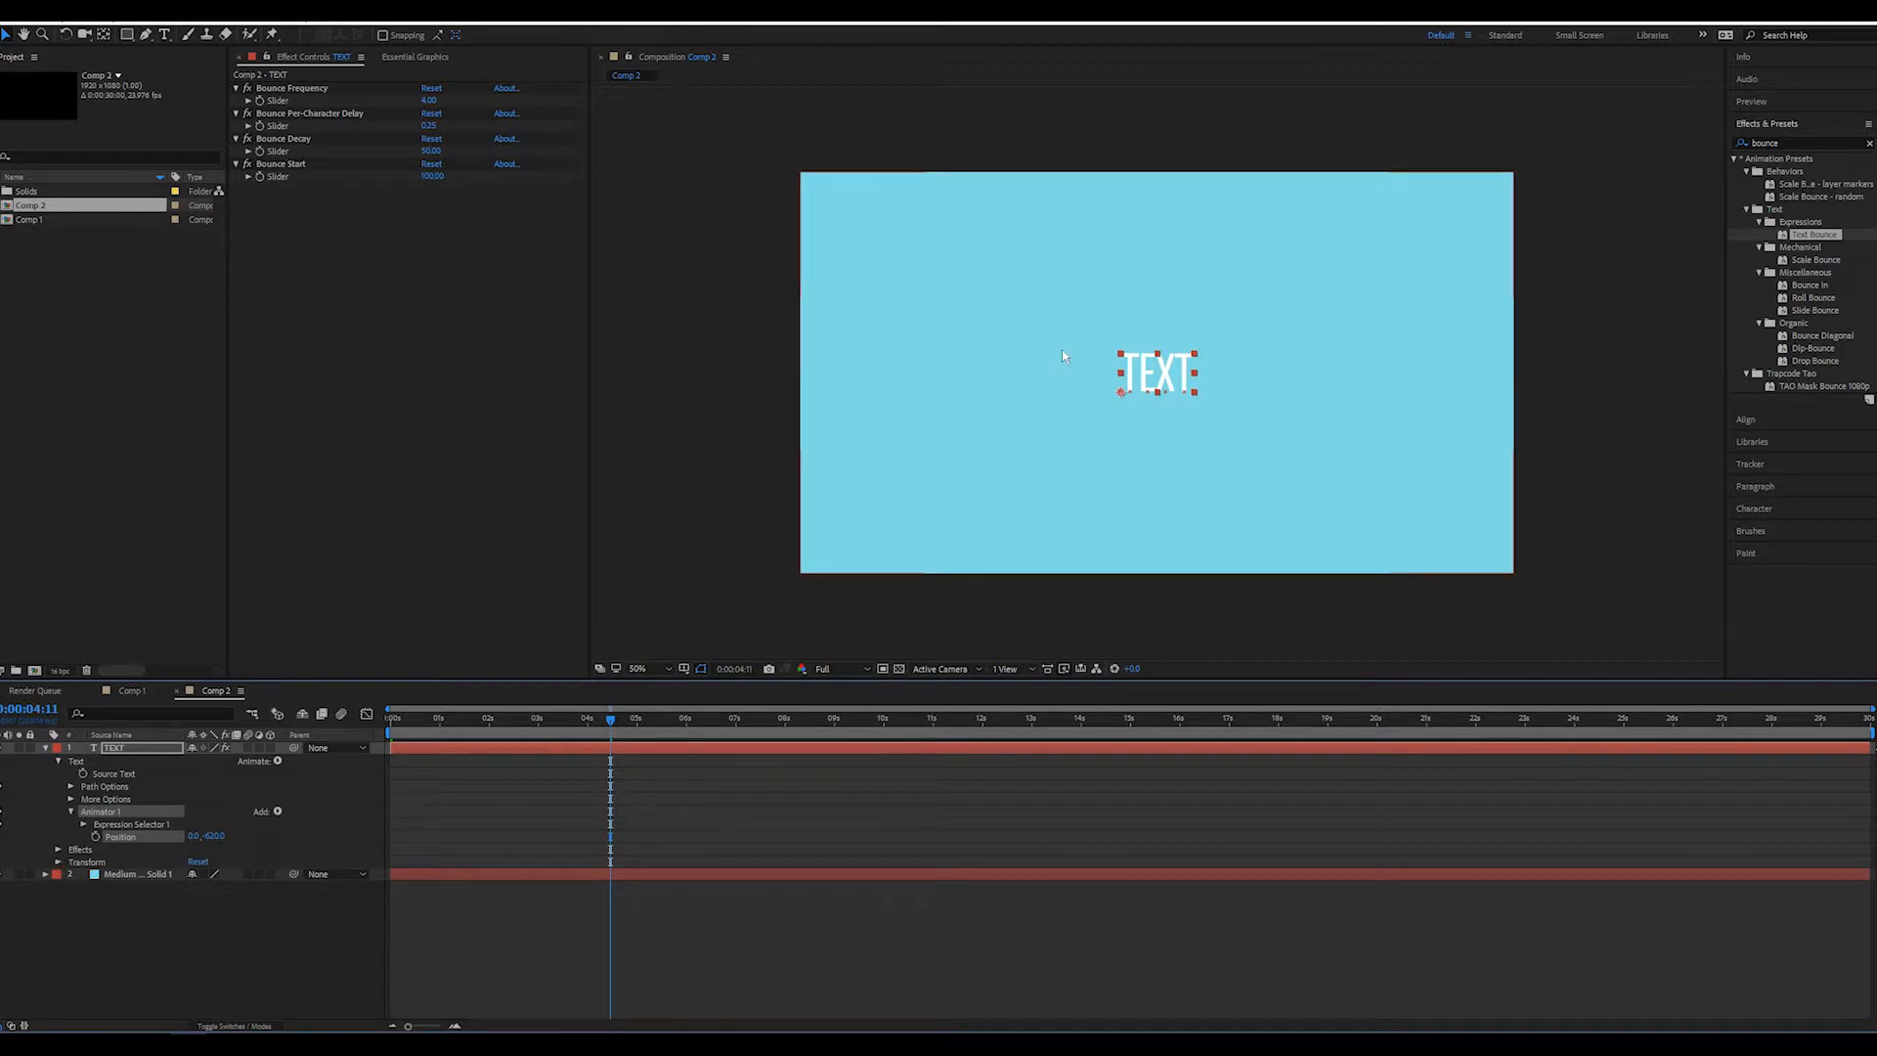
{"action": "left_click_drag", "start_coordinate": [570, 721], "coordinate": [489, 722]}
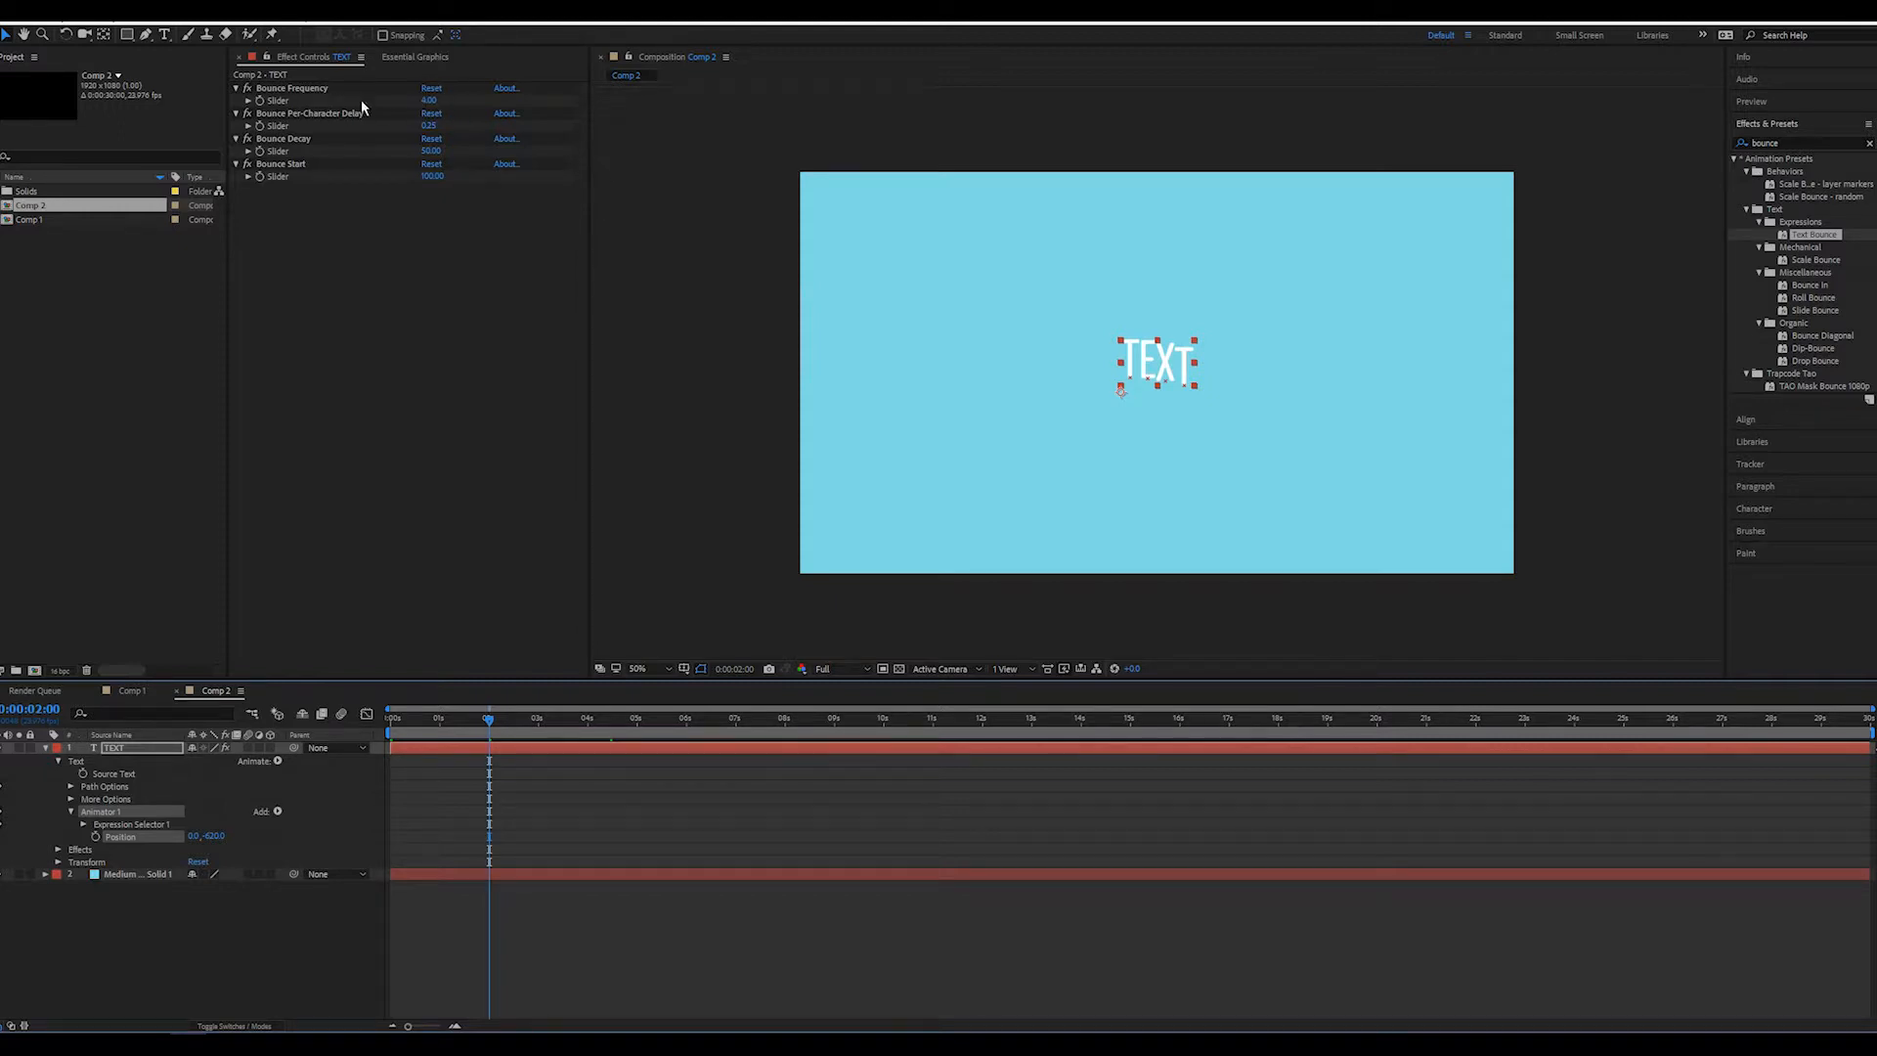
Raise the TEXT layer's Bounce Frequency to about 9.4 and preview the animation from the start
{"action": "left_click_drag", "start_coordinate": [429, 104], "coordinate": [460, 105]}
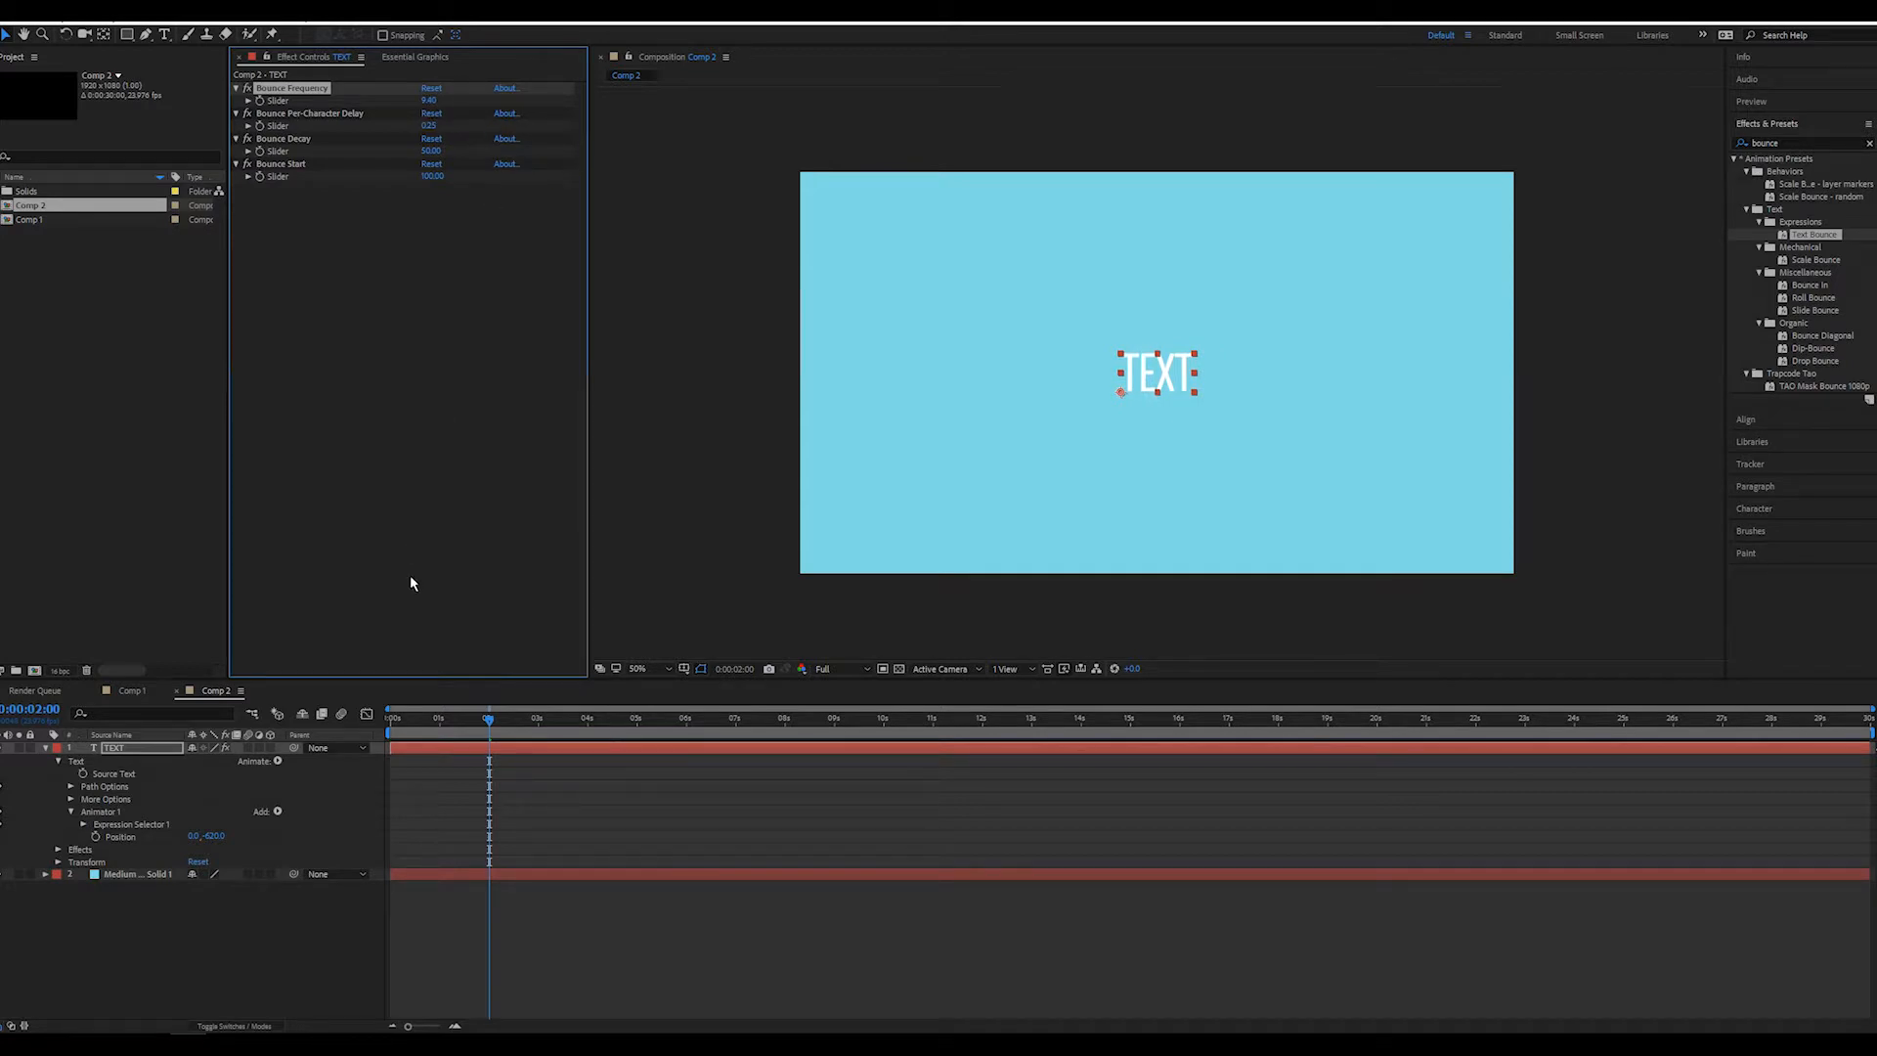
{"action": "left_click", "coordinate": [373, 731]}
{"action": "key", "text": "Home"}
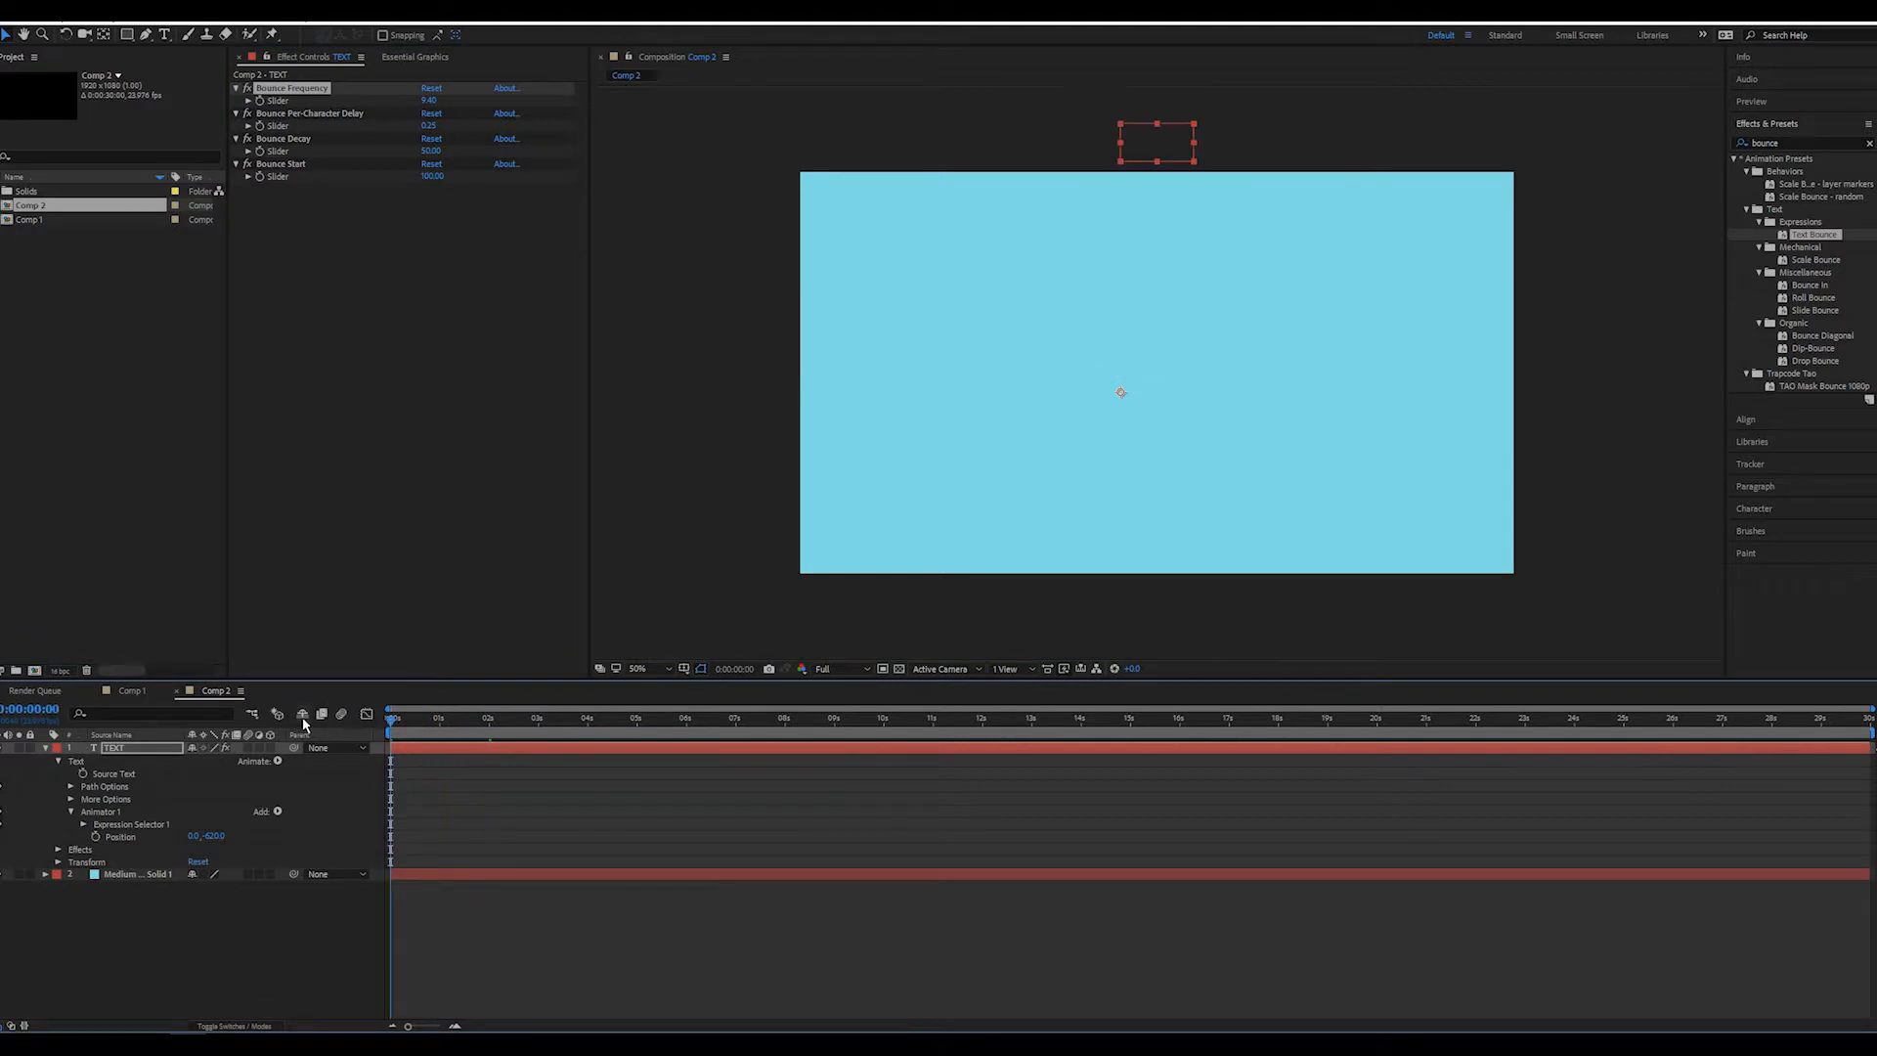
{"action": "key", "text": "space"}
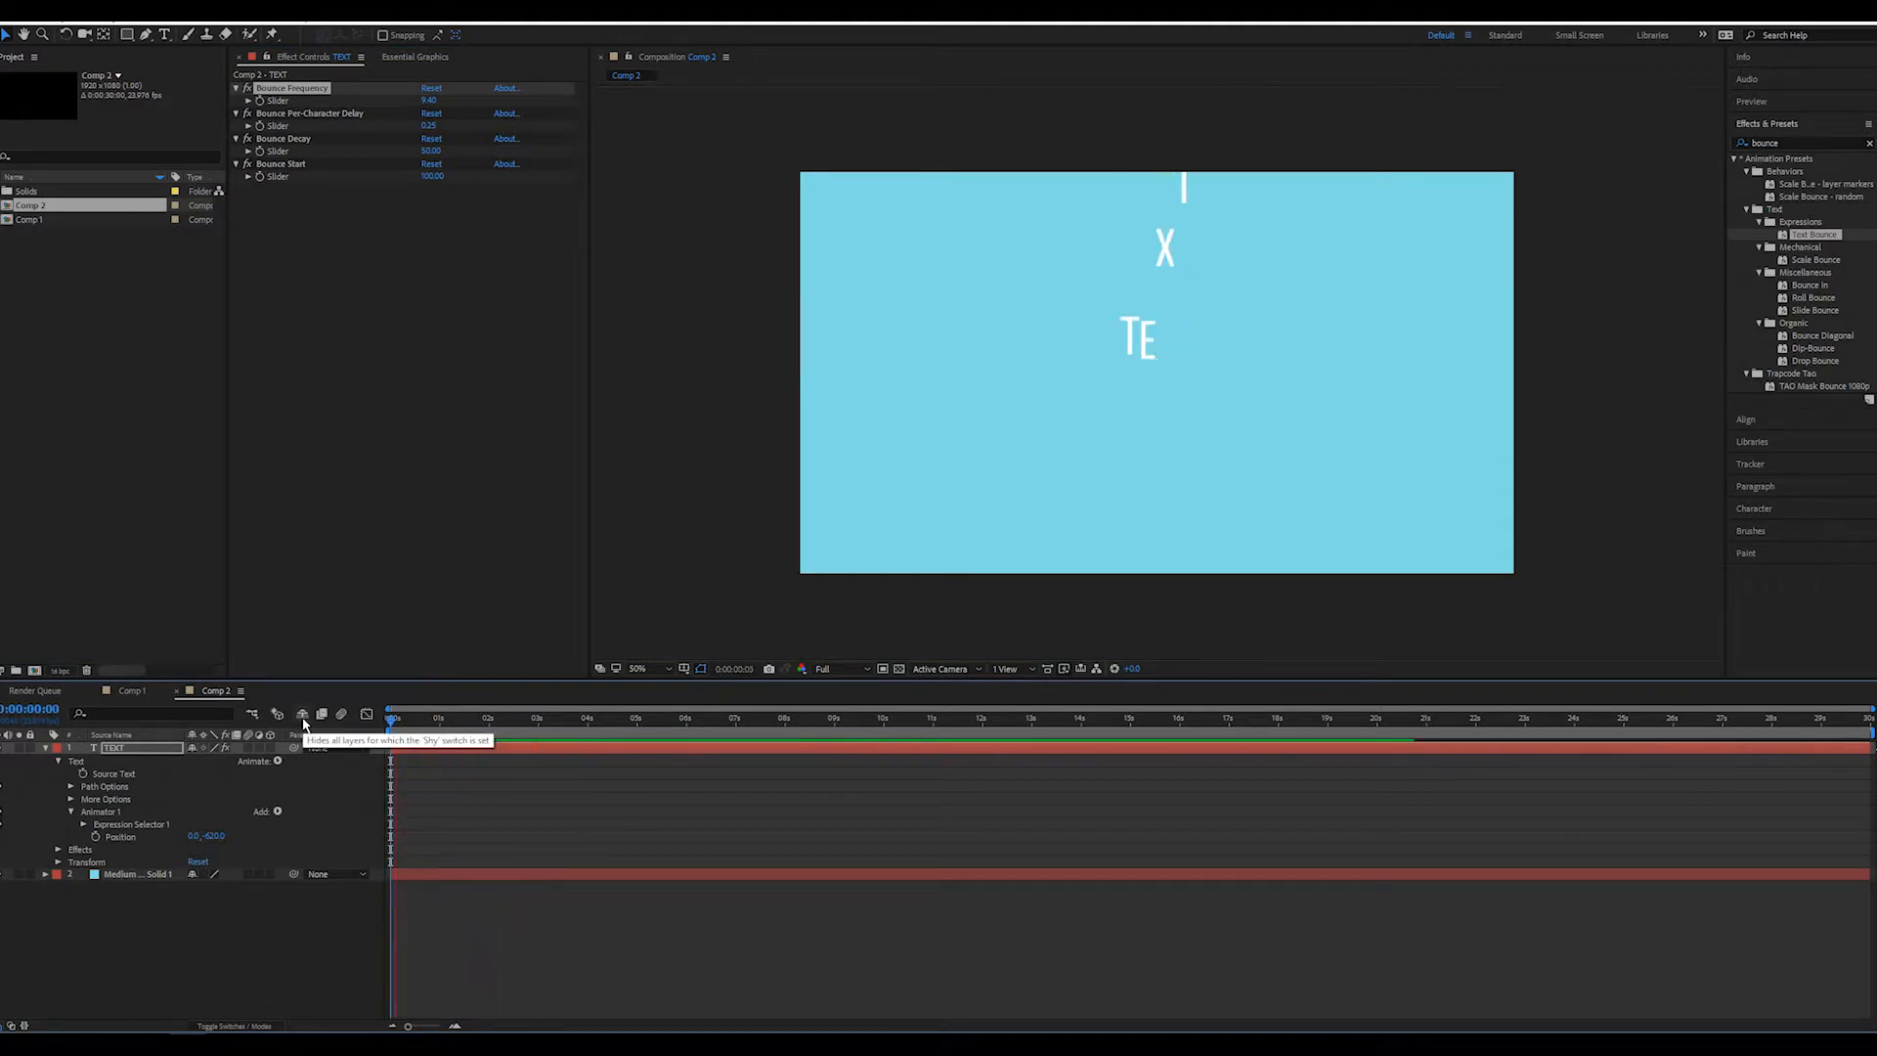
{"action": "left_click", "coordinate": [444, 720]}
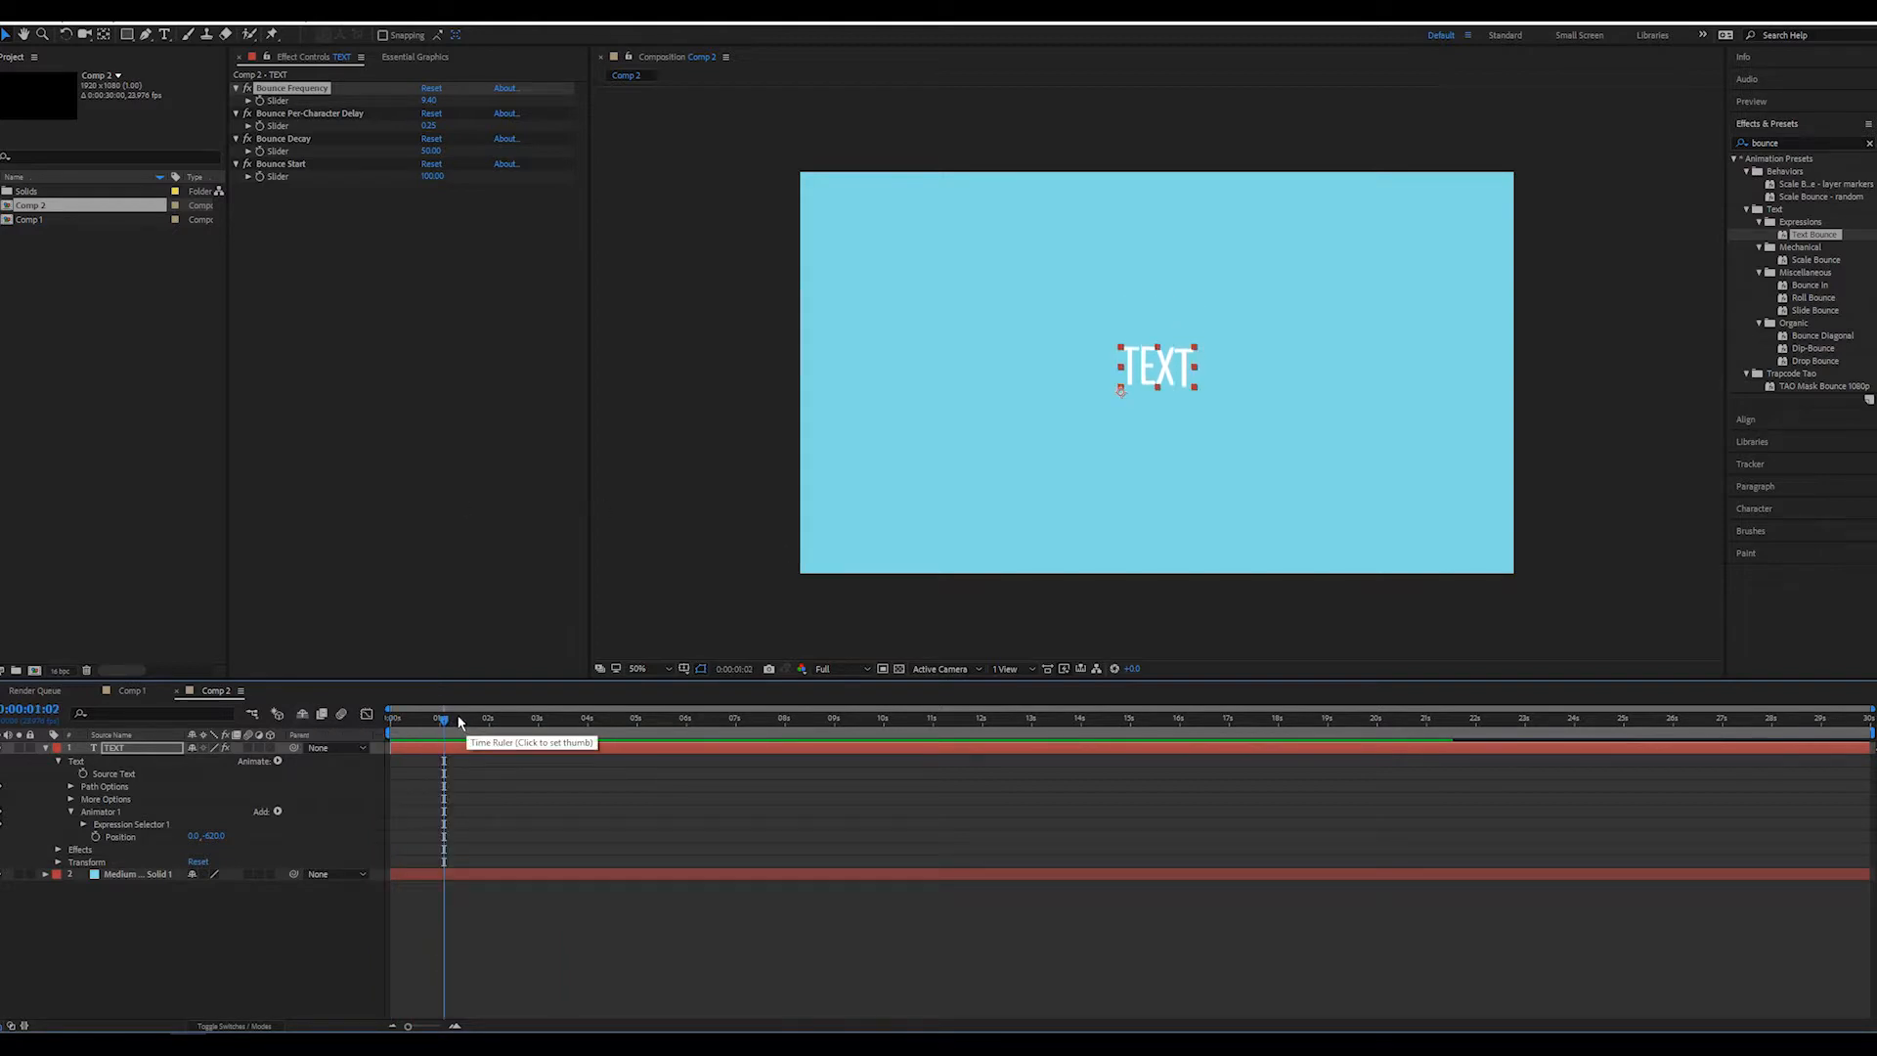
{"action": "mouse_move", "coordinate": [459, 722]}
{"action": "left_mouse_down"}
{"action": "mouse_move", "coordinate": [391, 721]}
{"action": "mouse_move", "coordinate": [484, 722]}
{"action": "left_mouse_up"}
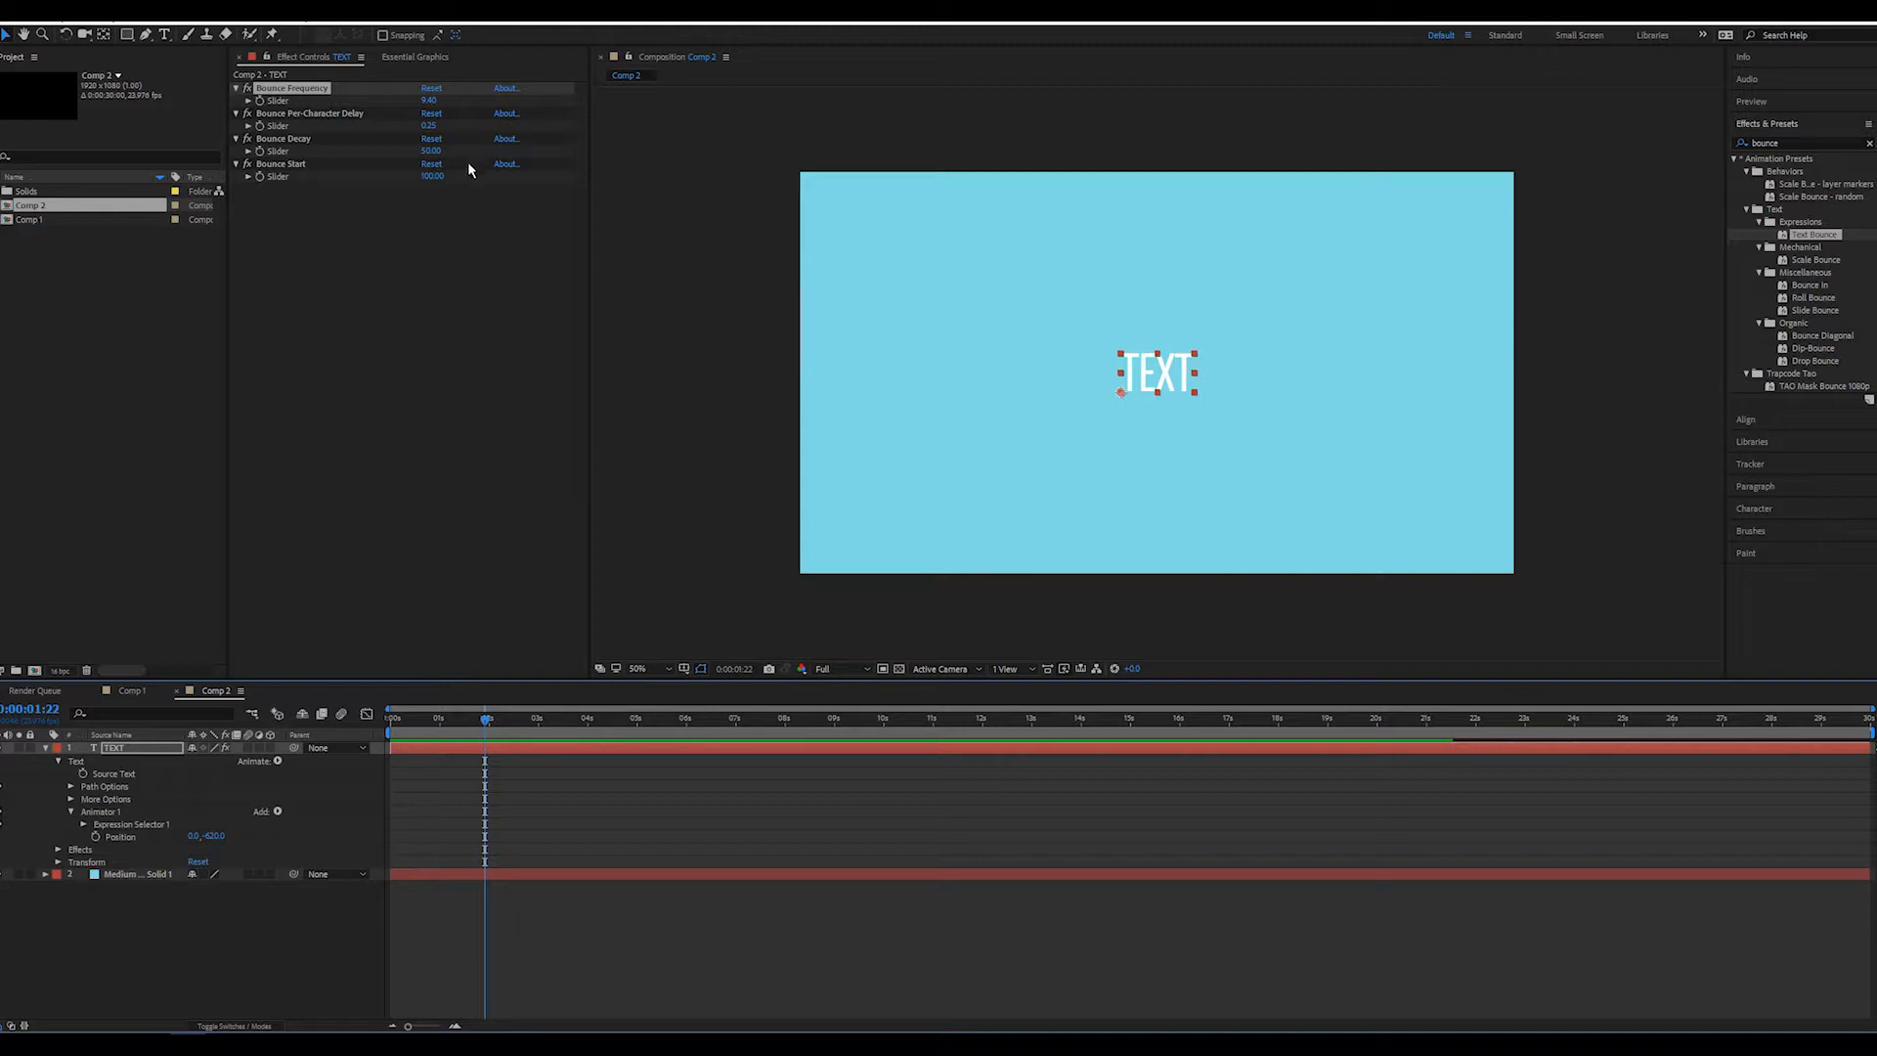
Set Comp 2 as the master composition in Essential Graphics
{"action": "left_click", "coordinate": [421, 61]}
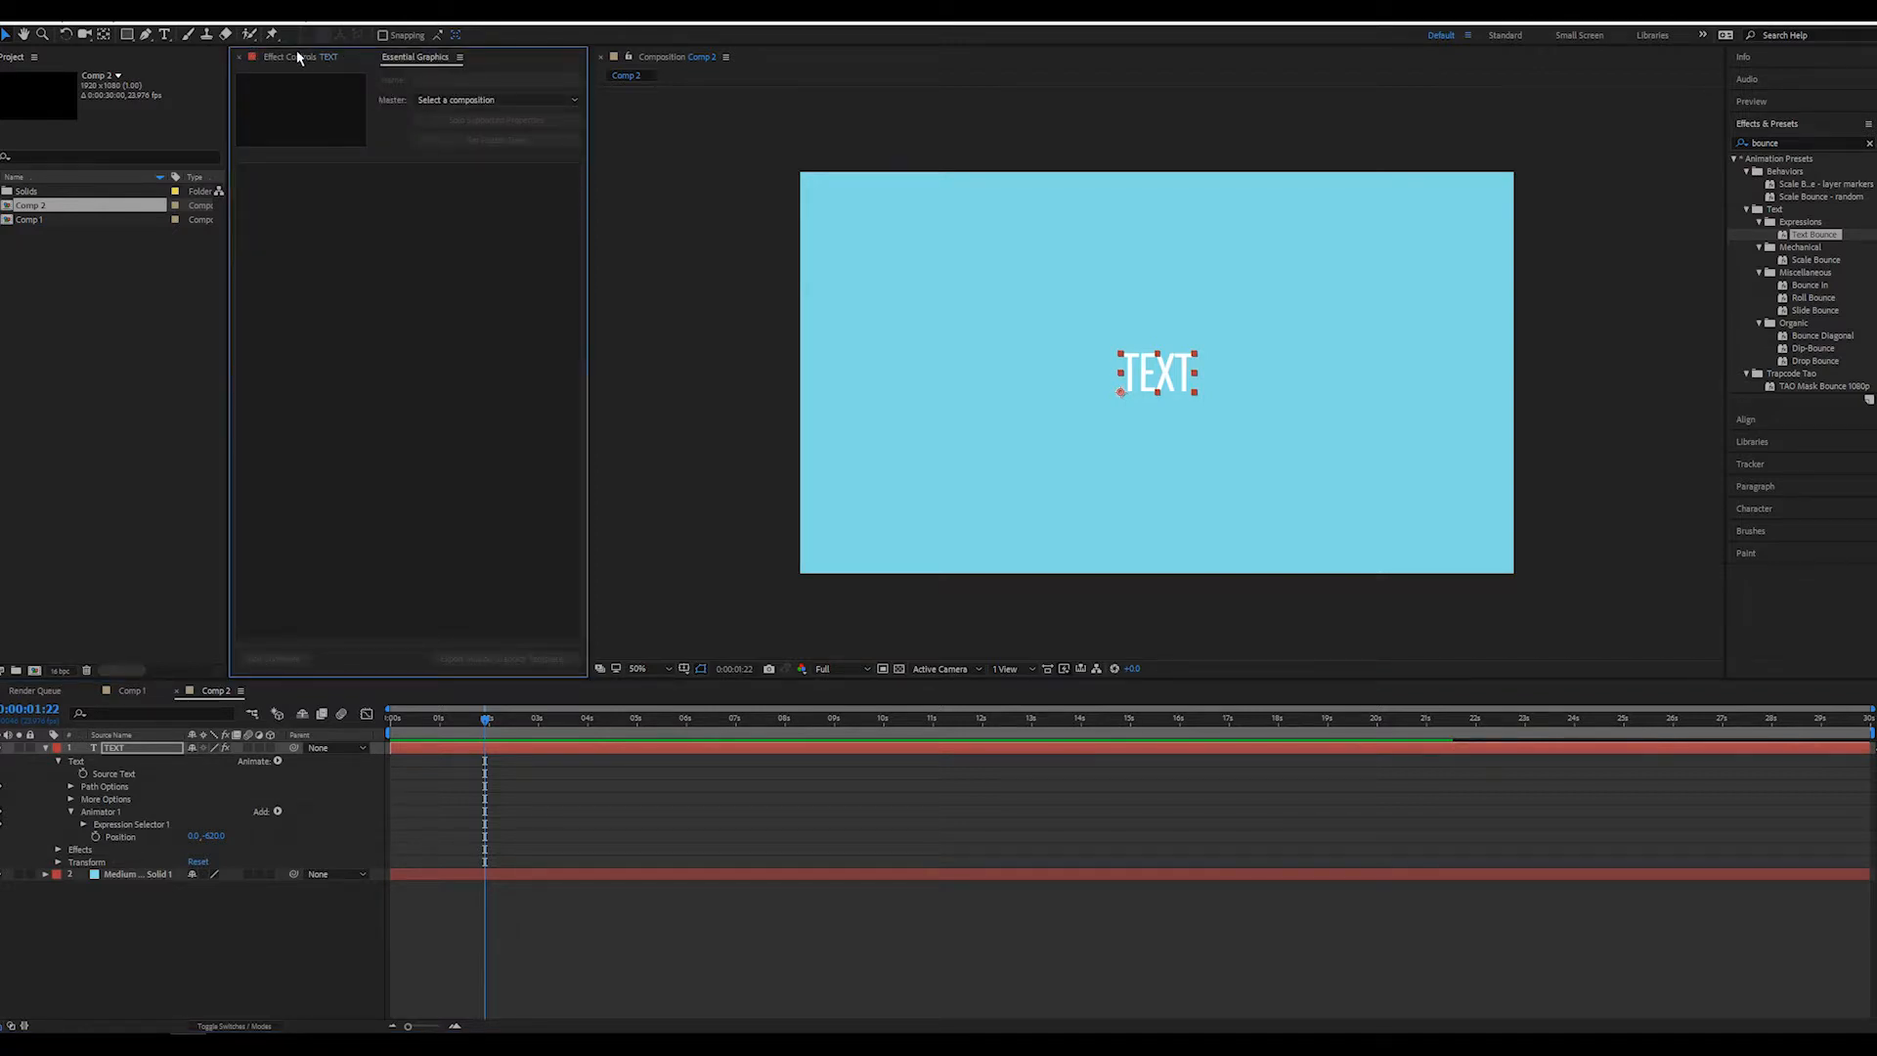
{"action": "left_click", "coordinate": [267, 20]}
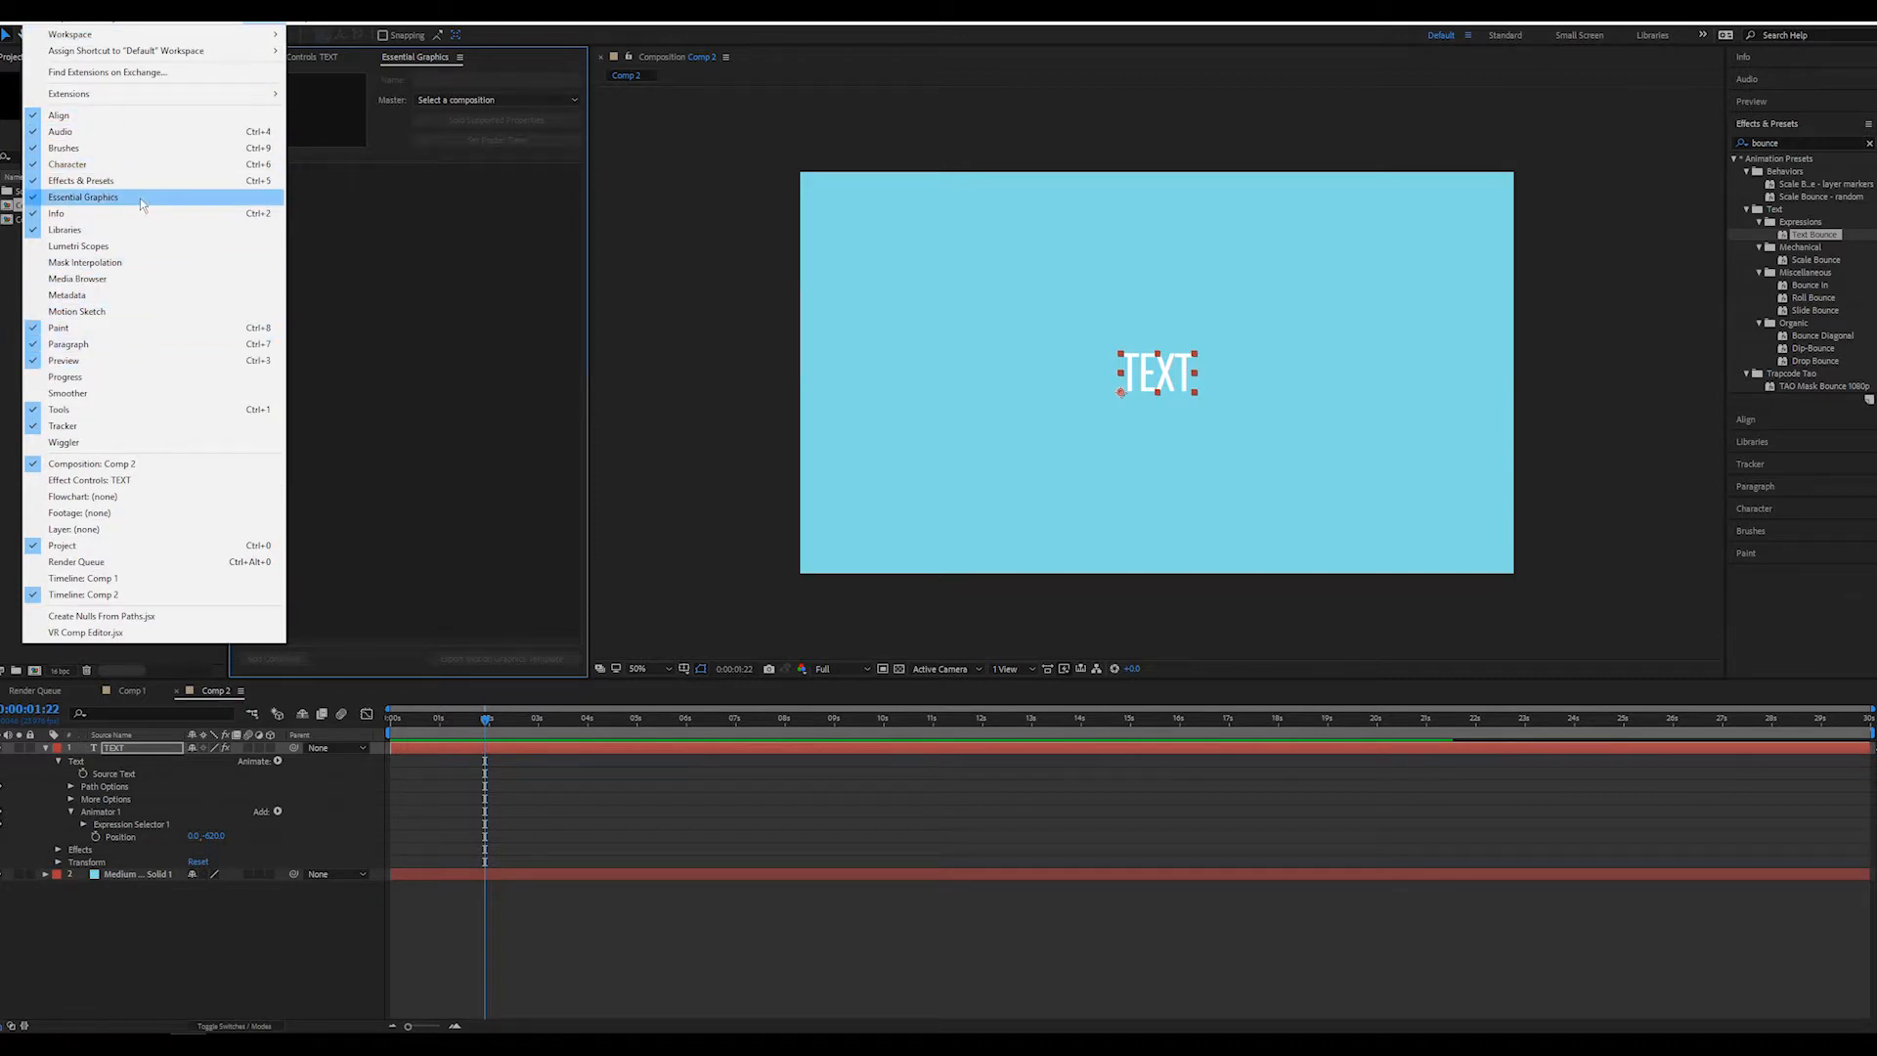
{"action": "left_click", "coordinate": [446, 230]}
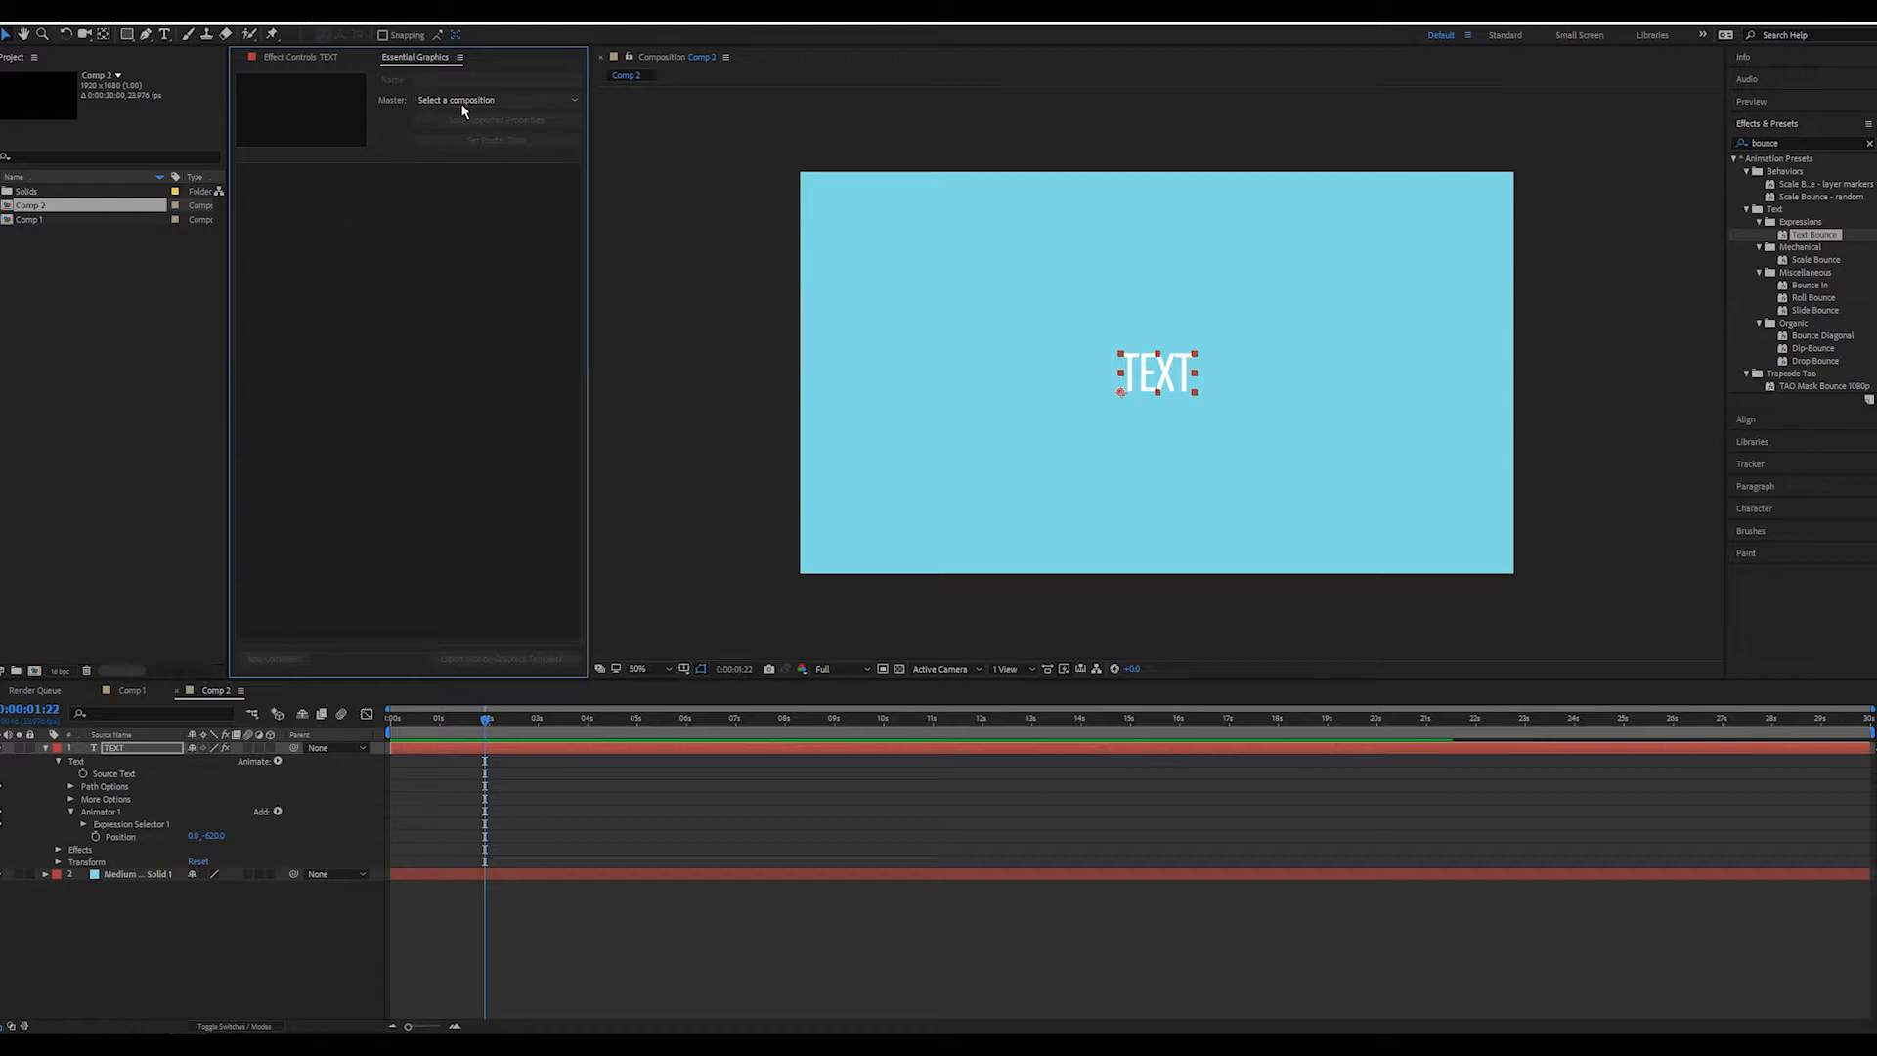
{"action": "left_click", "coordinate": [528, 96]}
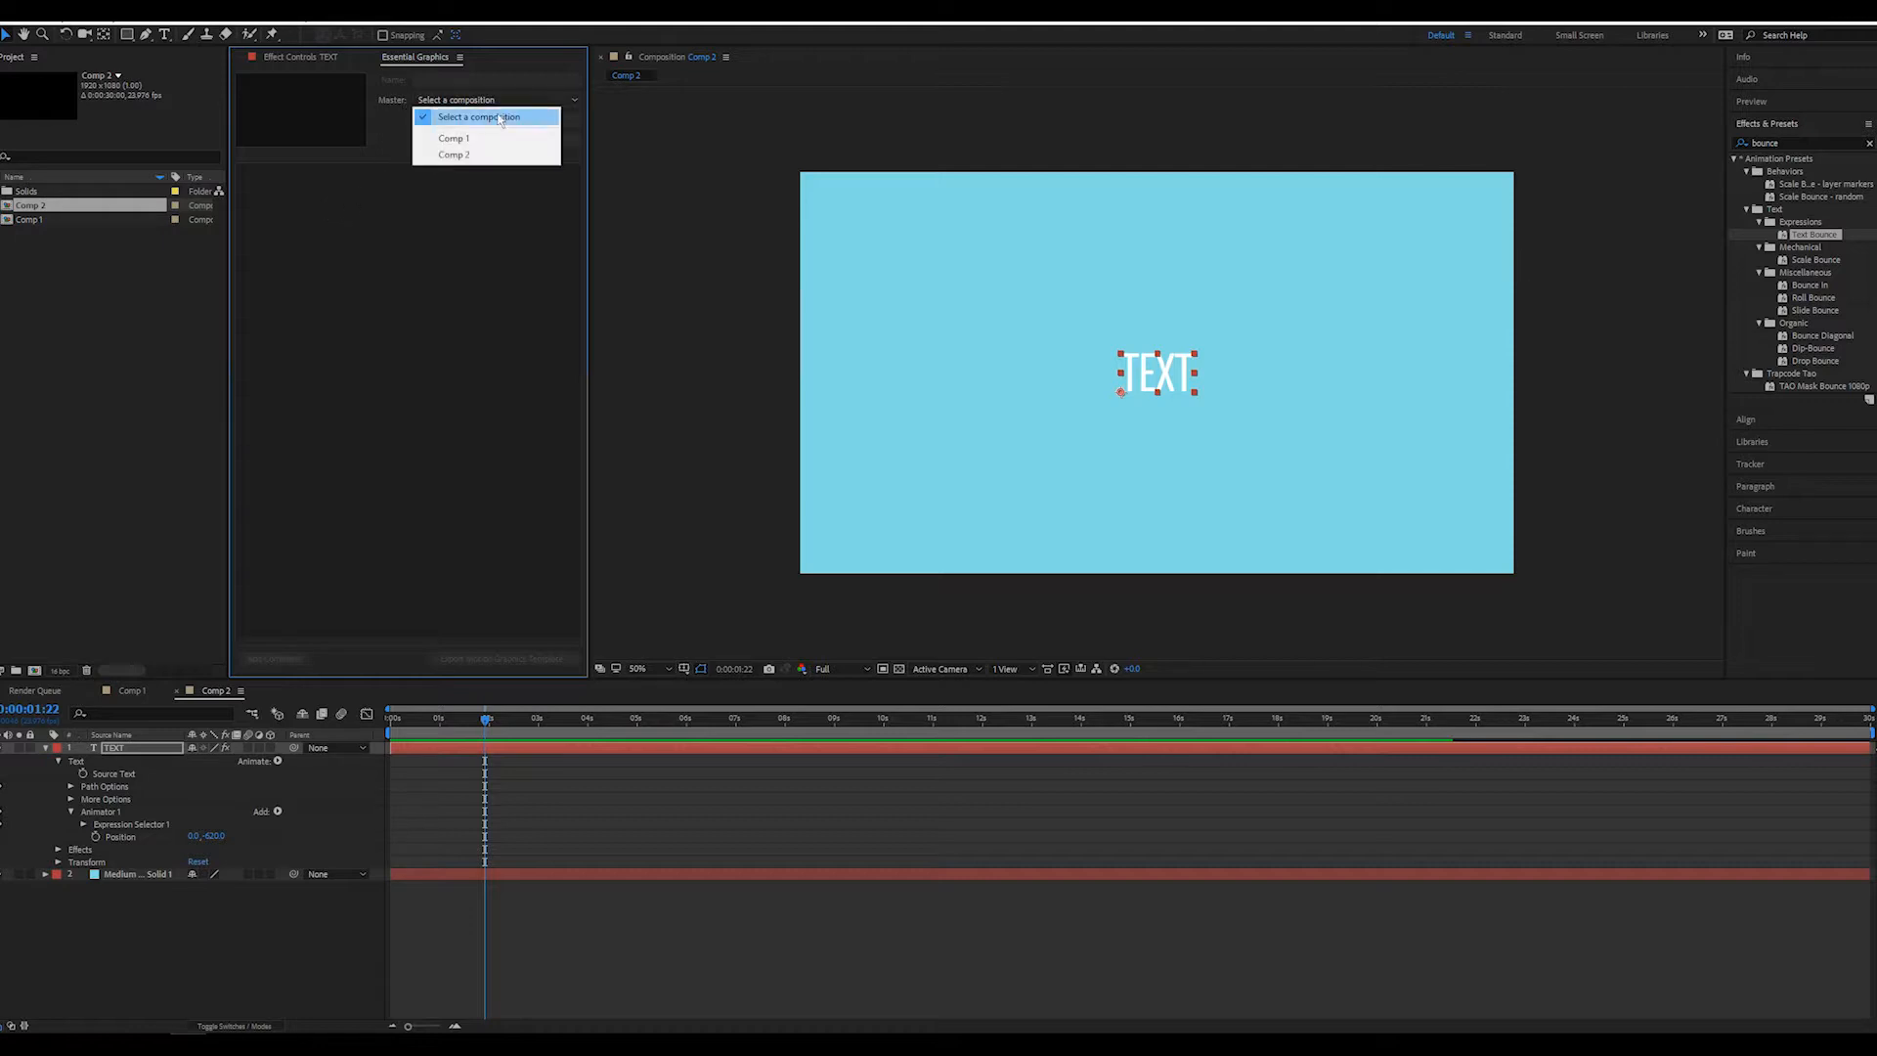
{"action": "left_click", "coordinate": [477, 156]}
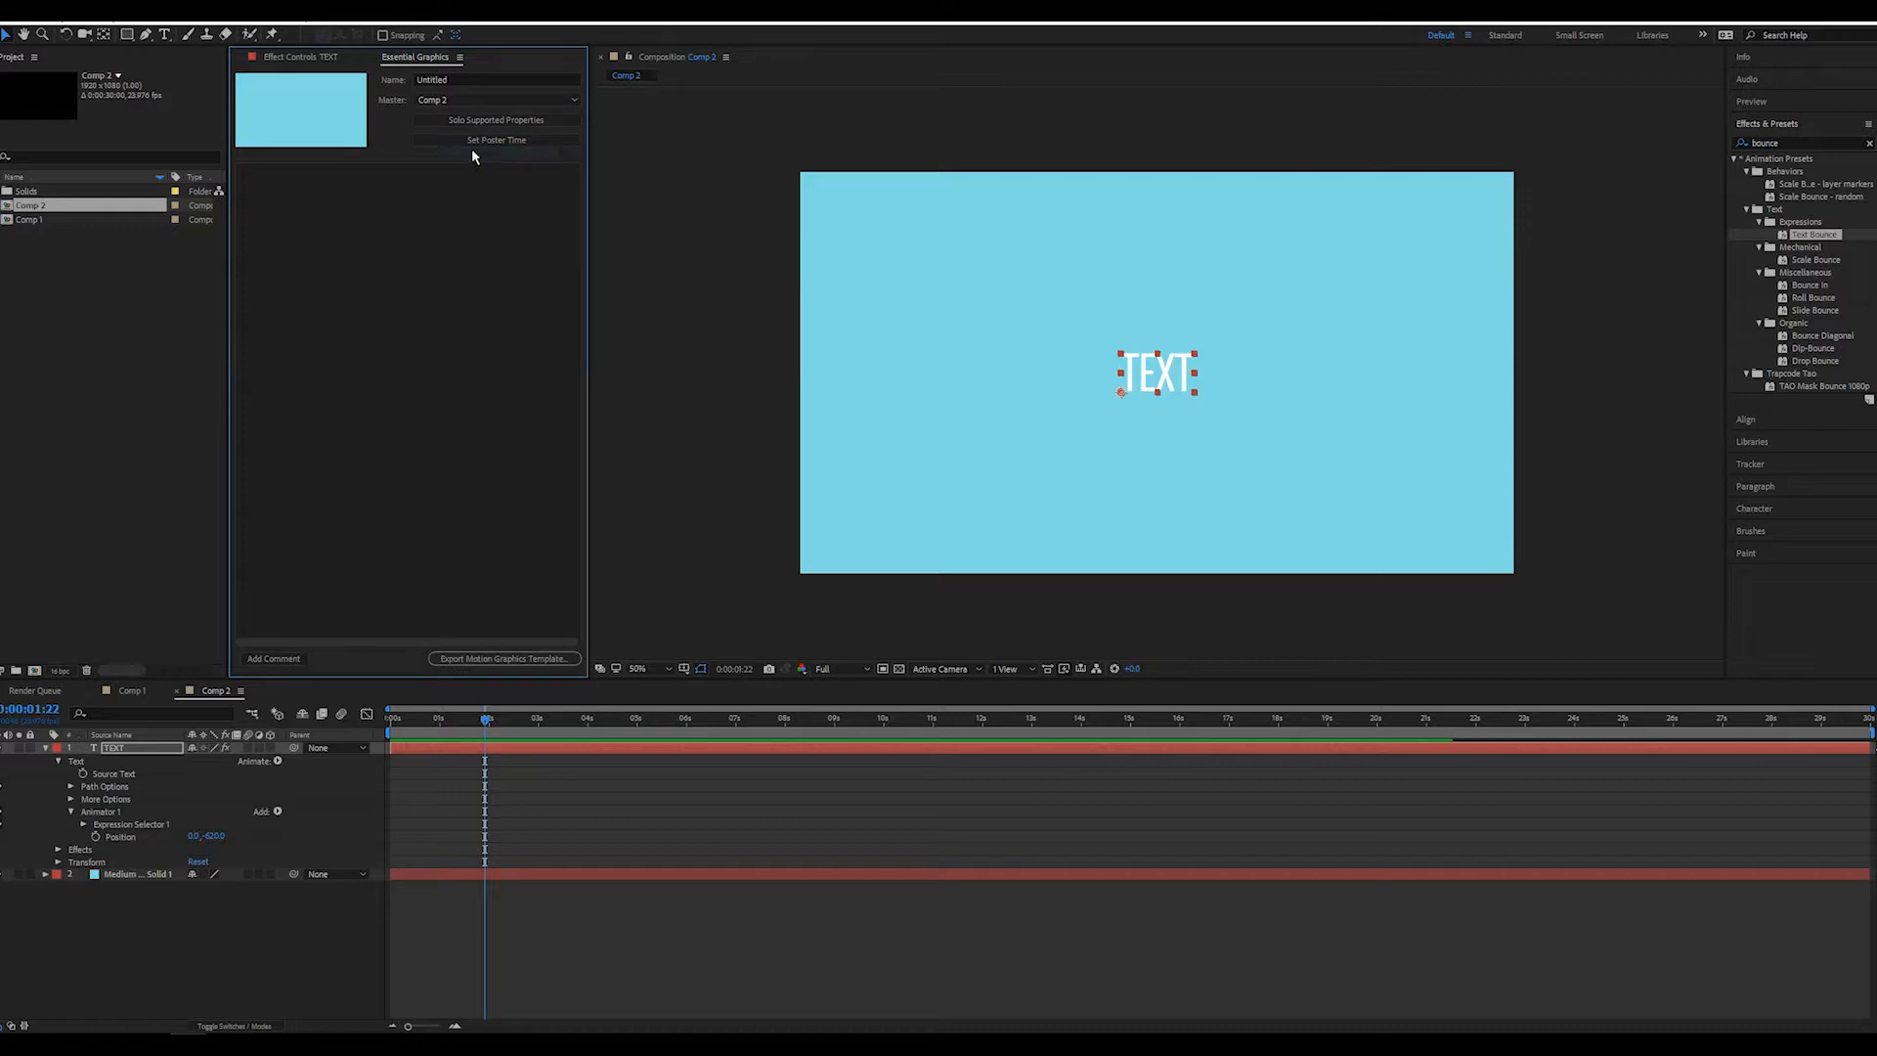
Name the motion graphics template "Text Bounce"
{"action": "left_click", "coordinate": [464, 80]}
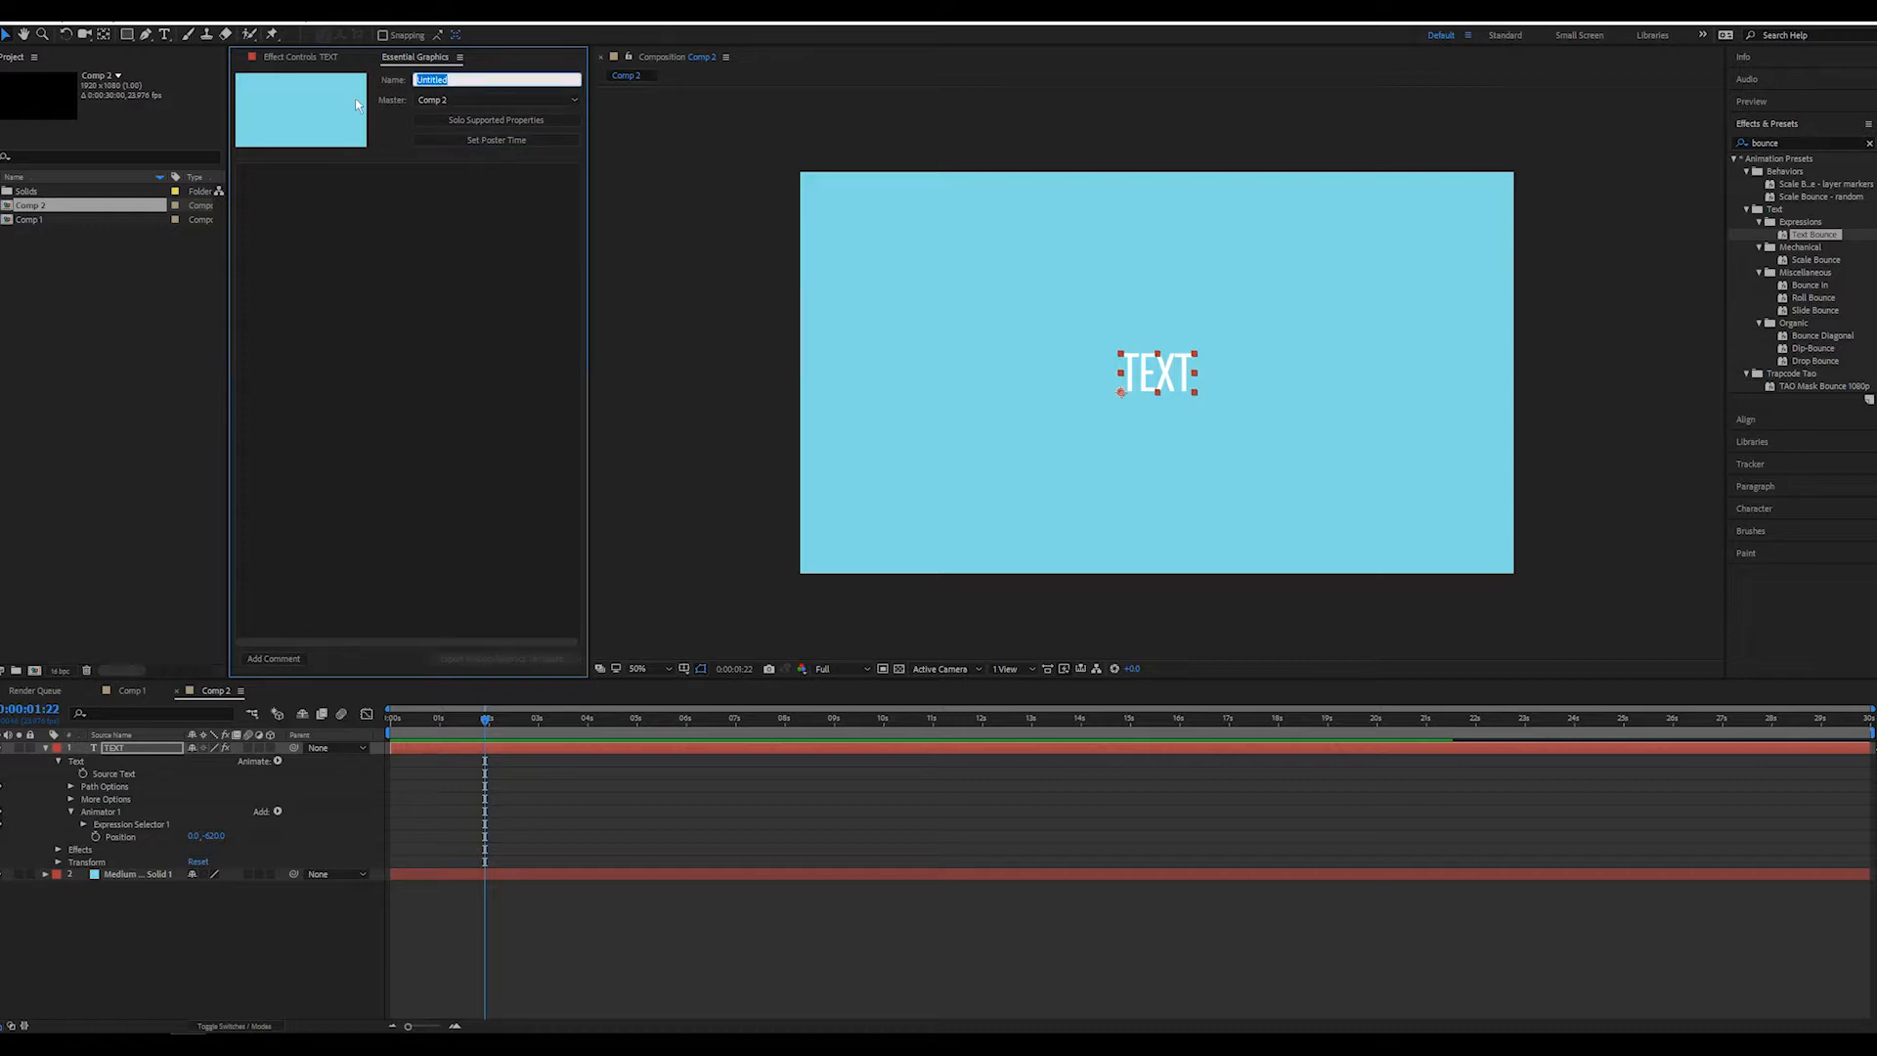
{"action": "type", "text": "Te"}
{"action": "type", "text": "xt Bounce"}
Solo the supported properties and add the TEXT layer's Source Text as an editable control of the template
{"action": "left_click", "coordinate": [545, 119]}
{"action": "left_click", "coordinate": [544, 119]}
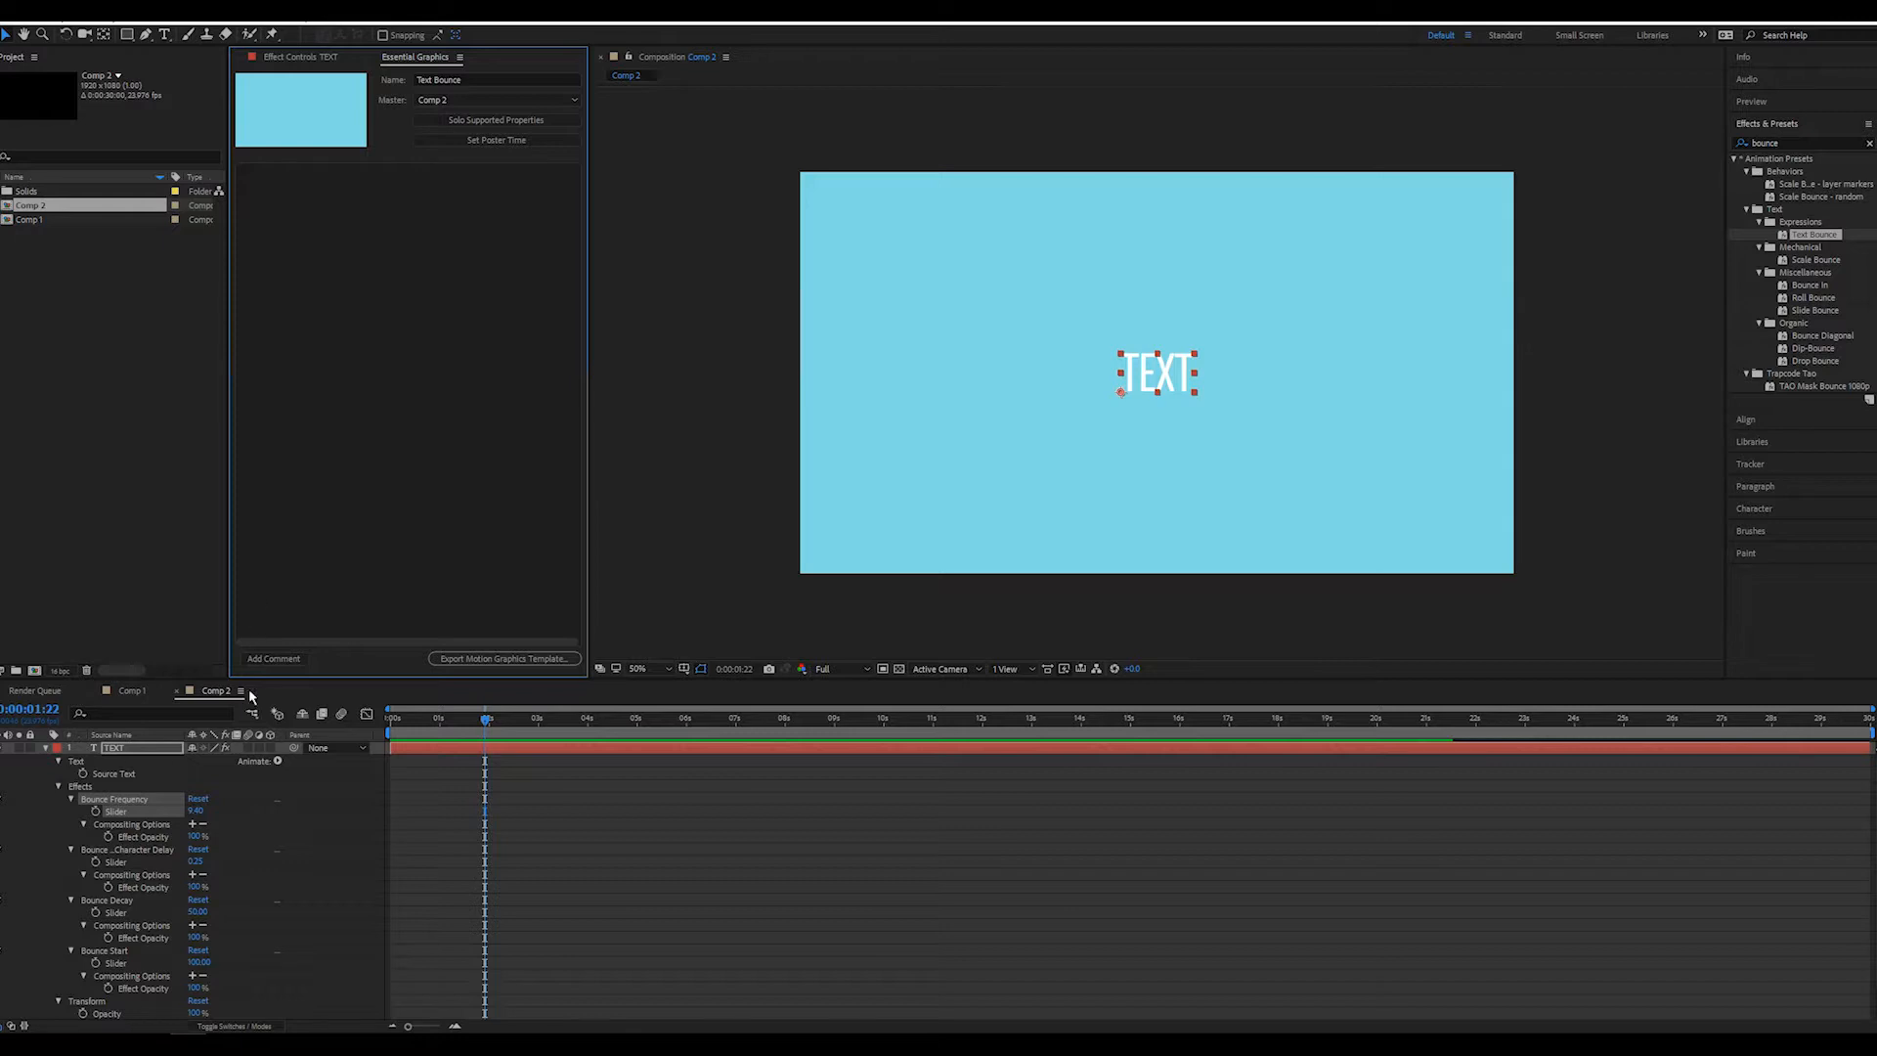
{"action": "left_click_drag", "start_coordinate": [113, 777], "coordinate": [369, 393]}
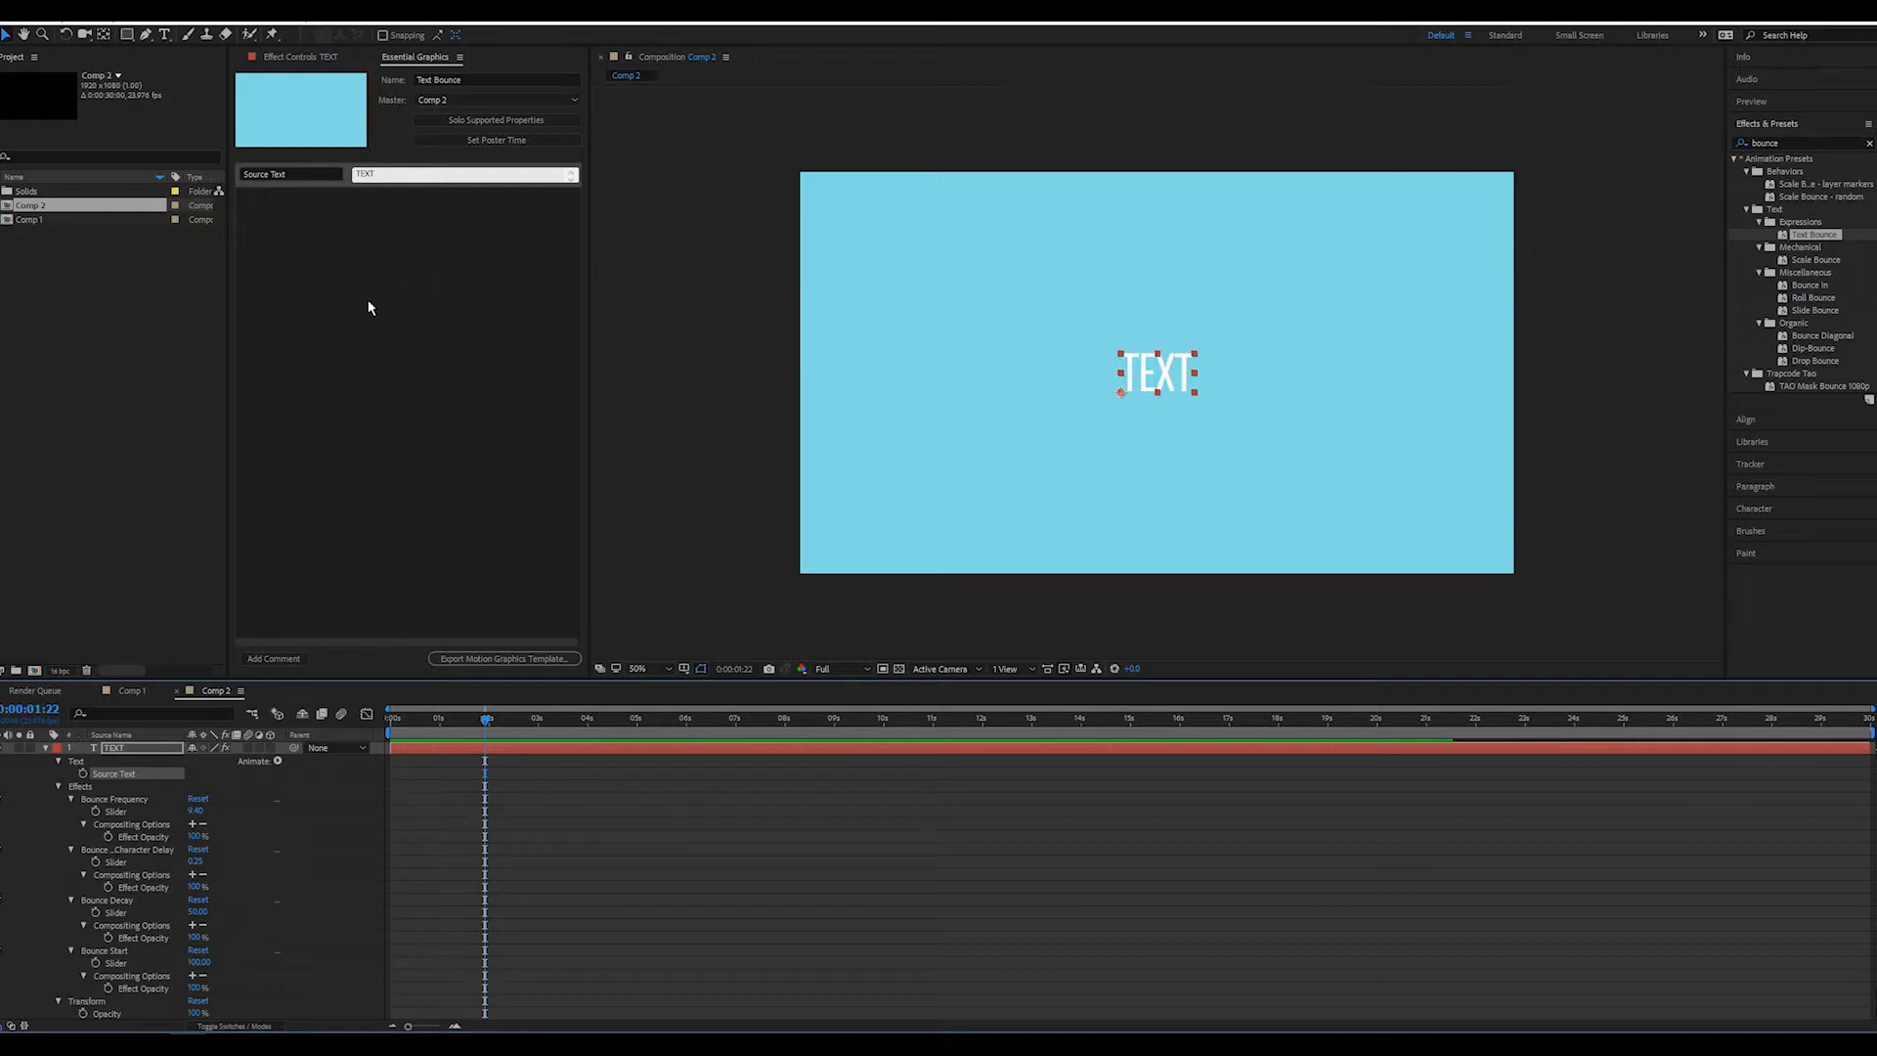
{"action": "left_click", "coordinate": [382, 171]}
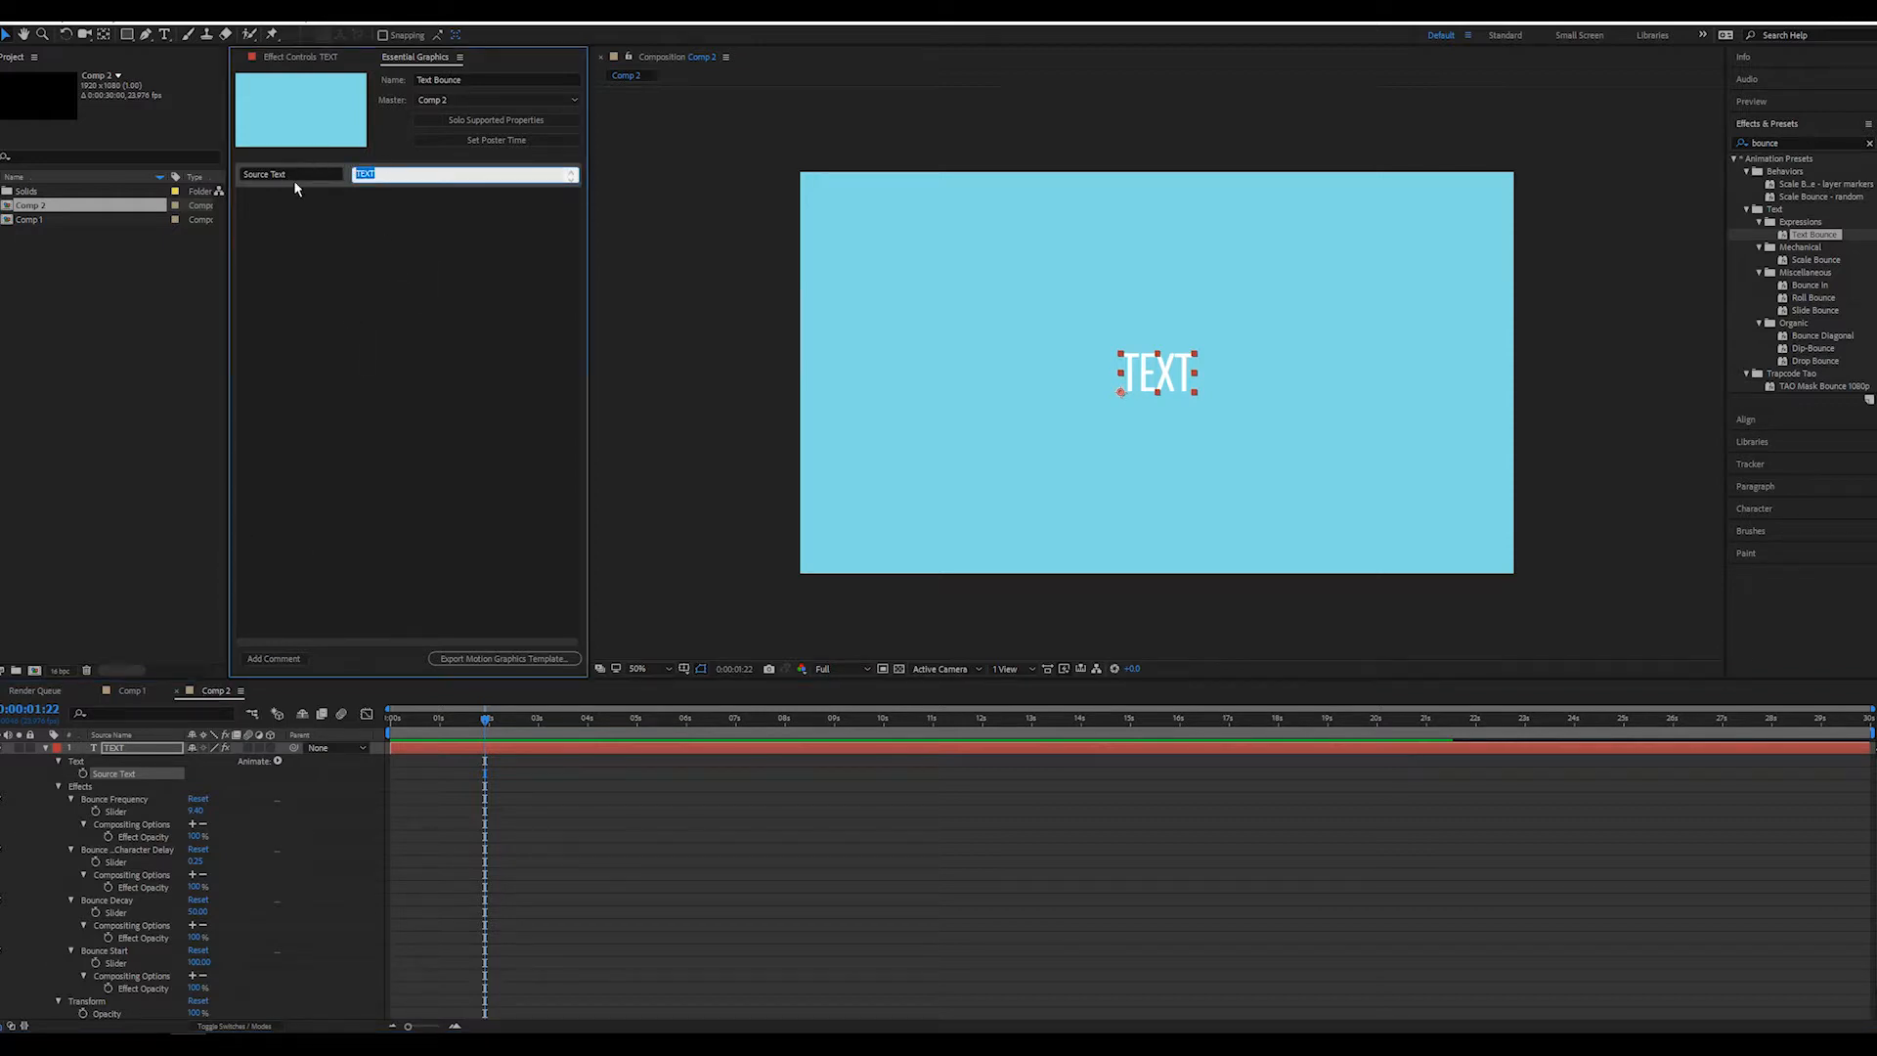
Test the template's Source Text control by entering a first name, and set it back to TEXT
{"action": "key", "text": "BackSpace"}
{"action": "type", "text": "Jarod"}
{"action": "key", "text": "Return"}
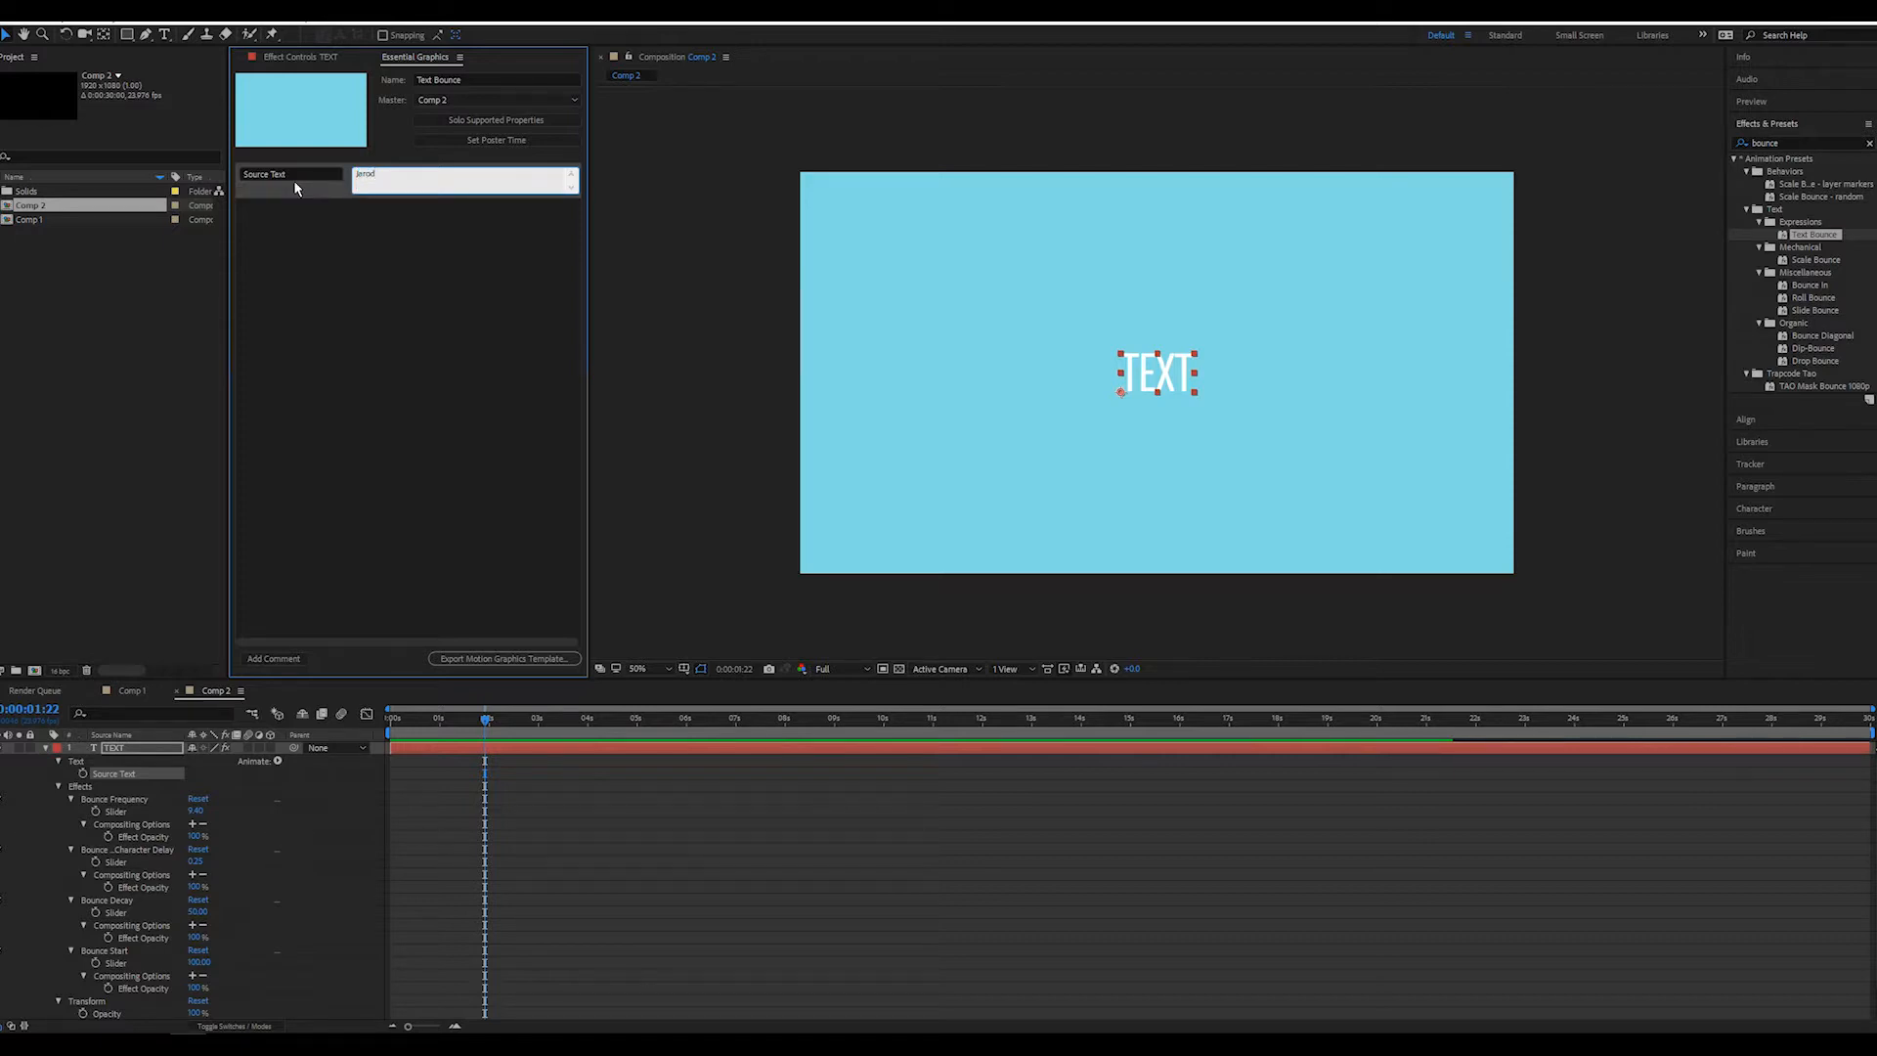
{"action": "key", "text": "BackSpace"}
{"action": "left_click", "coordinate": [1077, 419]}
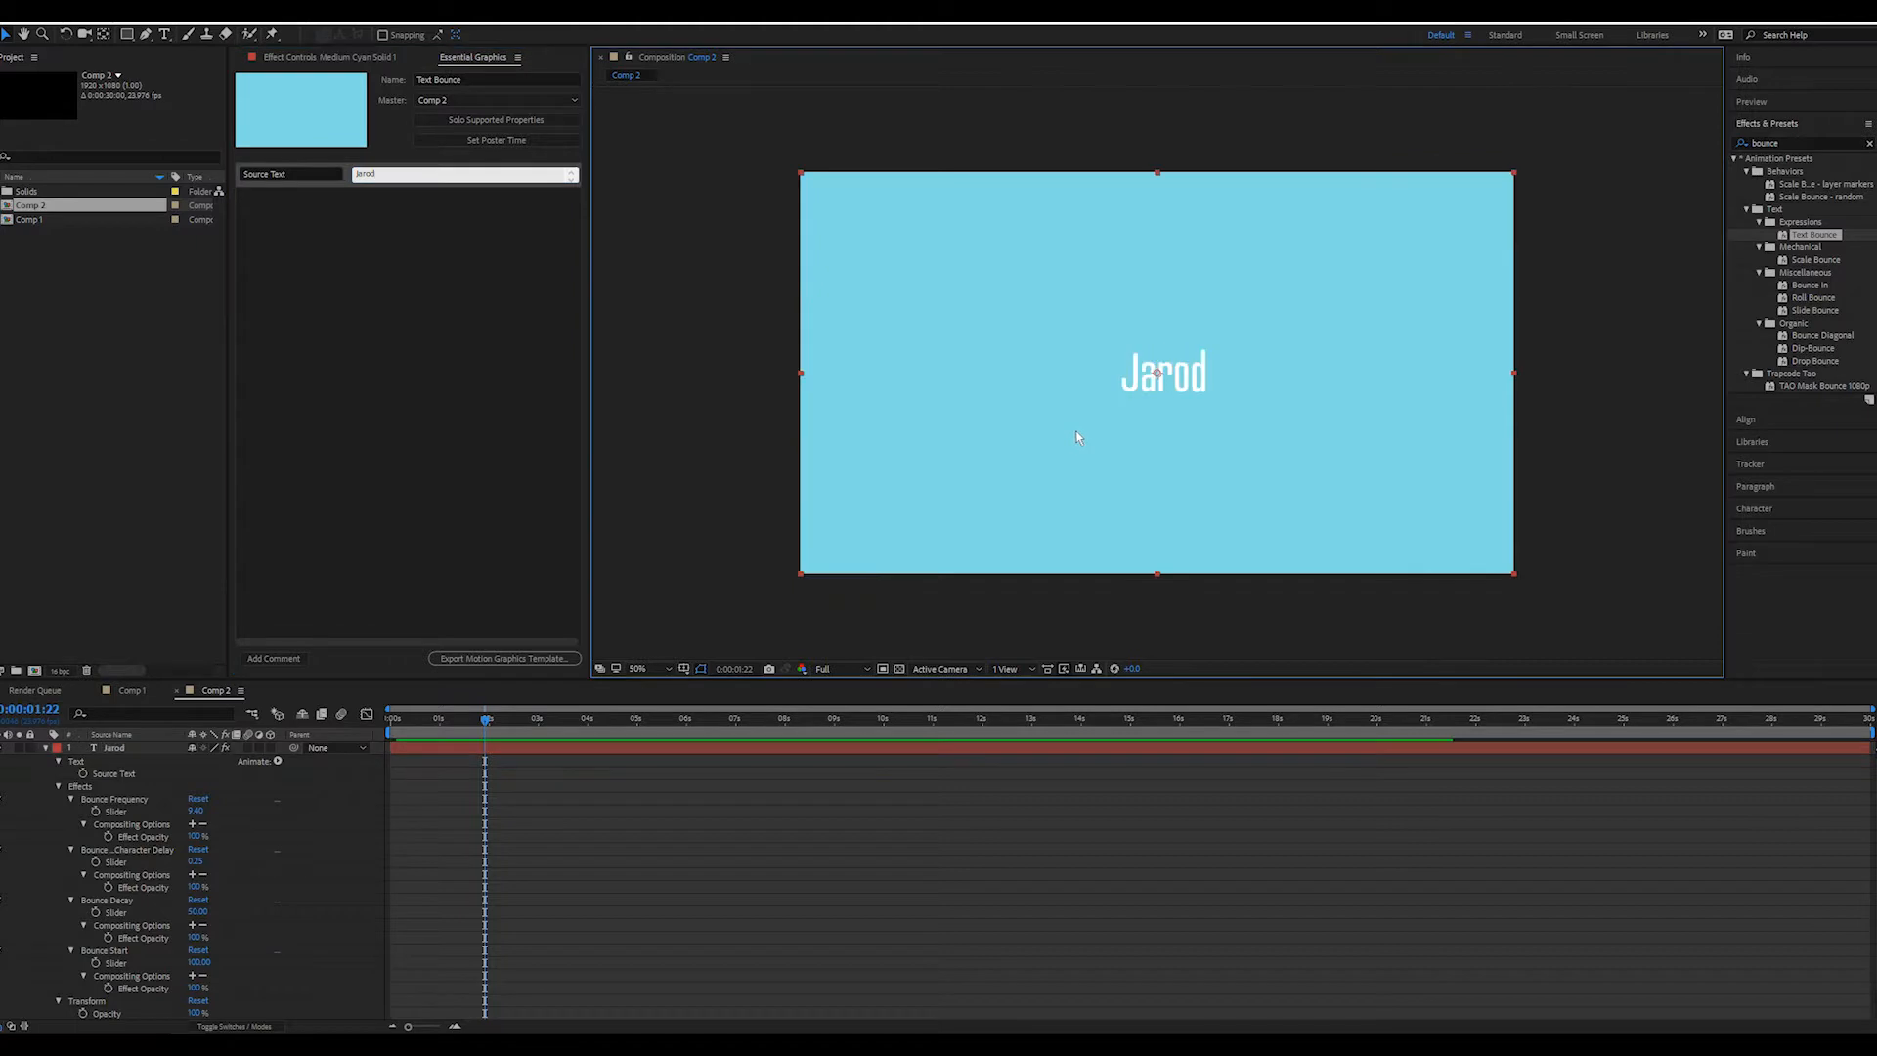
{"action": "left_click", "coordinate": [403, 172]}
{"action": "type", "text": "Tt"}
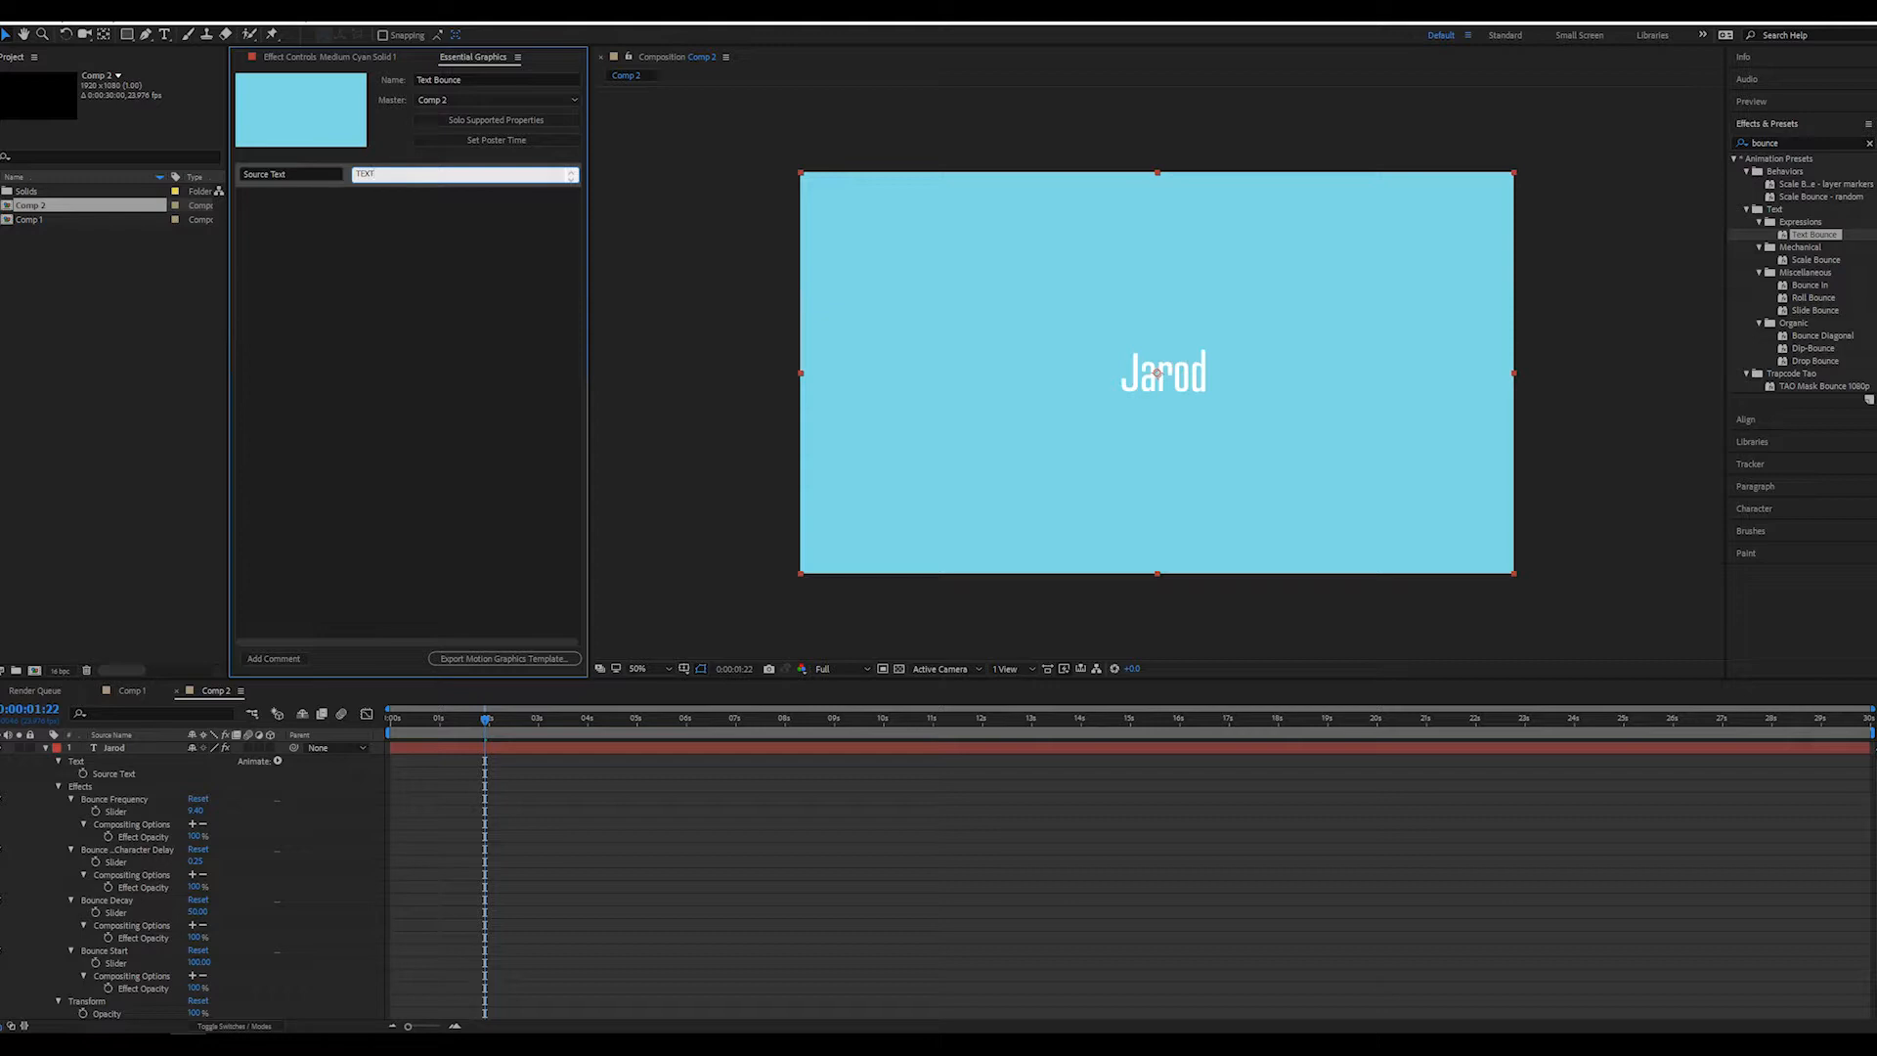
{"action": "left_click", "coordinate": [360, 237]}
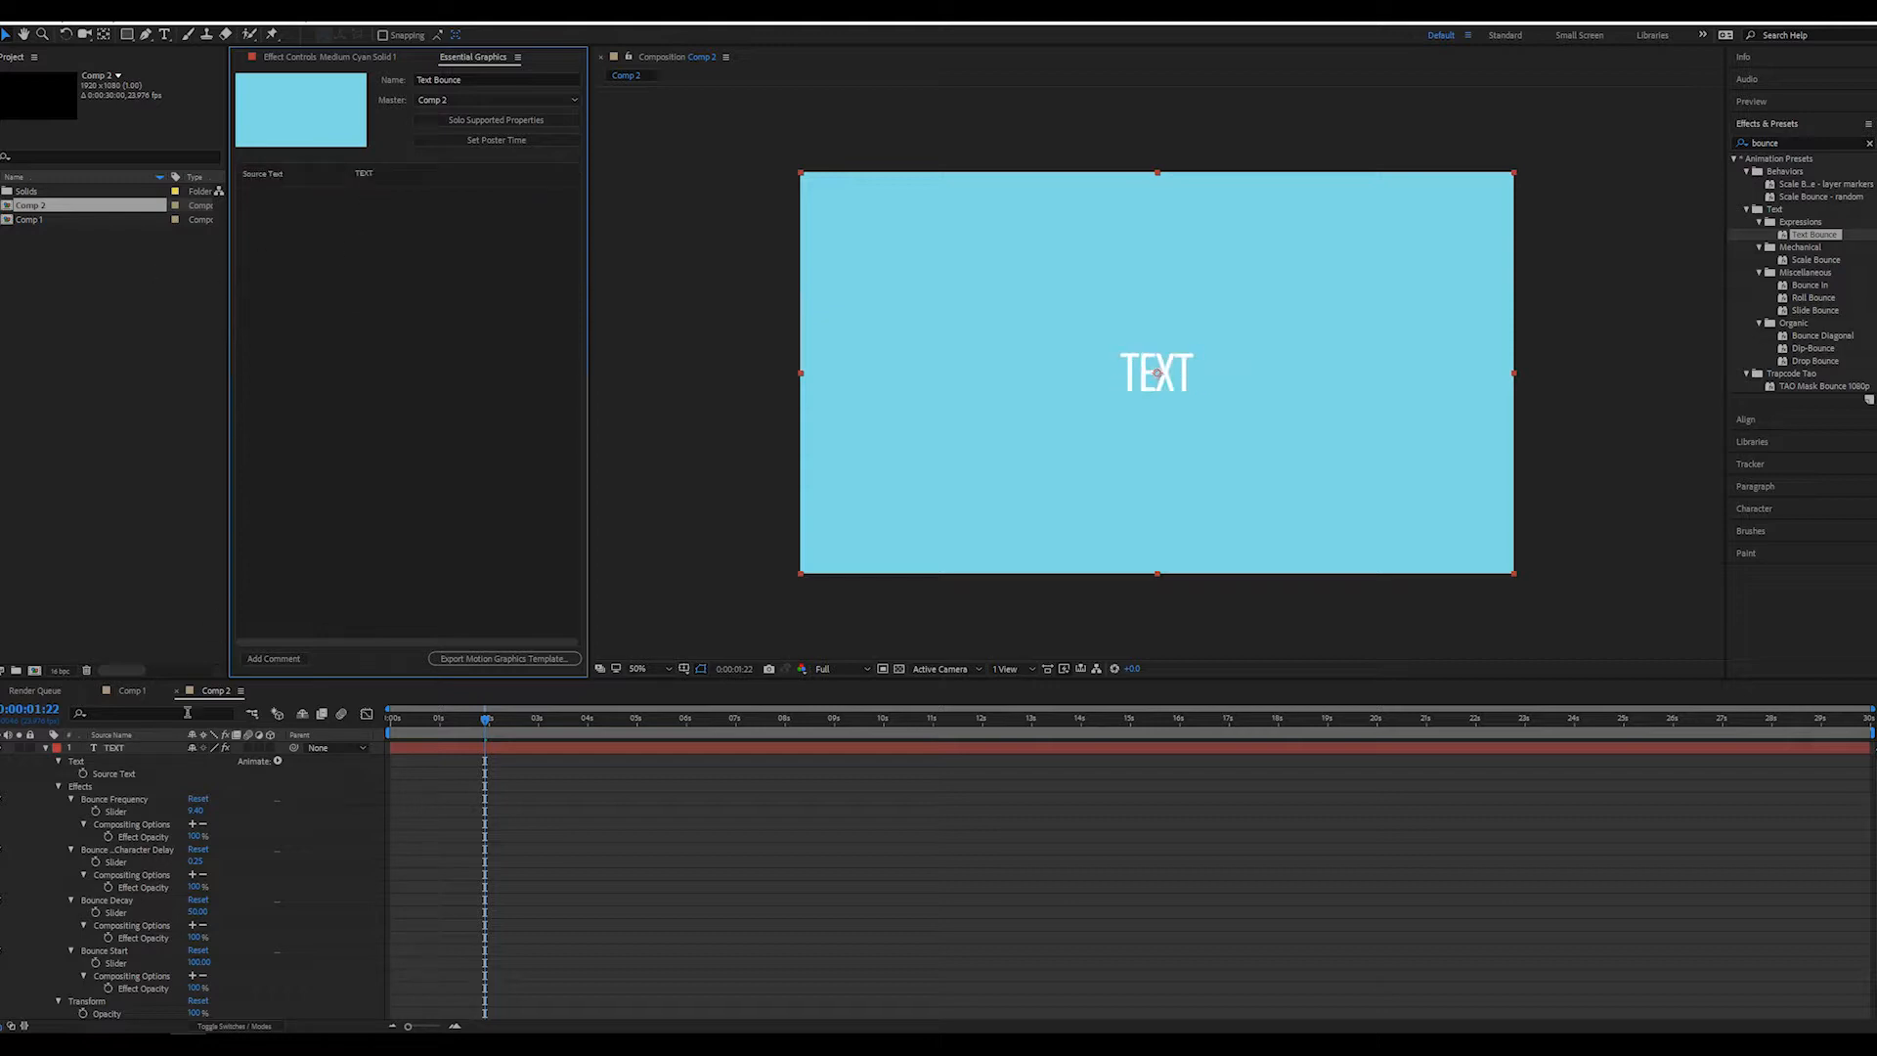
Add an RGB Fill Color animator to the TEXT layer
{"action": "left_click", "coordinate": [74, 763]}
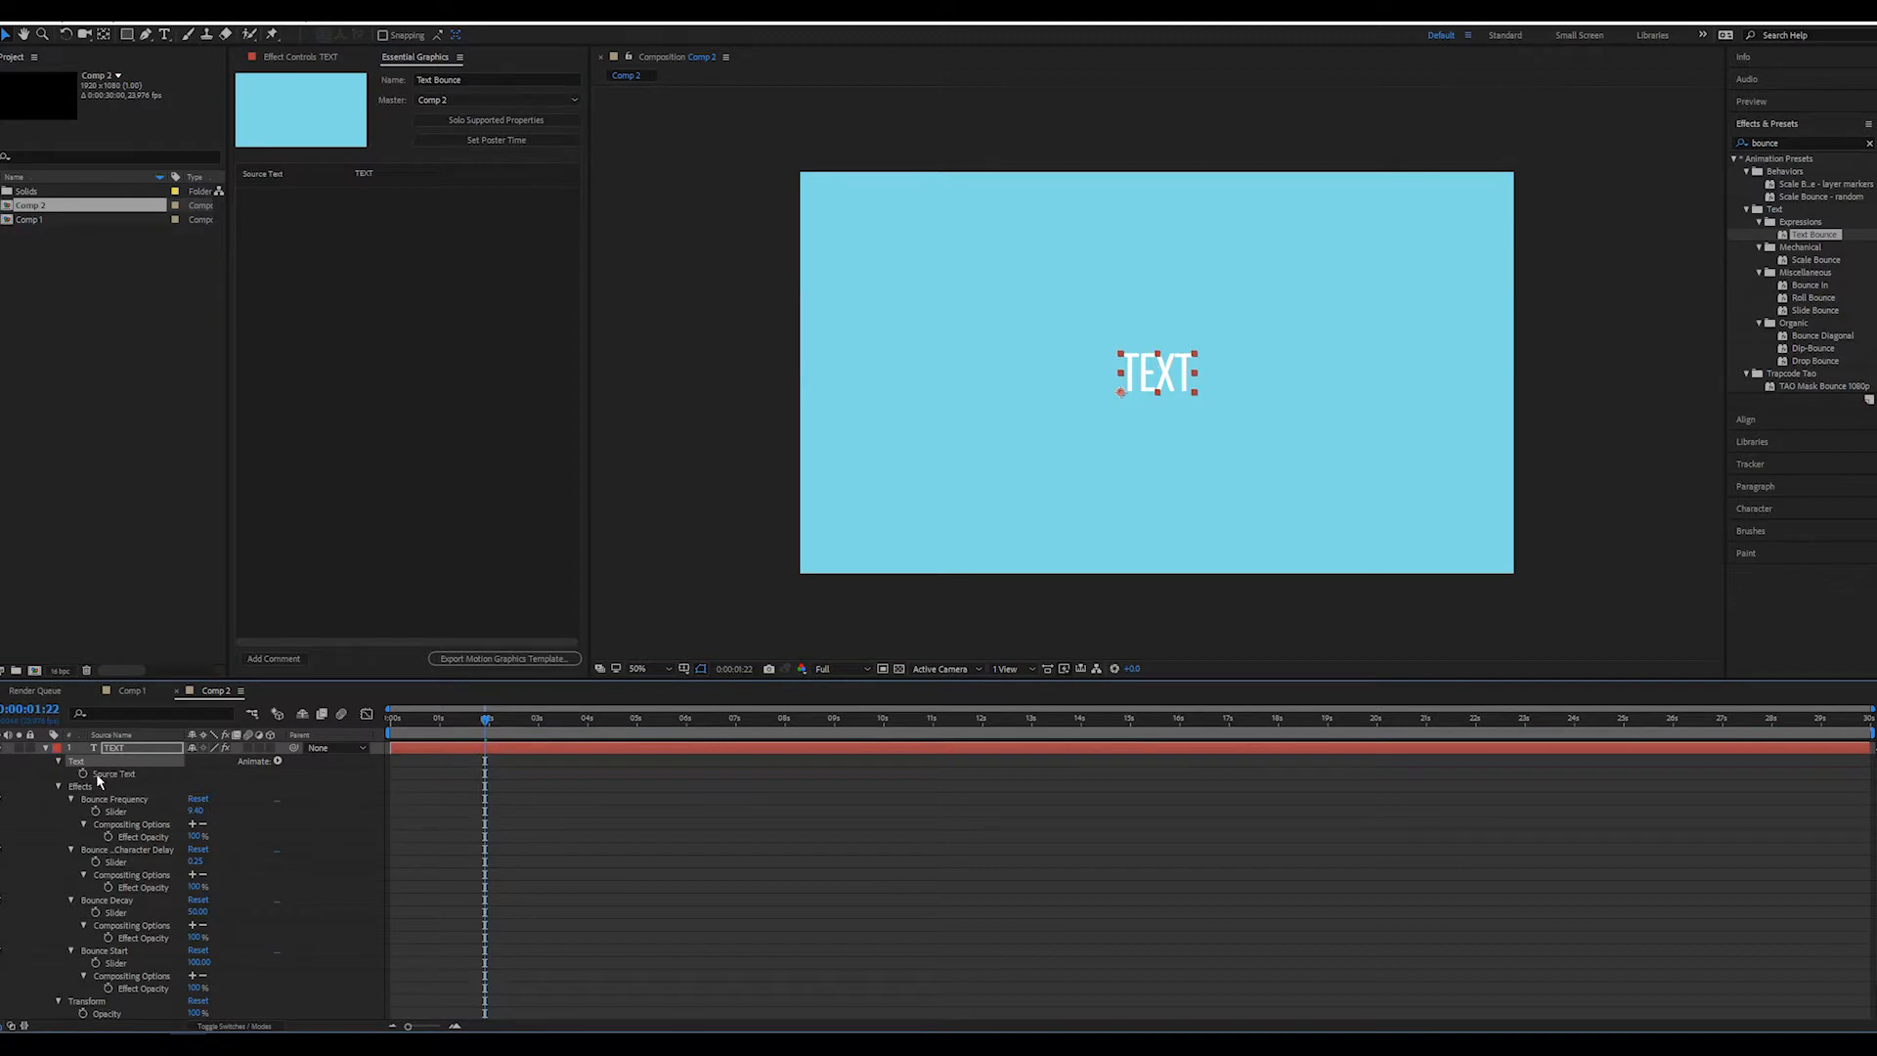
{"action": "left_click", "coordinate": [279, 761]}
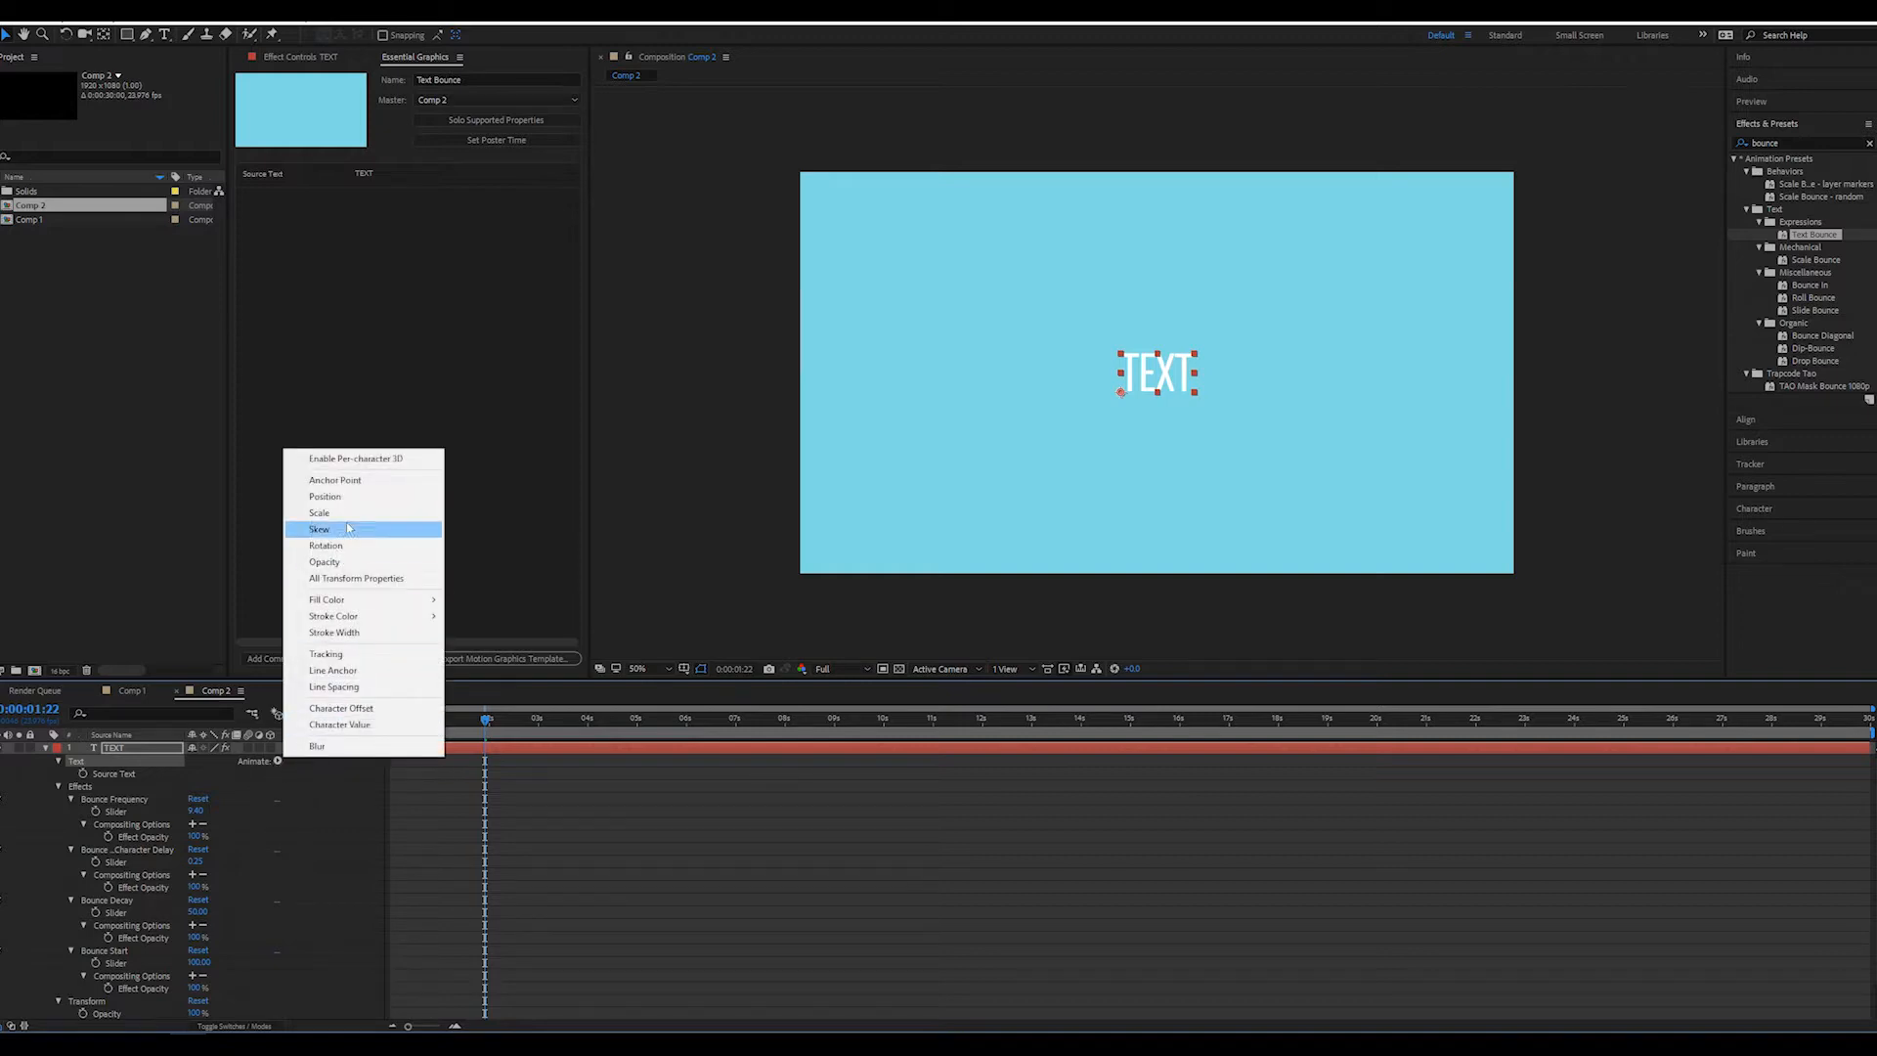
{"action": "mouse_move", "coordinate": [355, 602]}
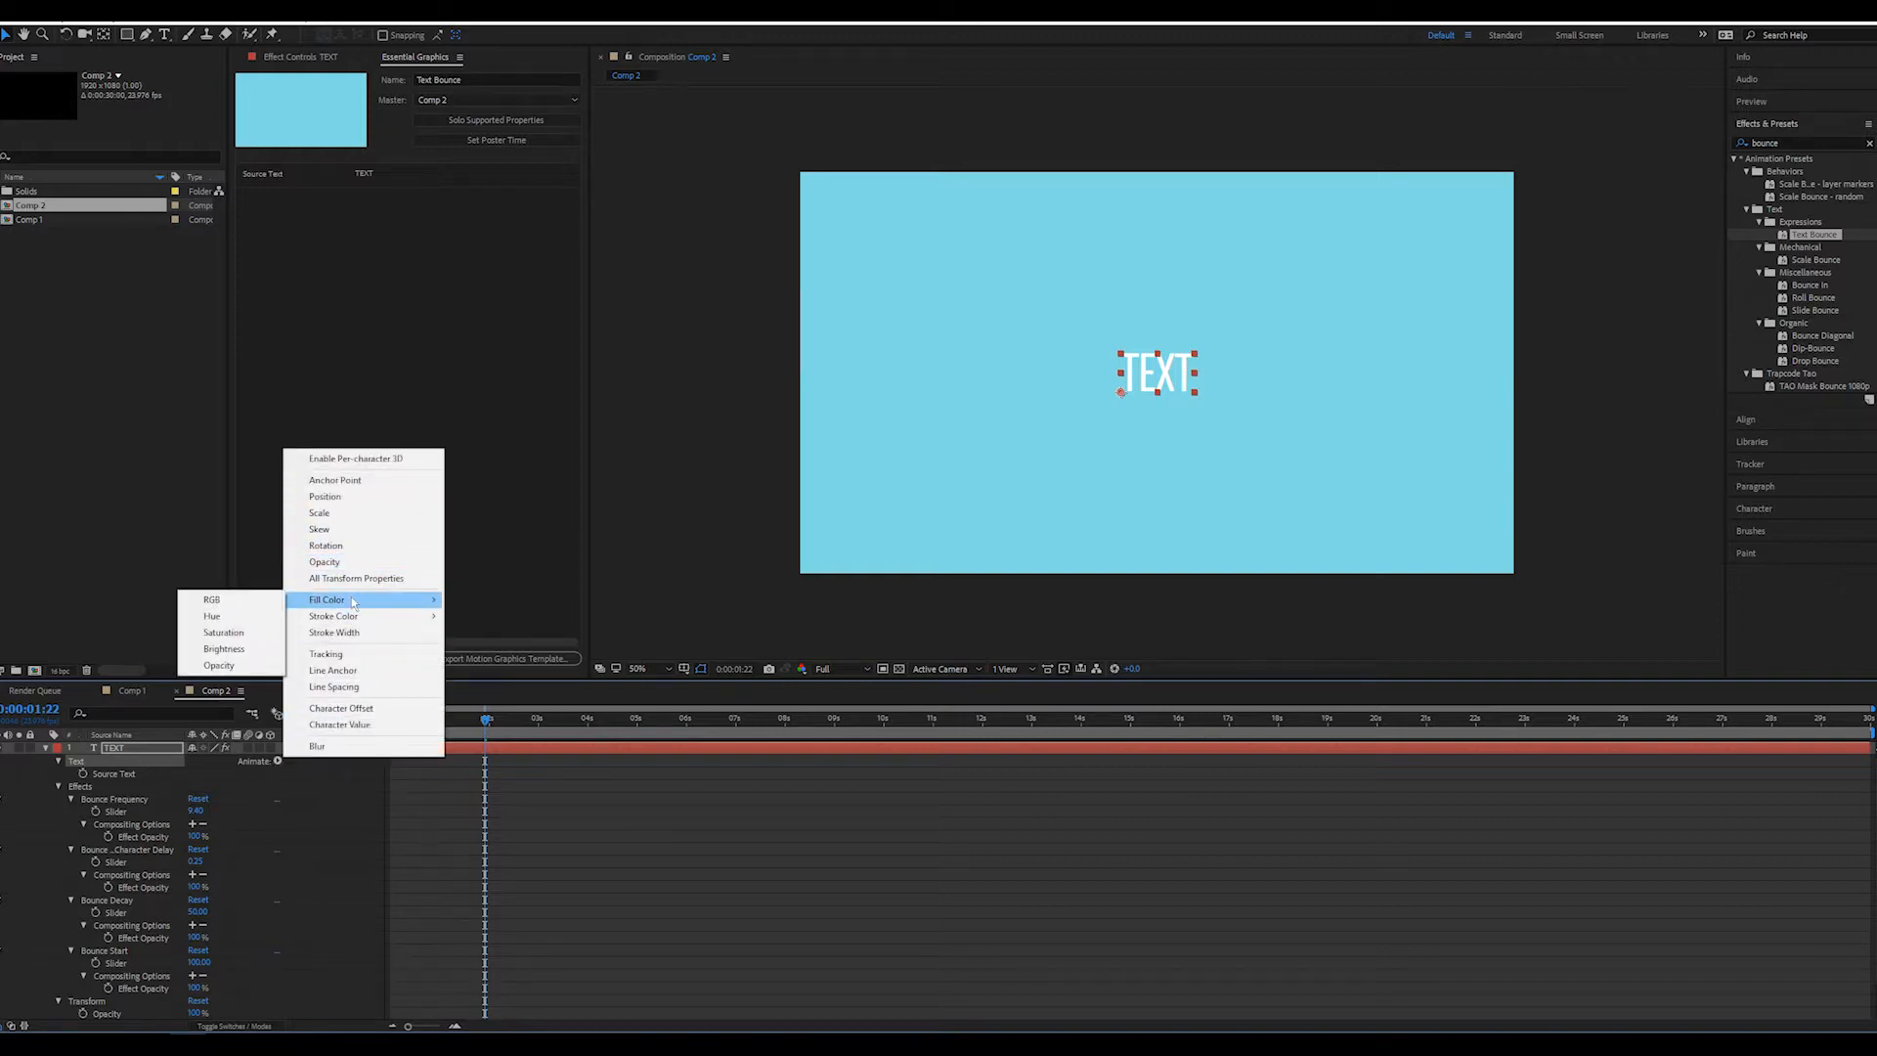
{"action": "left_click", "coordinate": [264, 610]}
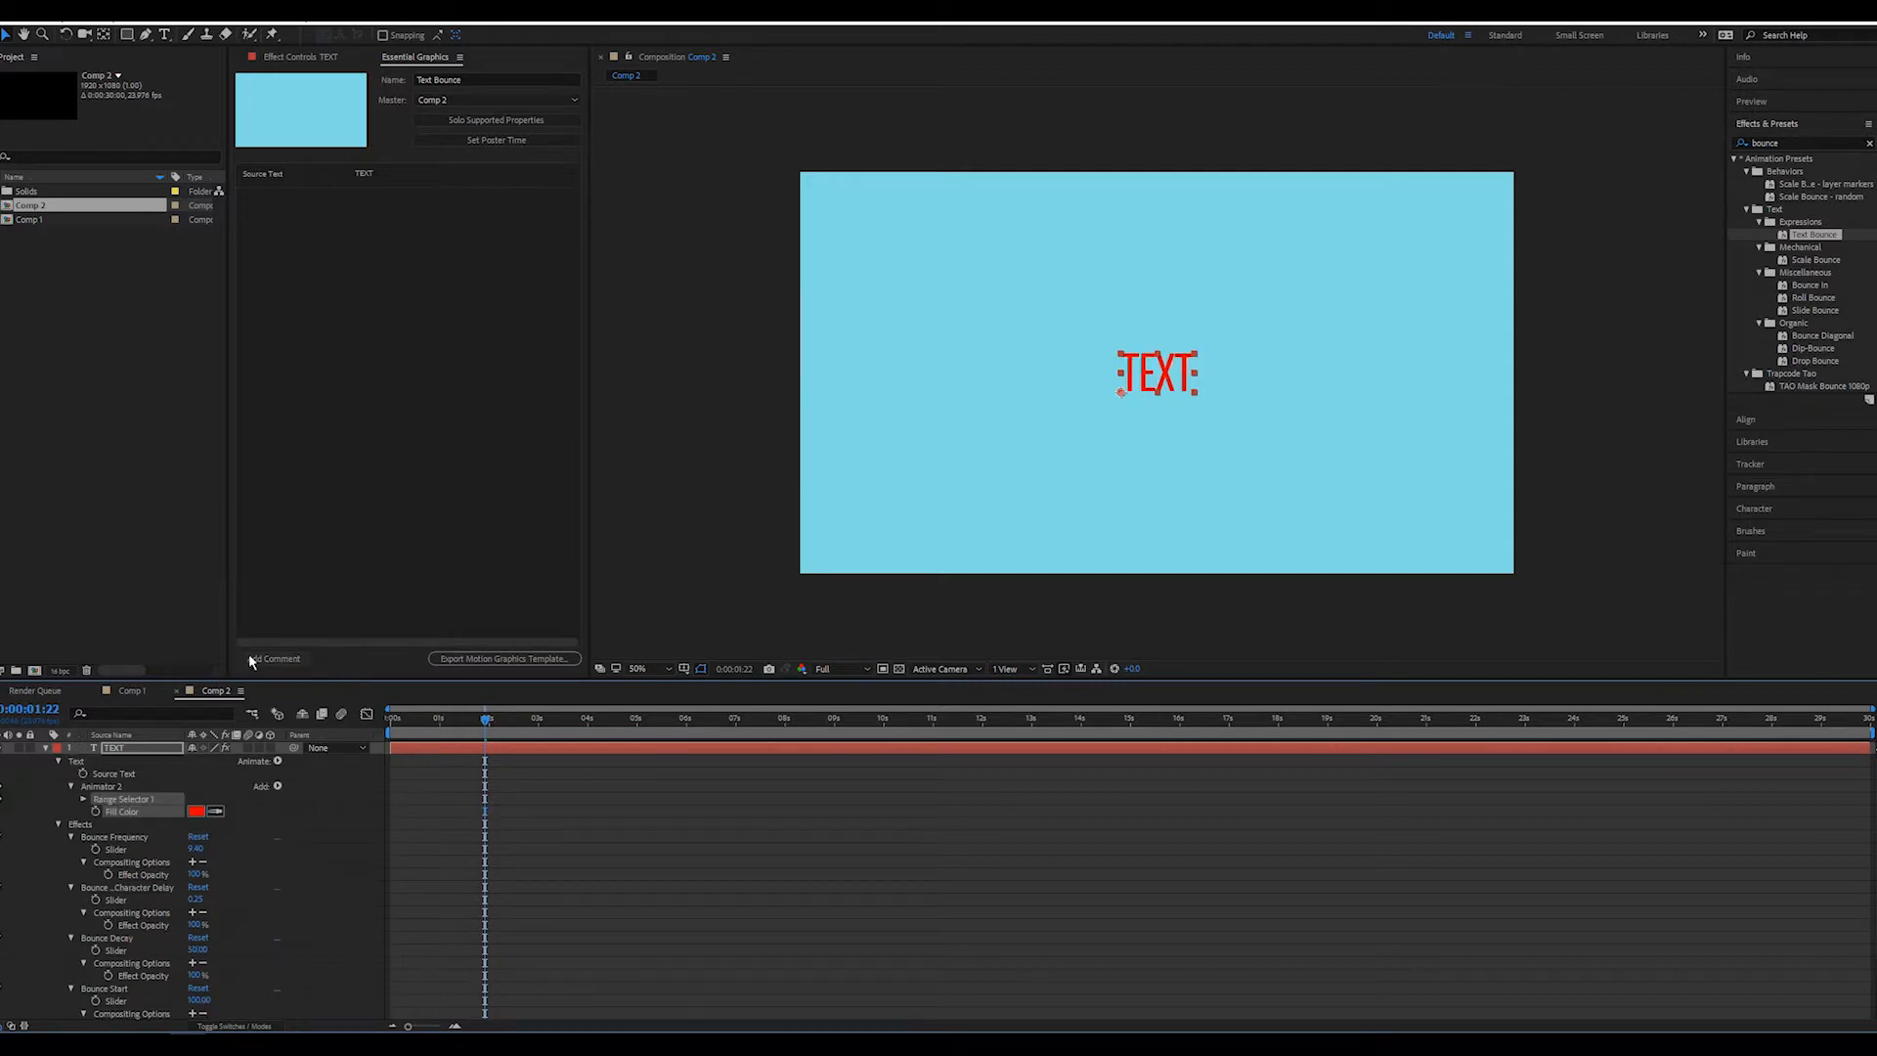
Set the animator's fill color to light pink FFB7B7 and add Fill Color as a control of the template
{"action": "left_click", "coordinate": [196, 812]}
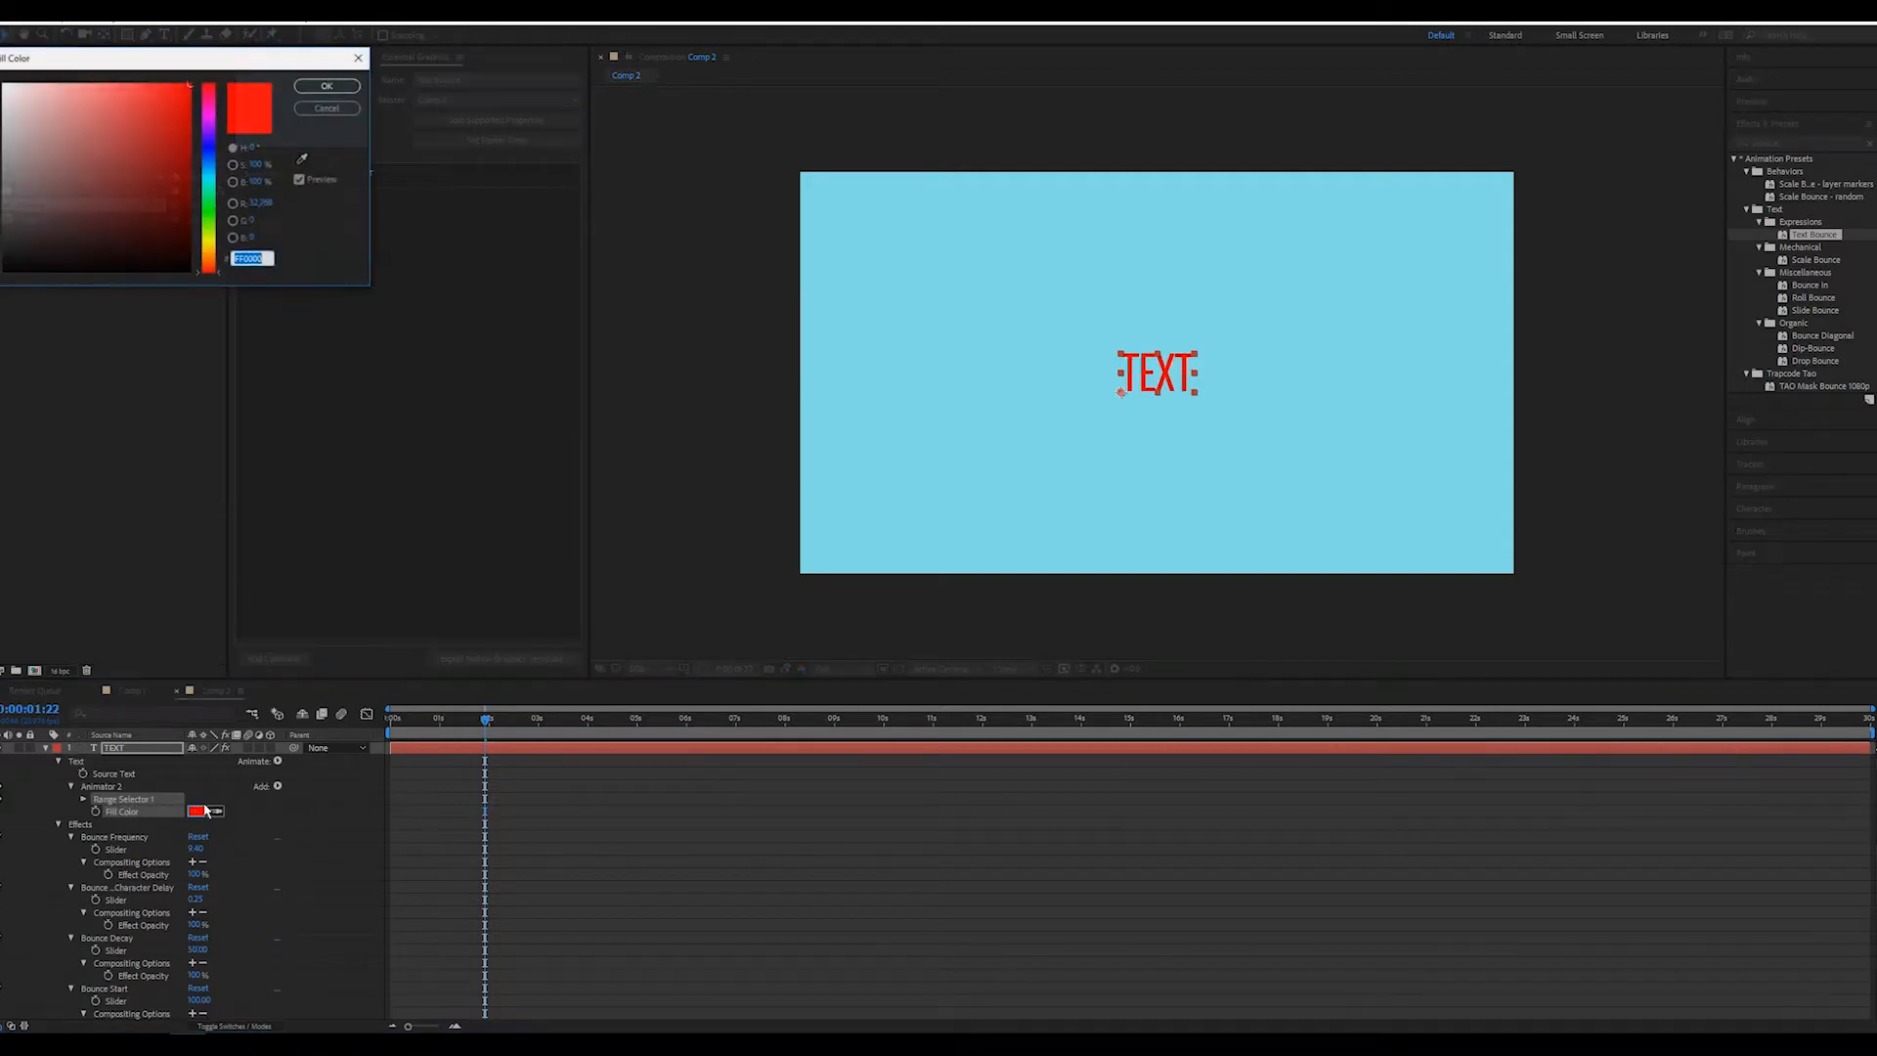
{"action": "left_click", "coordinate": [54, 77]}
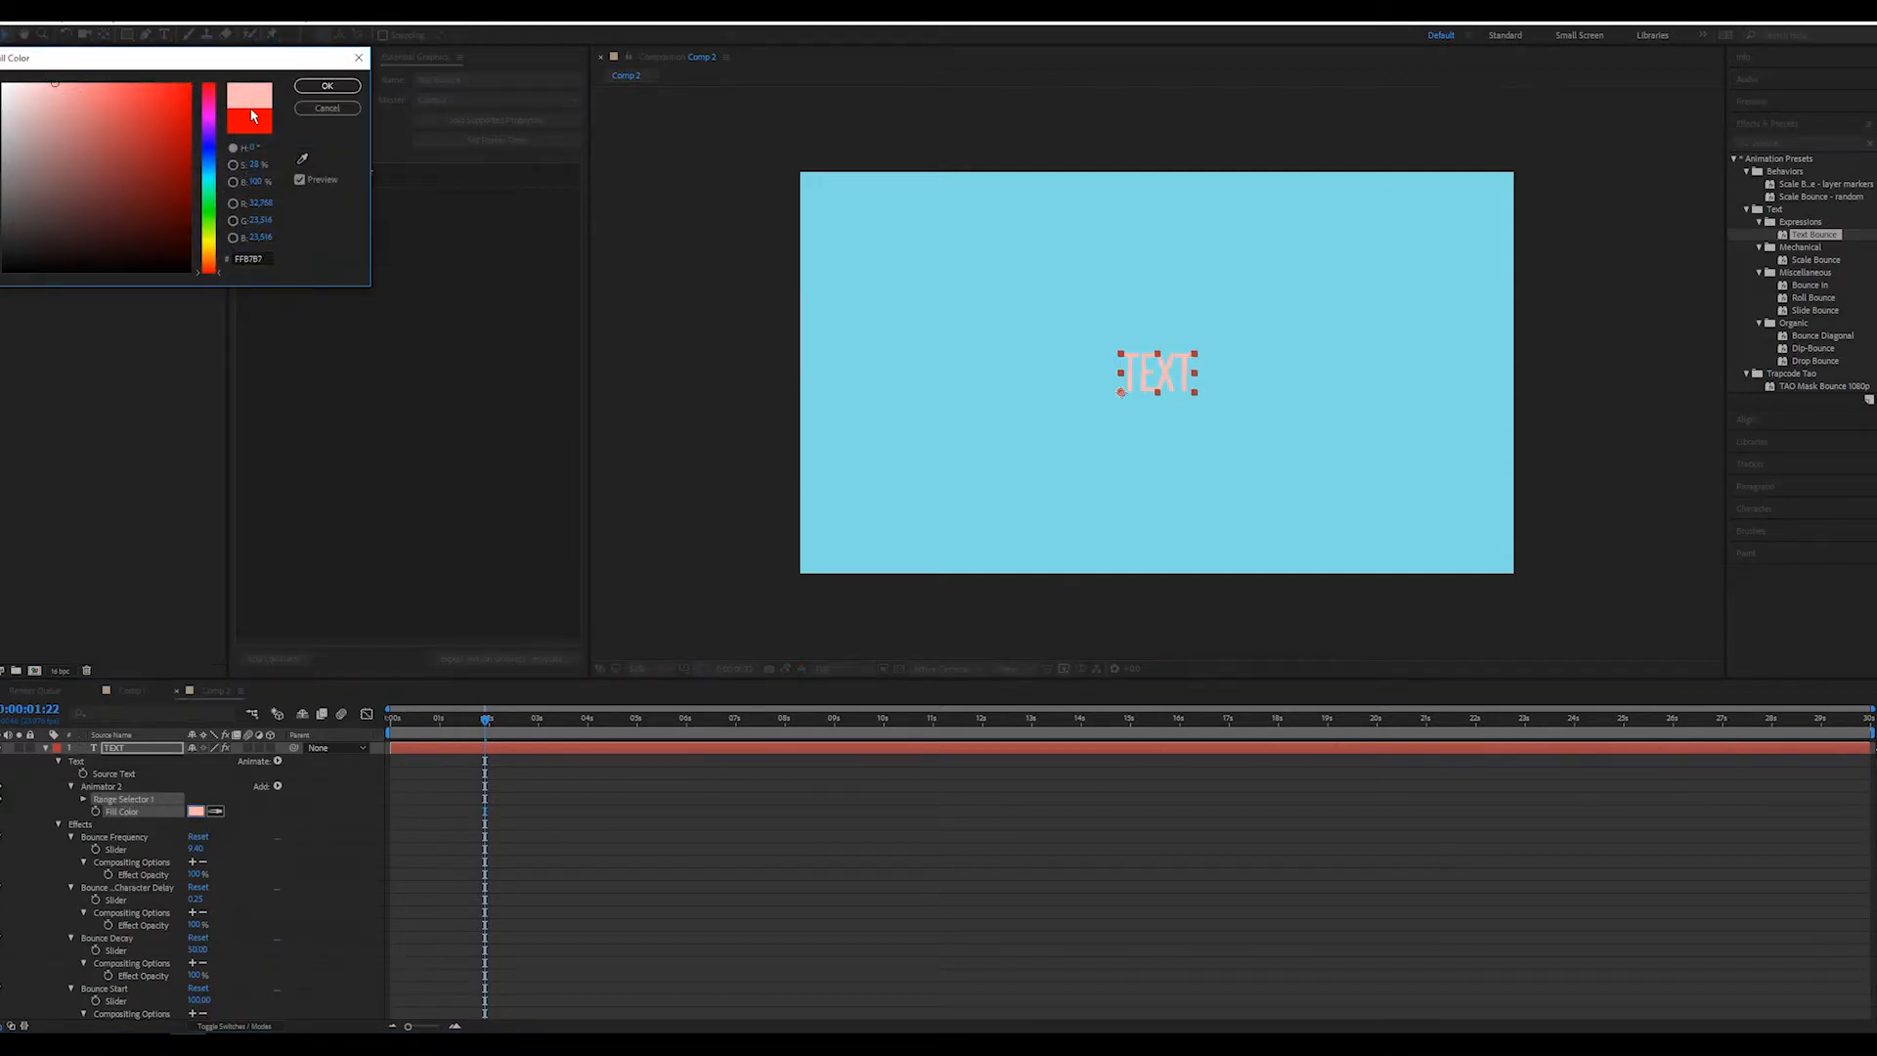
{"action": "left_click", "coordinate": [328, 86]}
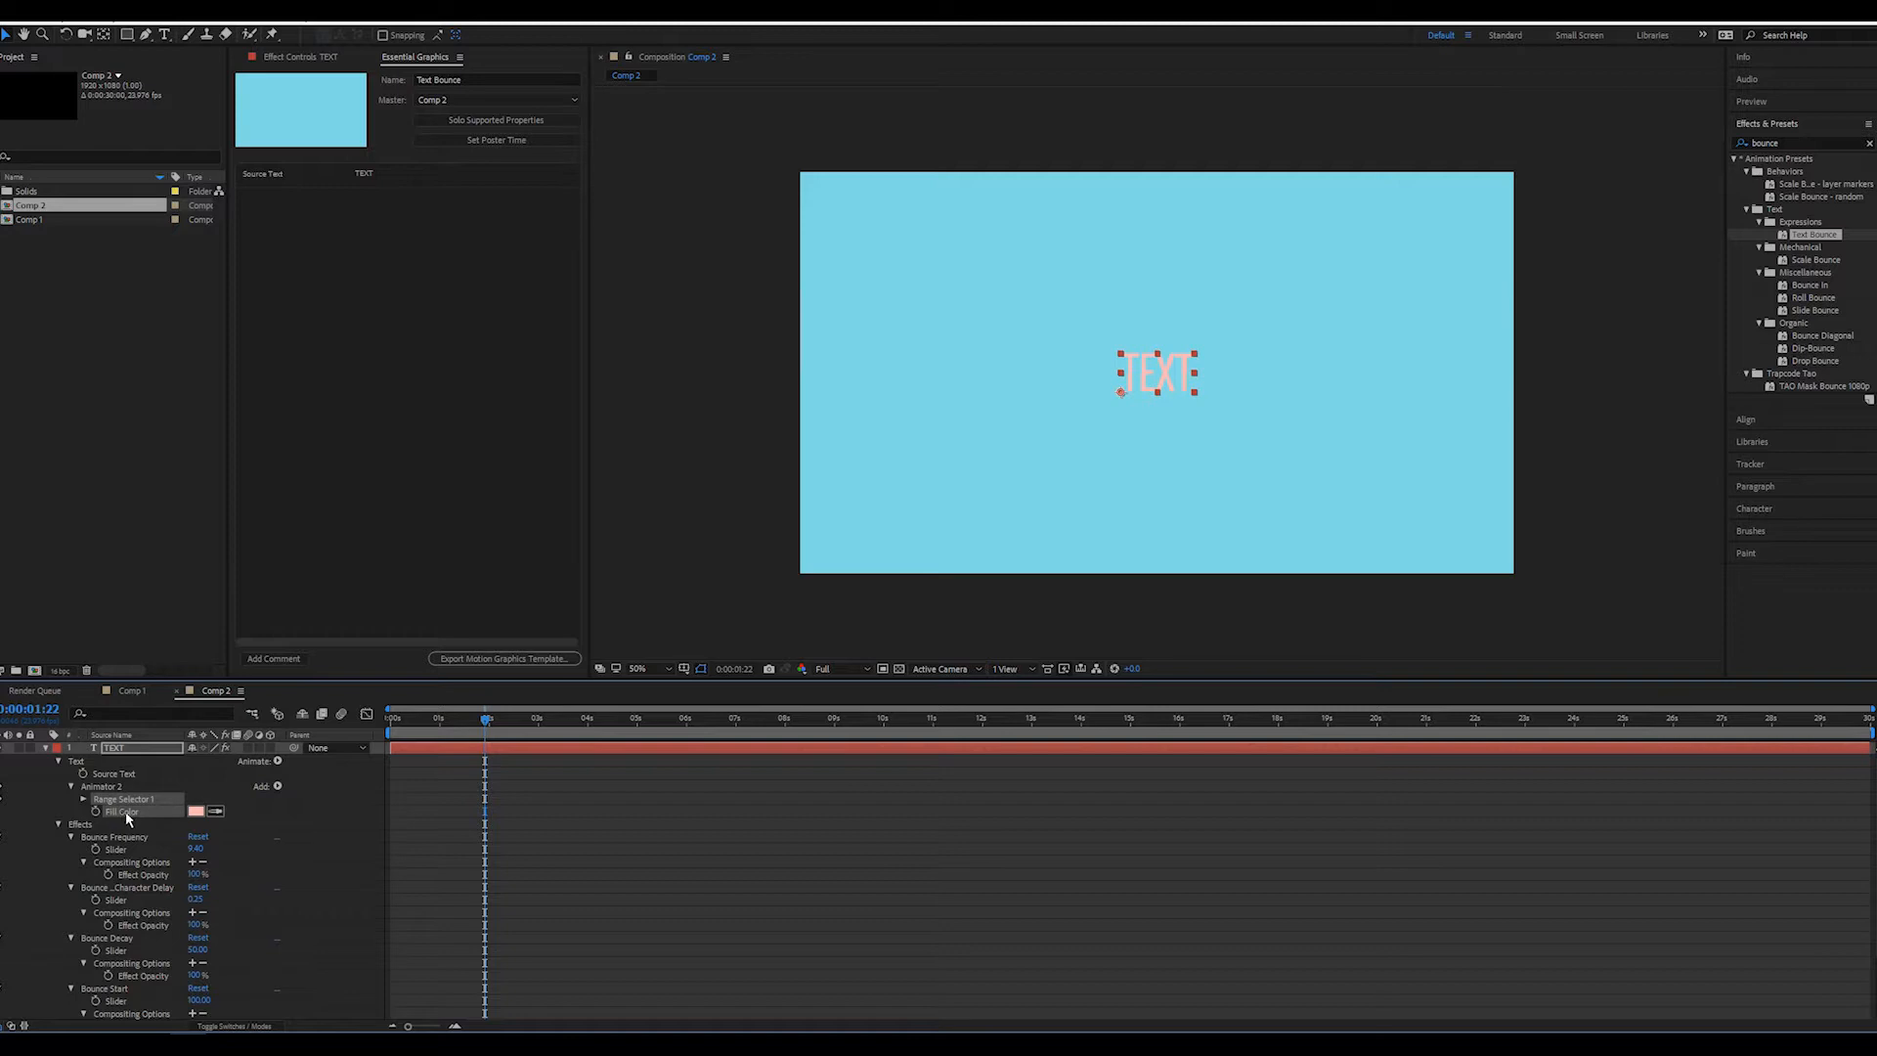
{"action": "left_click_drag", "start_coordinate": [124, 814], "coordinate": [445, 274]}
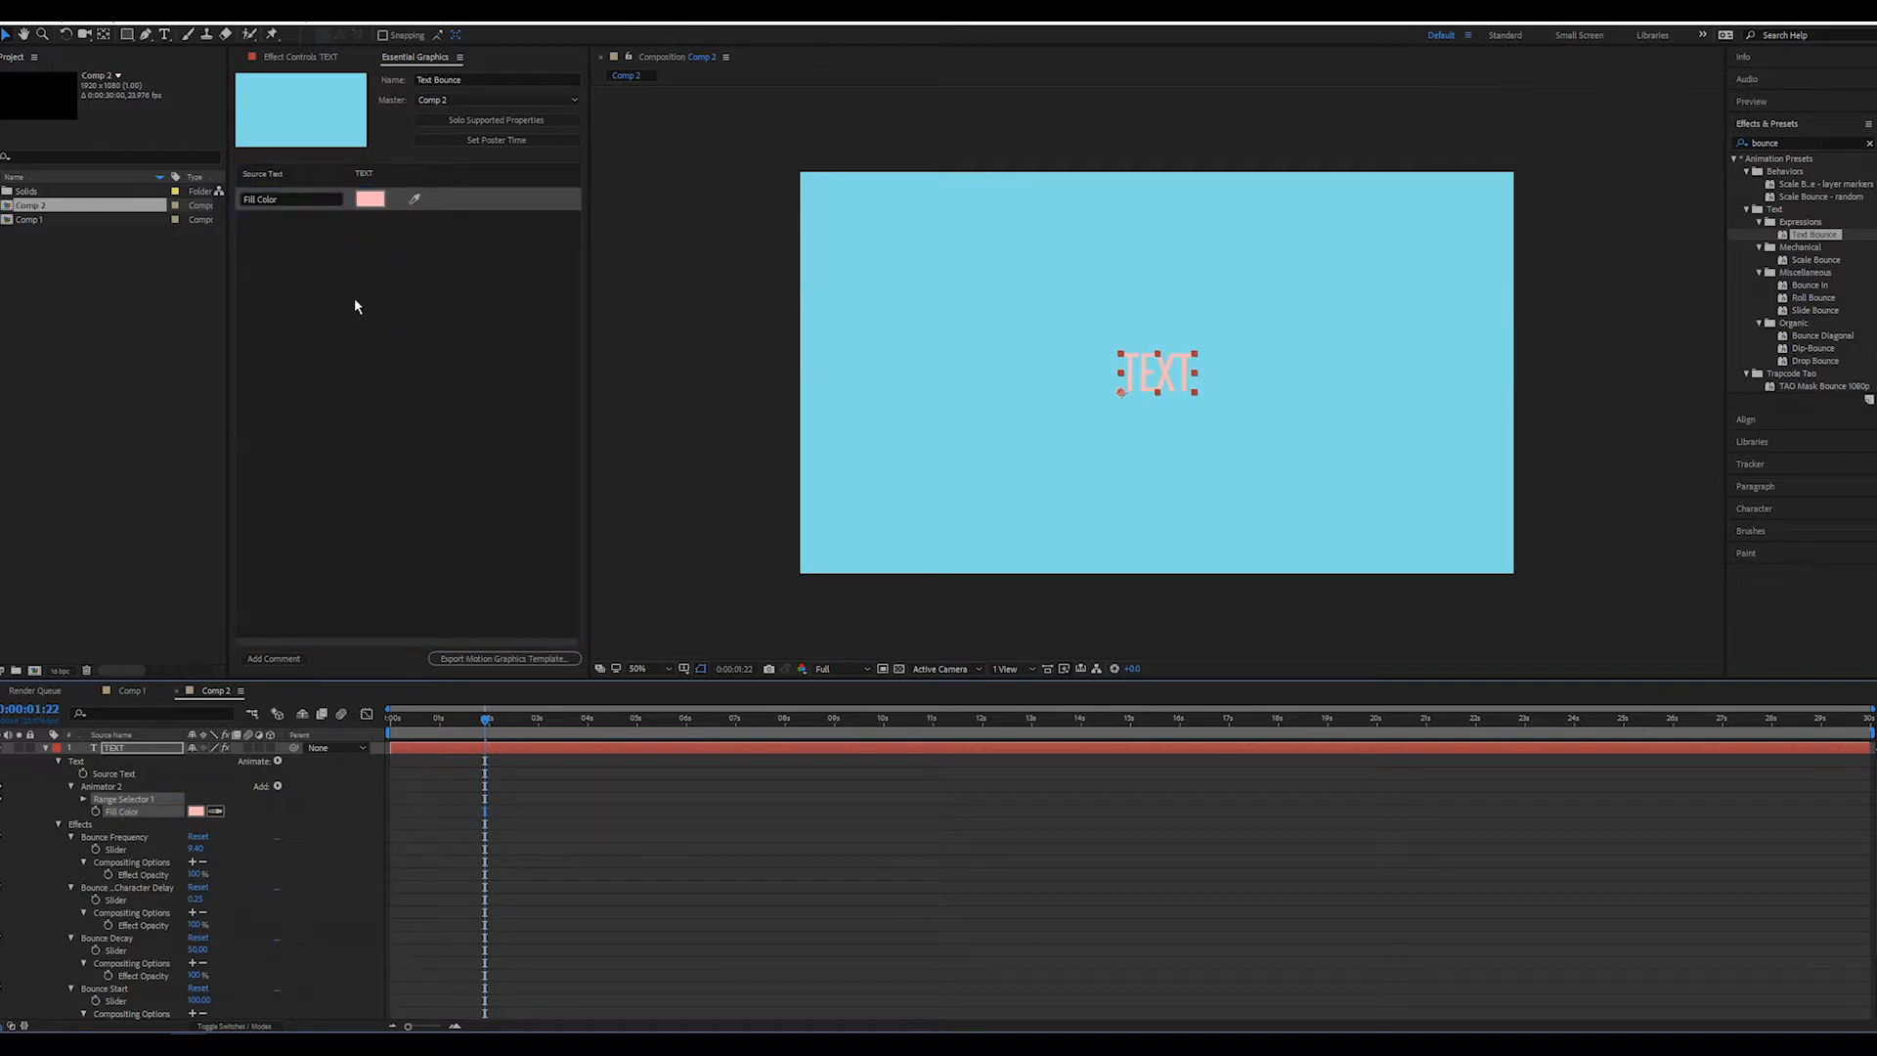
{"action": "left_click", "coordinate": [345, 248]}
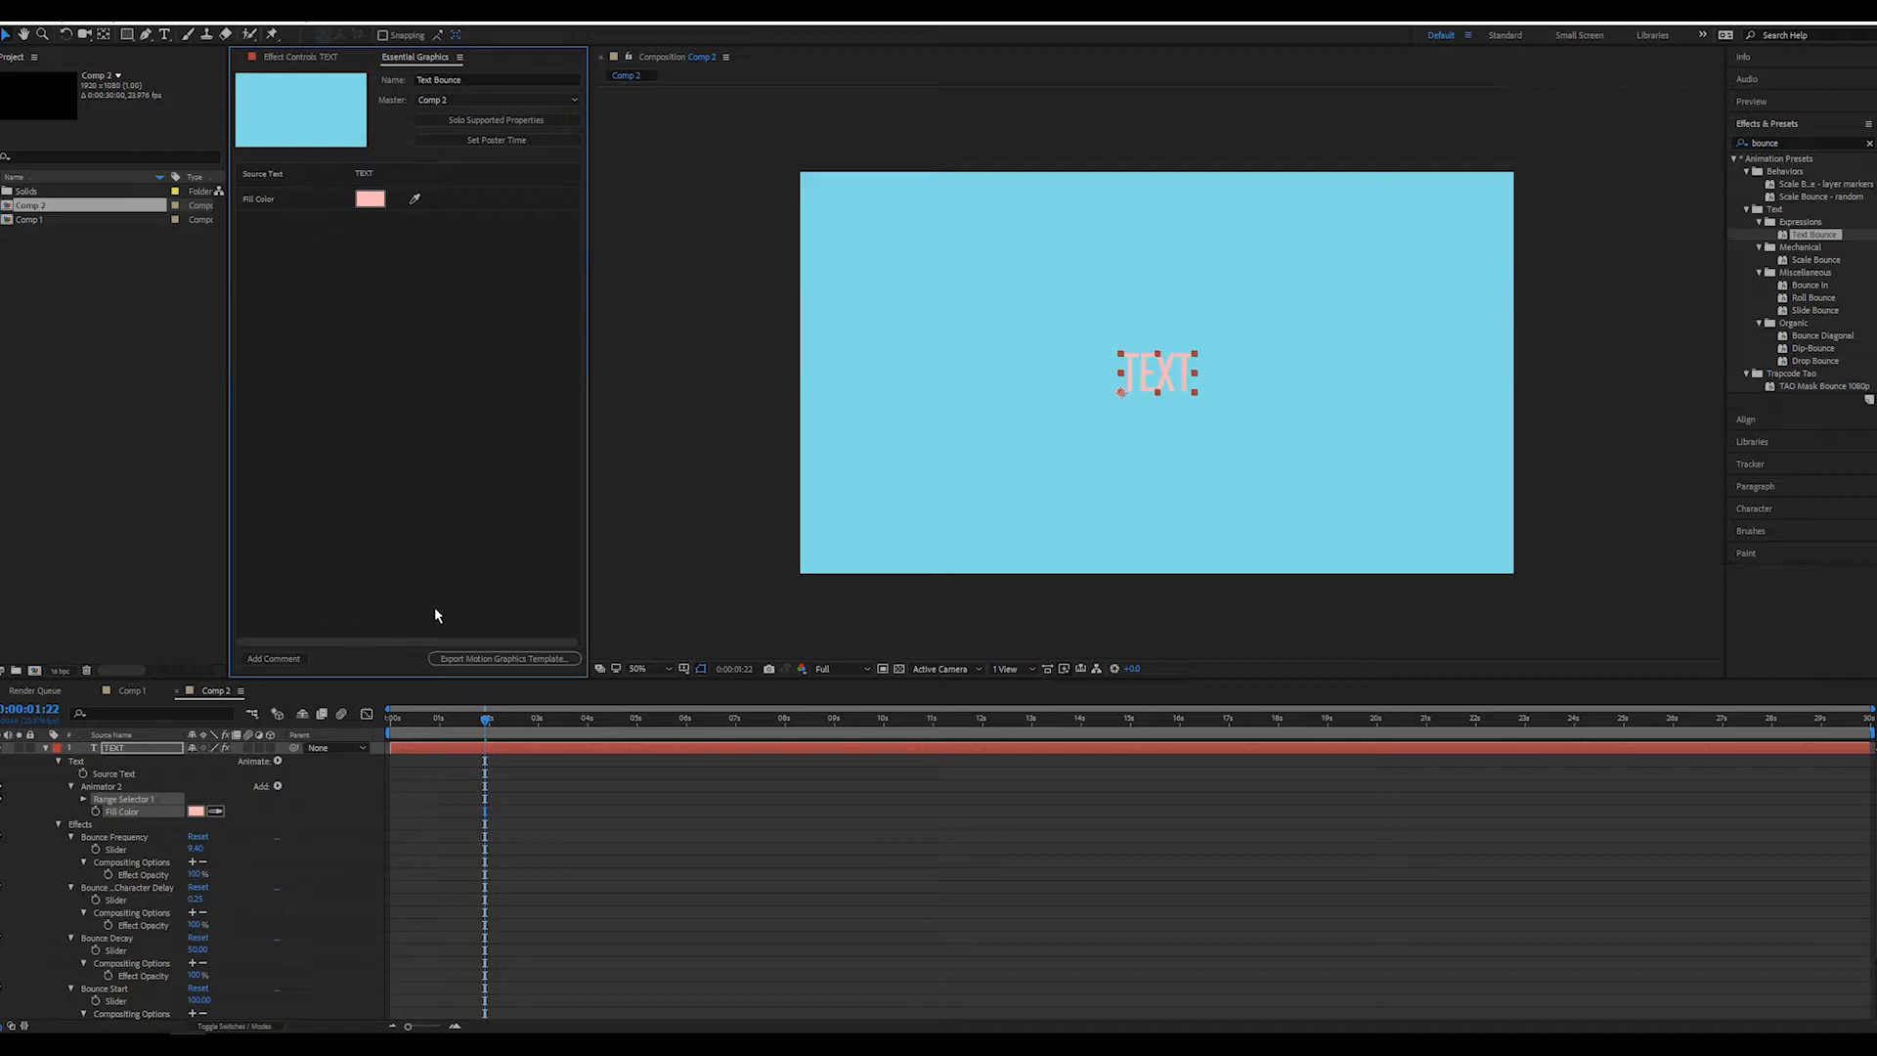
Add a comment titled "Bounce Effect" below the Fill Color control of the template
{"action": "left_click", "coordinate": [275, 661]}
{"action": "left_click", "coordinate": [304, 221]}
{"action": "double_click", "coordinate": [304, 221]}
{"action": "type", "text": "Bounce Effect"}
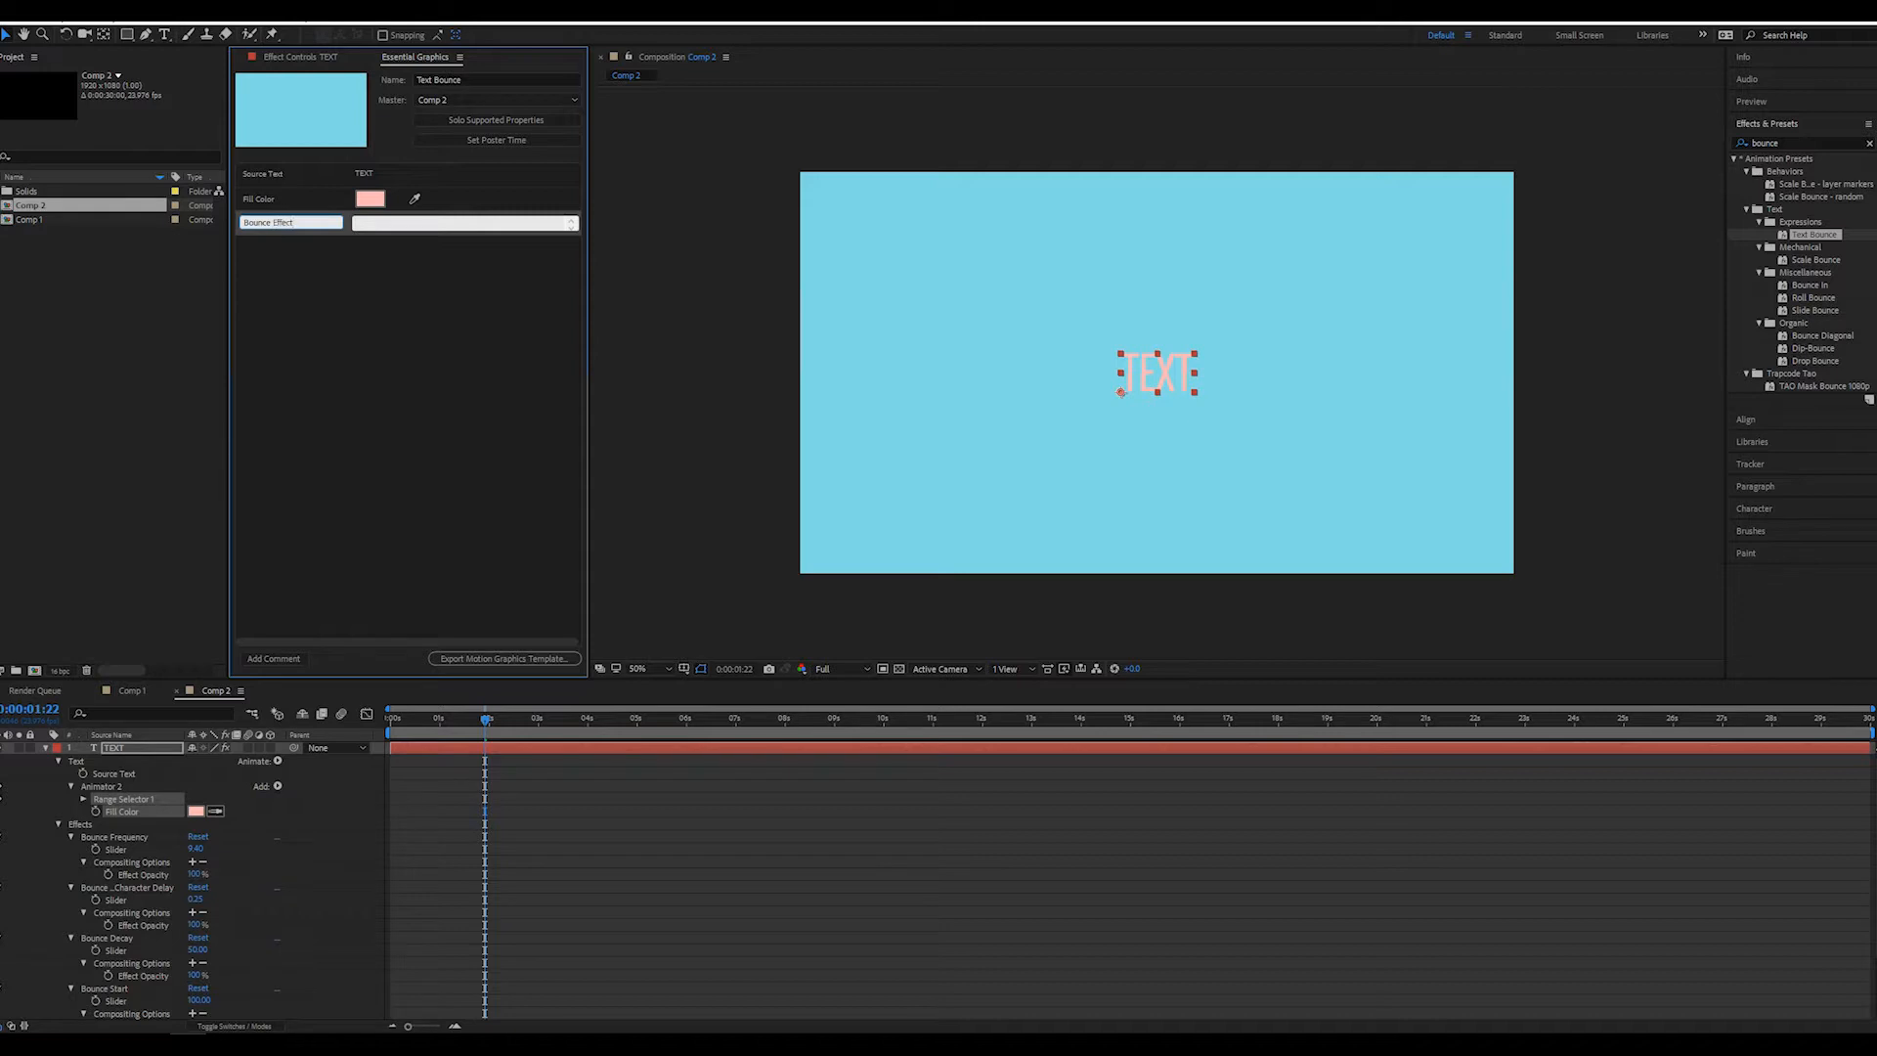
{"action": "left_click", "coordinate": [480, 391]}
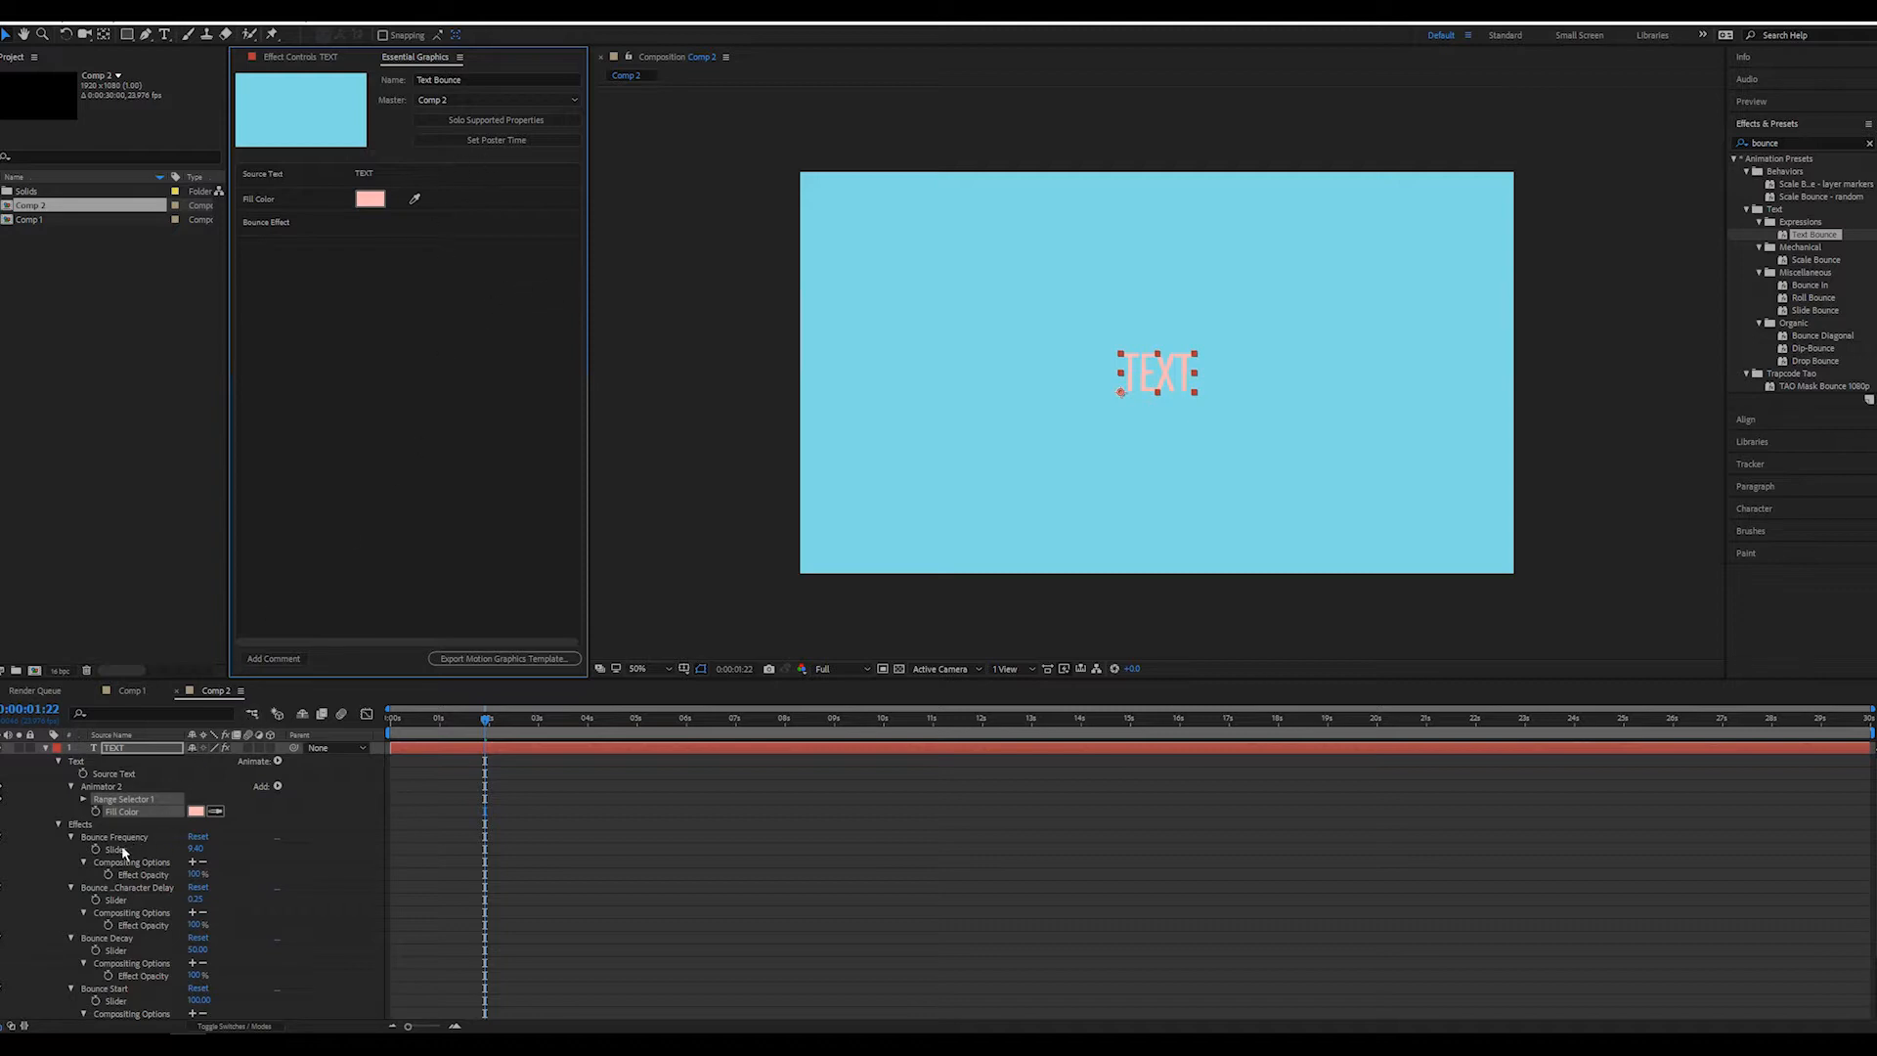
Add the Bounce Frequency slider to the template controls and name it "Bounce Frequency"
{"action": "left_click_drag", "start_coordinate": [121, 851], "coordinate": [363, 389]}
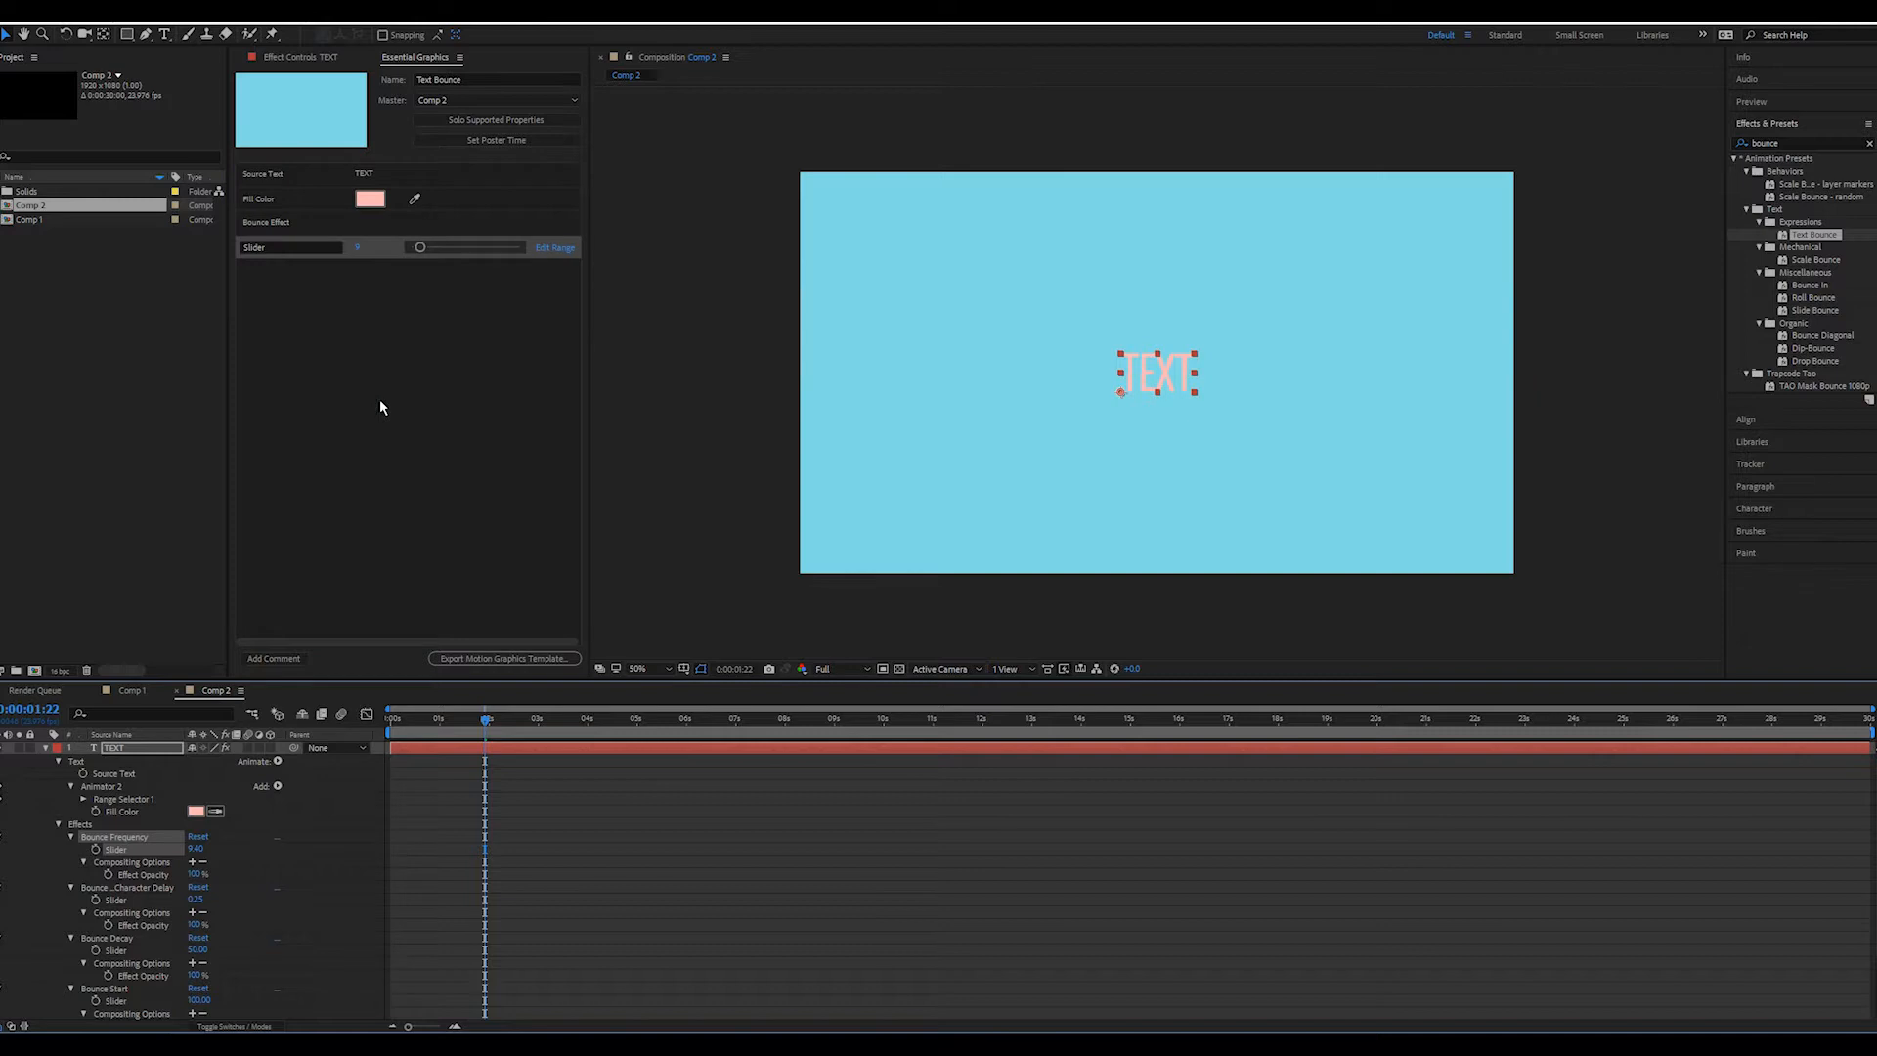
{"action": "left_click", "coordinate": [286, 247]}
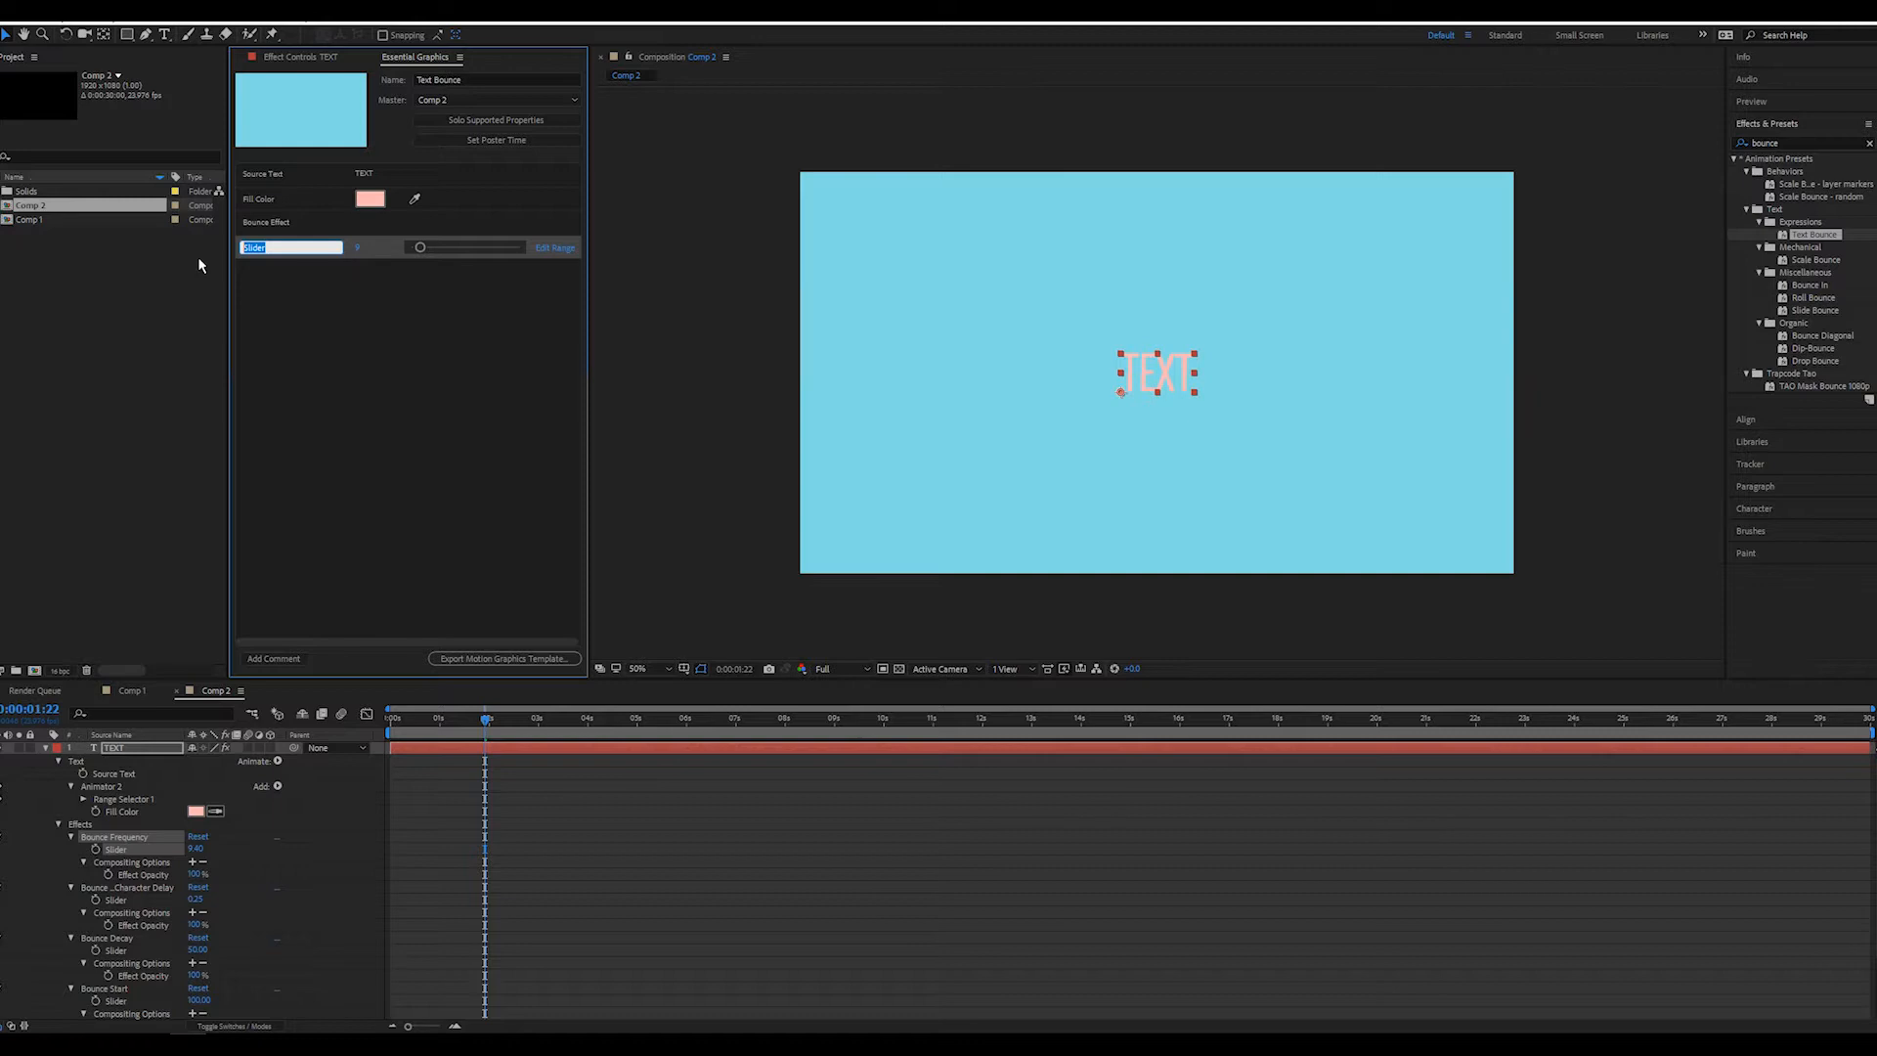
{"action": "type", "text": "Bounce Frequency"}
{"action": "key", "text": "Return"}
Add the three remaining bounce sliders to the template and name them Bounce Character Delay, Bounce Decay and Bounce Start
{"action": "left_click_drag", "start_coordinate": [117, 900], "coordinate": [338, 552]}
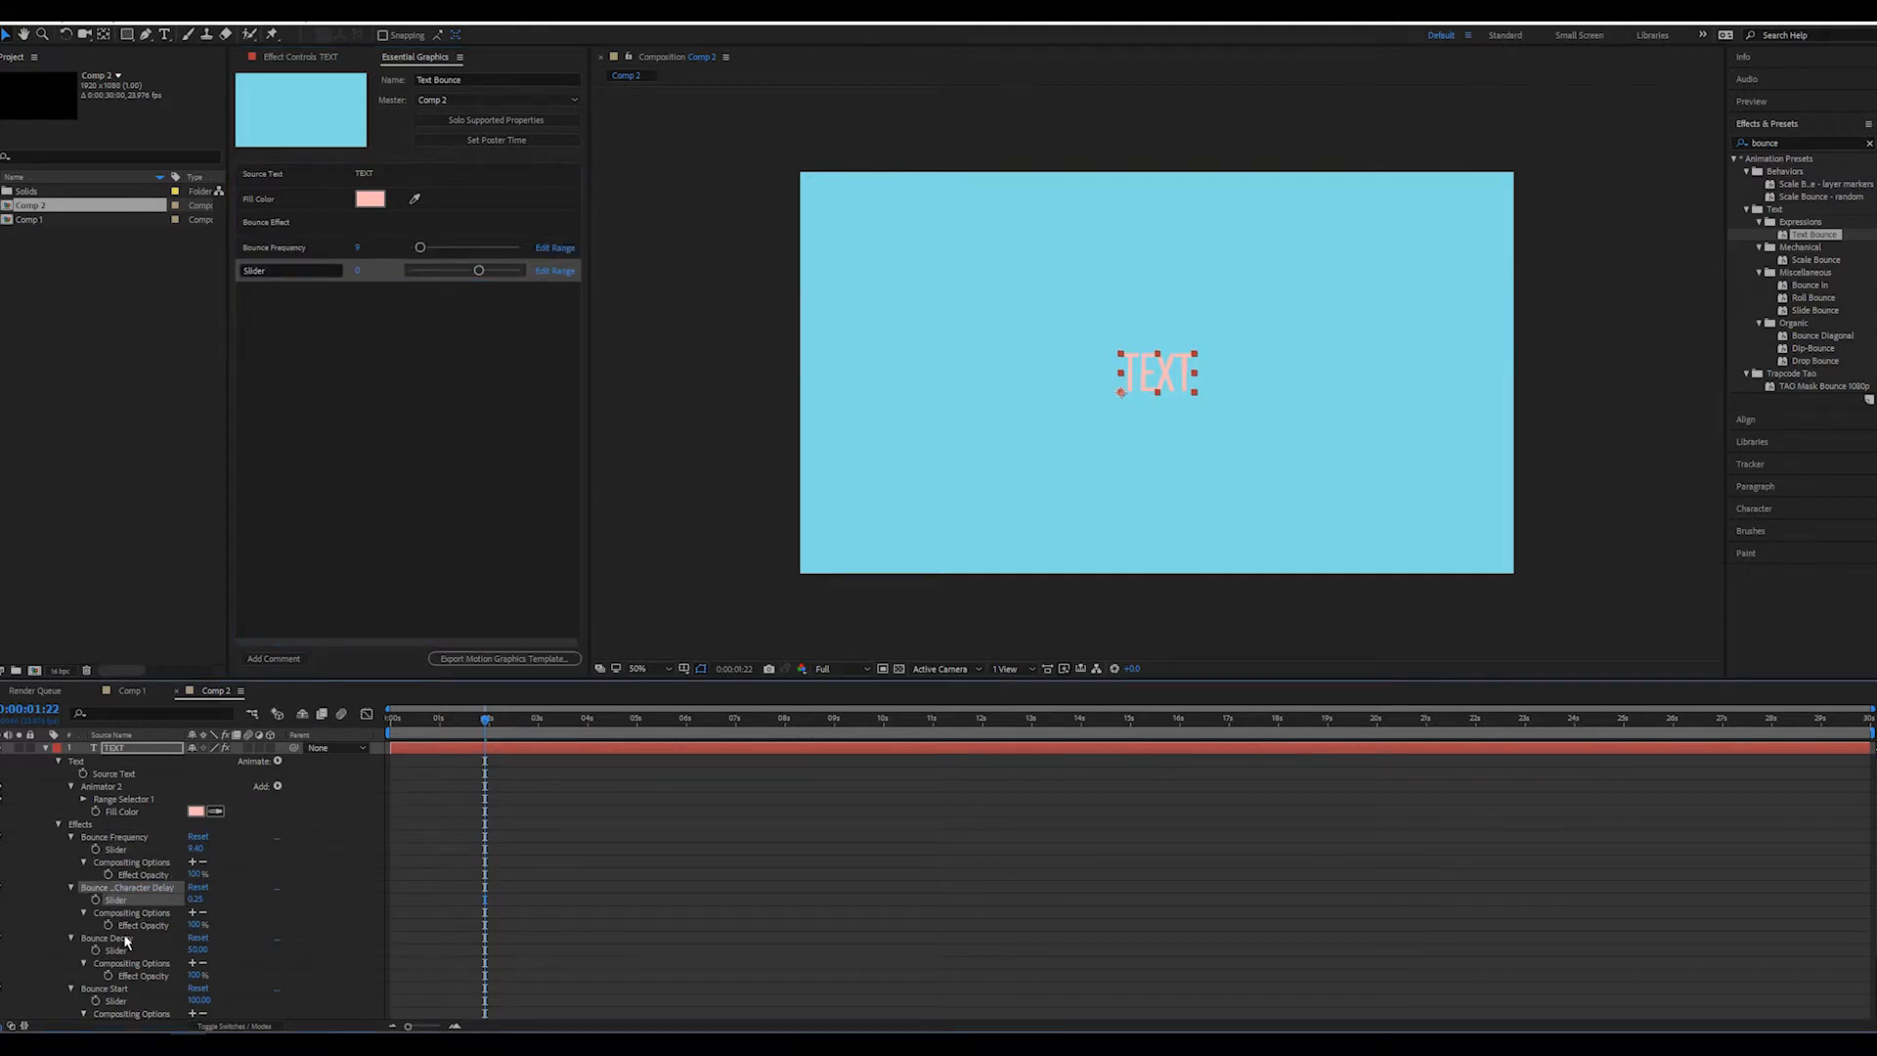
{"action": "left_click_drag", "start_coordinate": [116, 951], "coordinate": [369, 548]}
{"action": "left_click_drag", "start_coordinate": [115, 1004], "coordinate": [489, 423]}
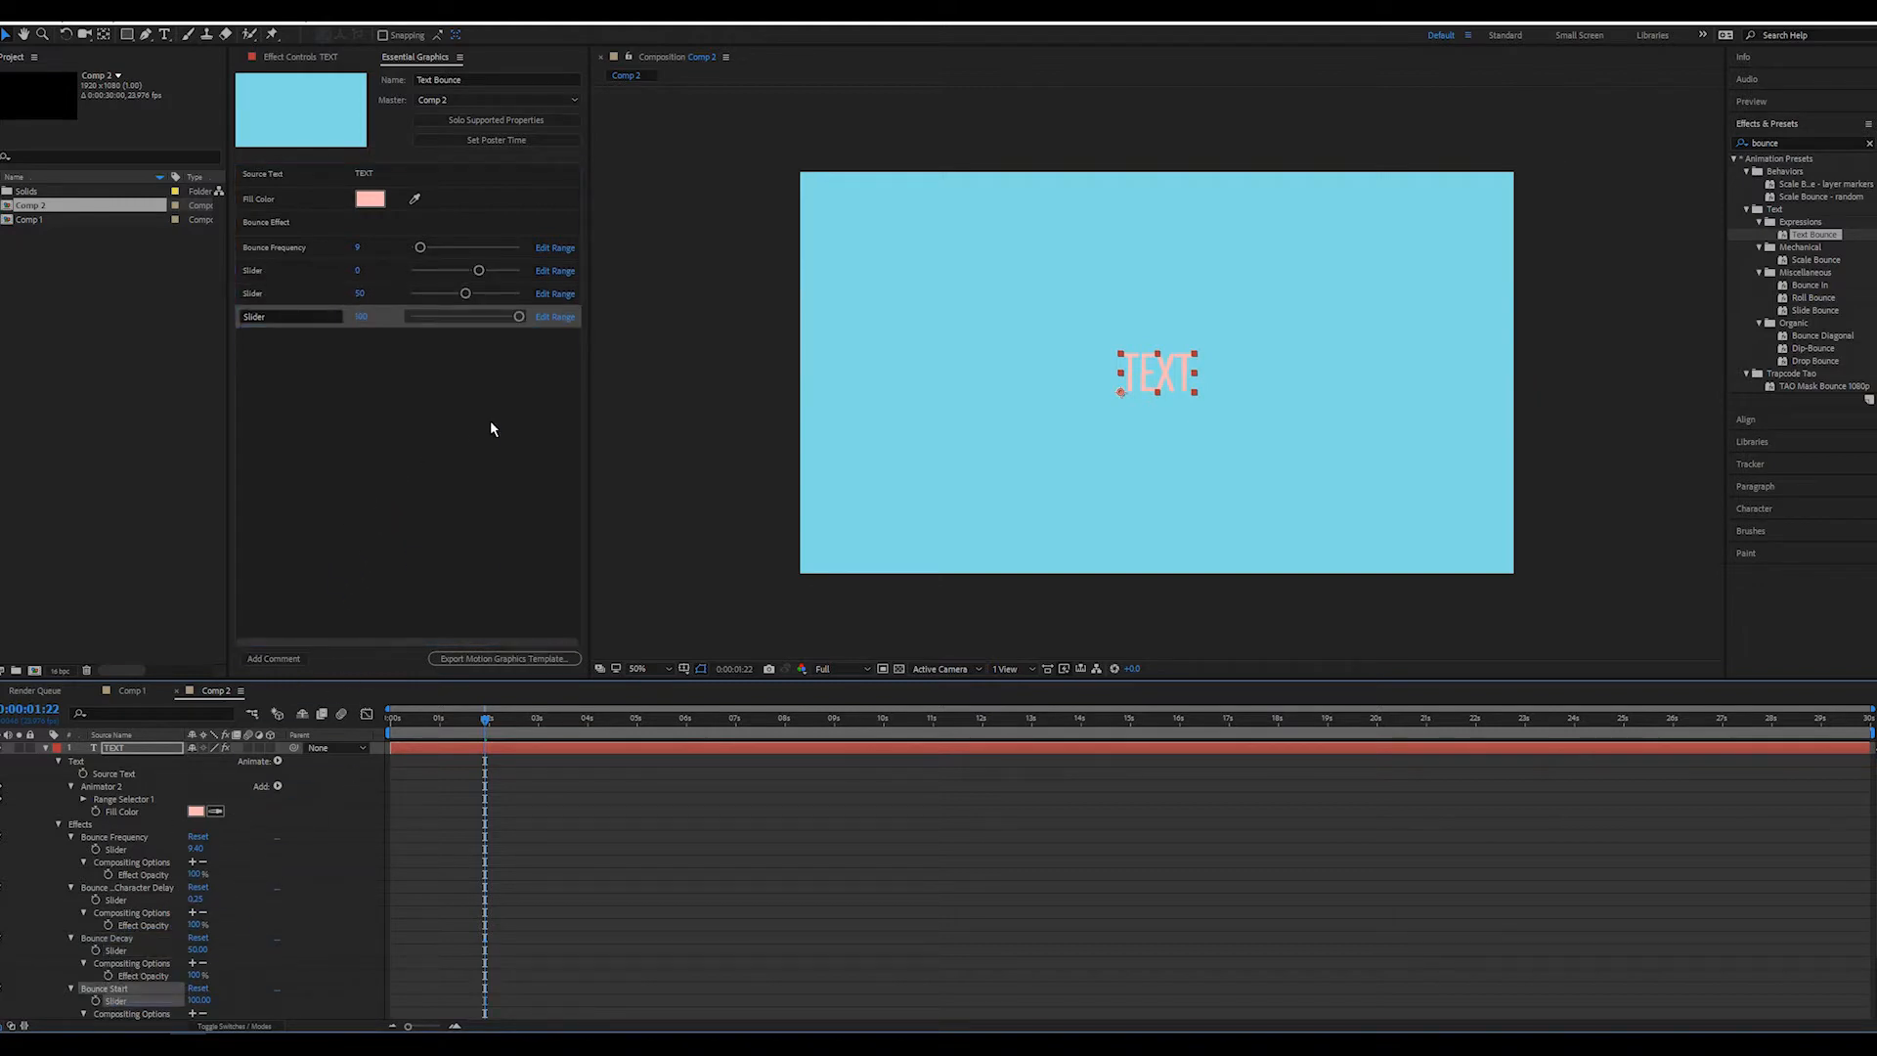
{"action": "left_click", "coordinate": [279, 271]}
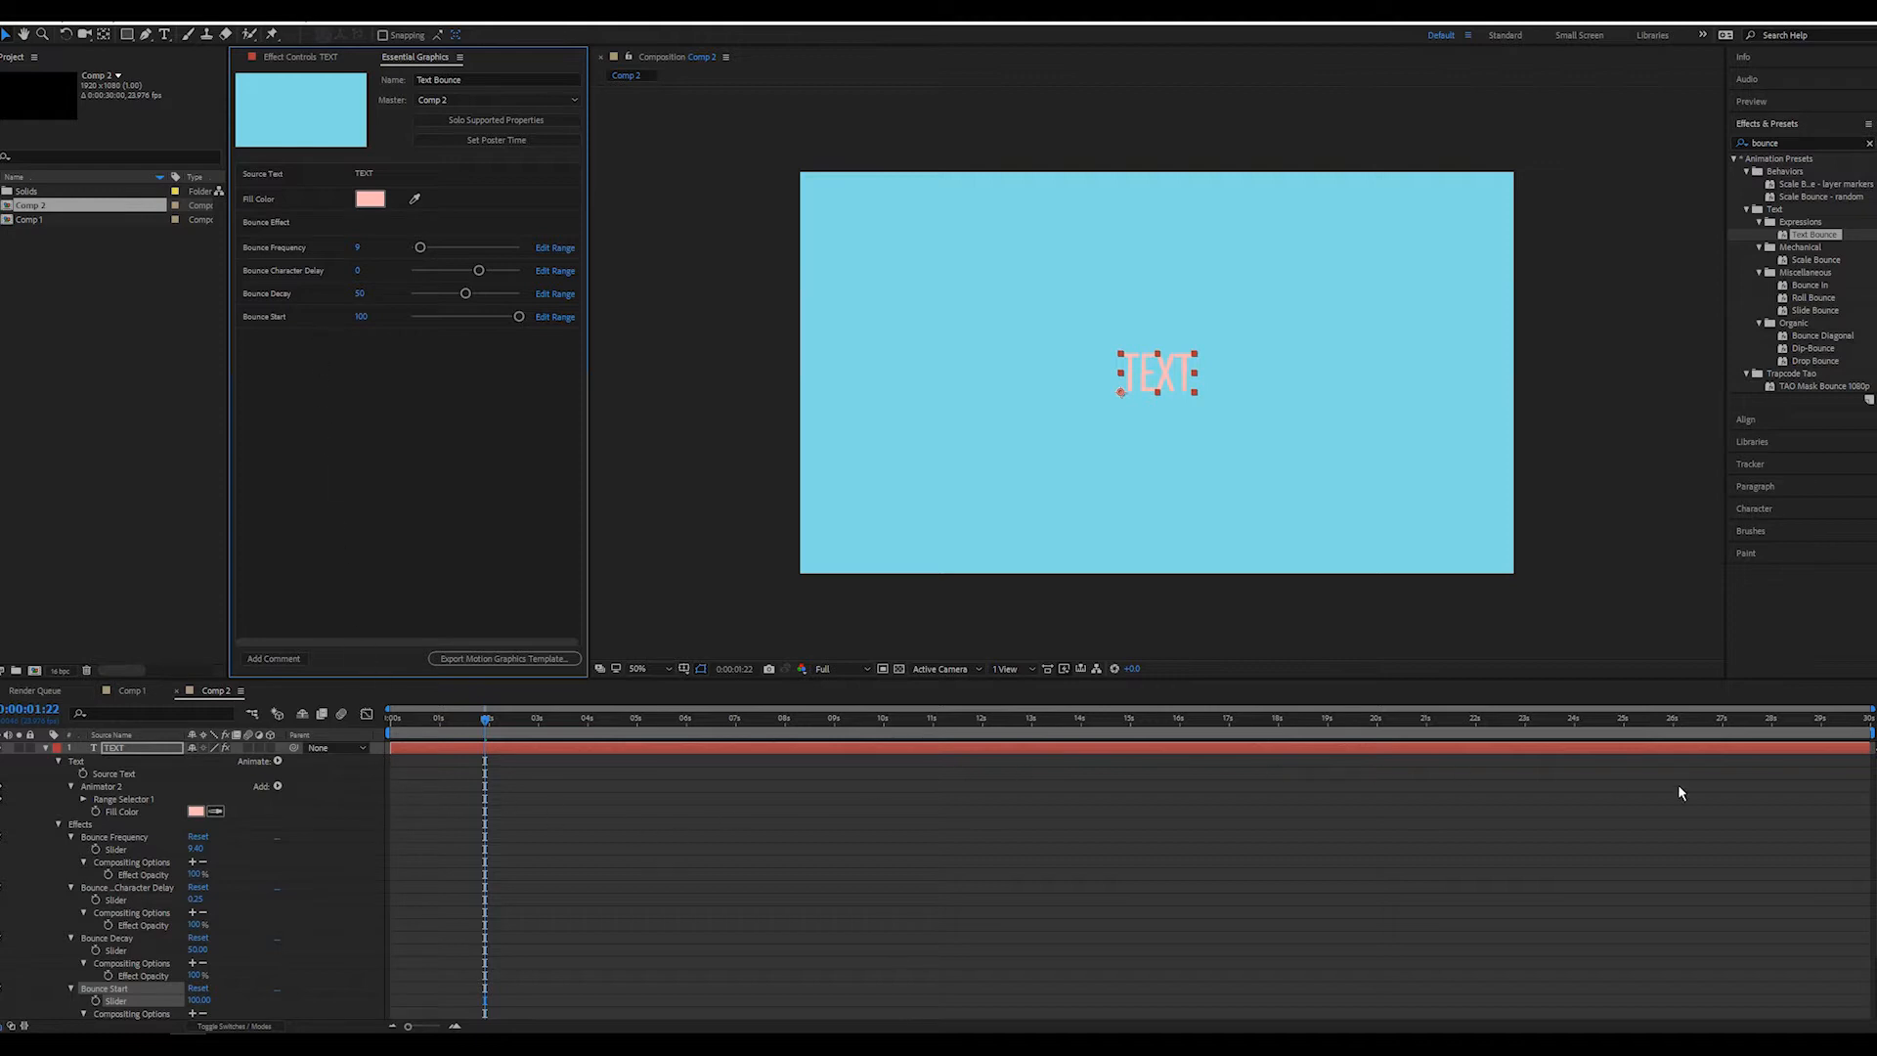
Start exporting the motion graphics template and save the project as Untitled Project.aep in the AE folder
{"action": "left_click_drag", "start_coordinate": [1874, 824], "coordinate": [1875, 884]}
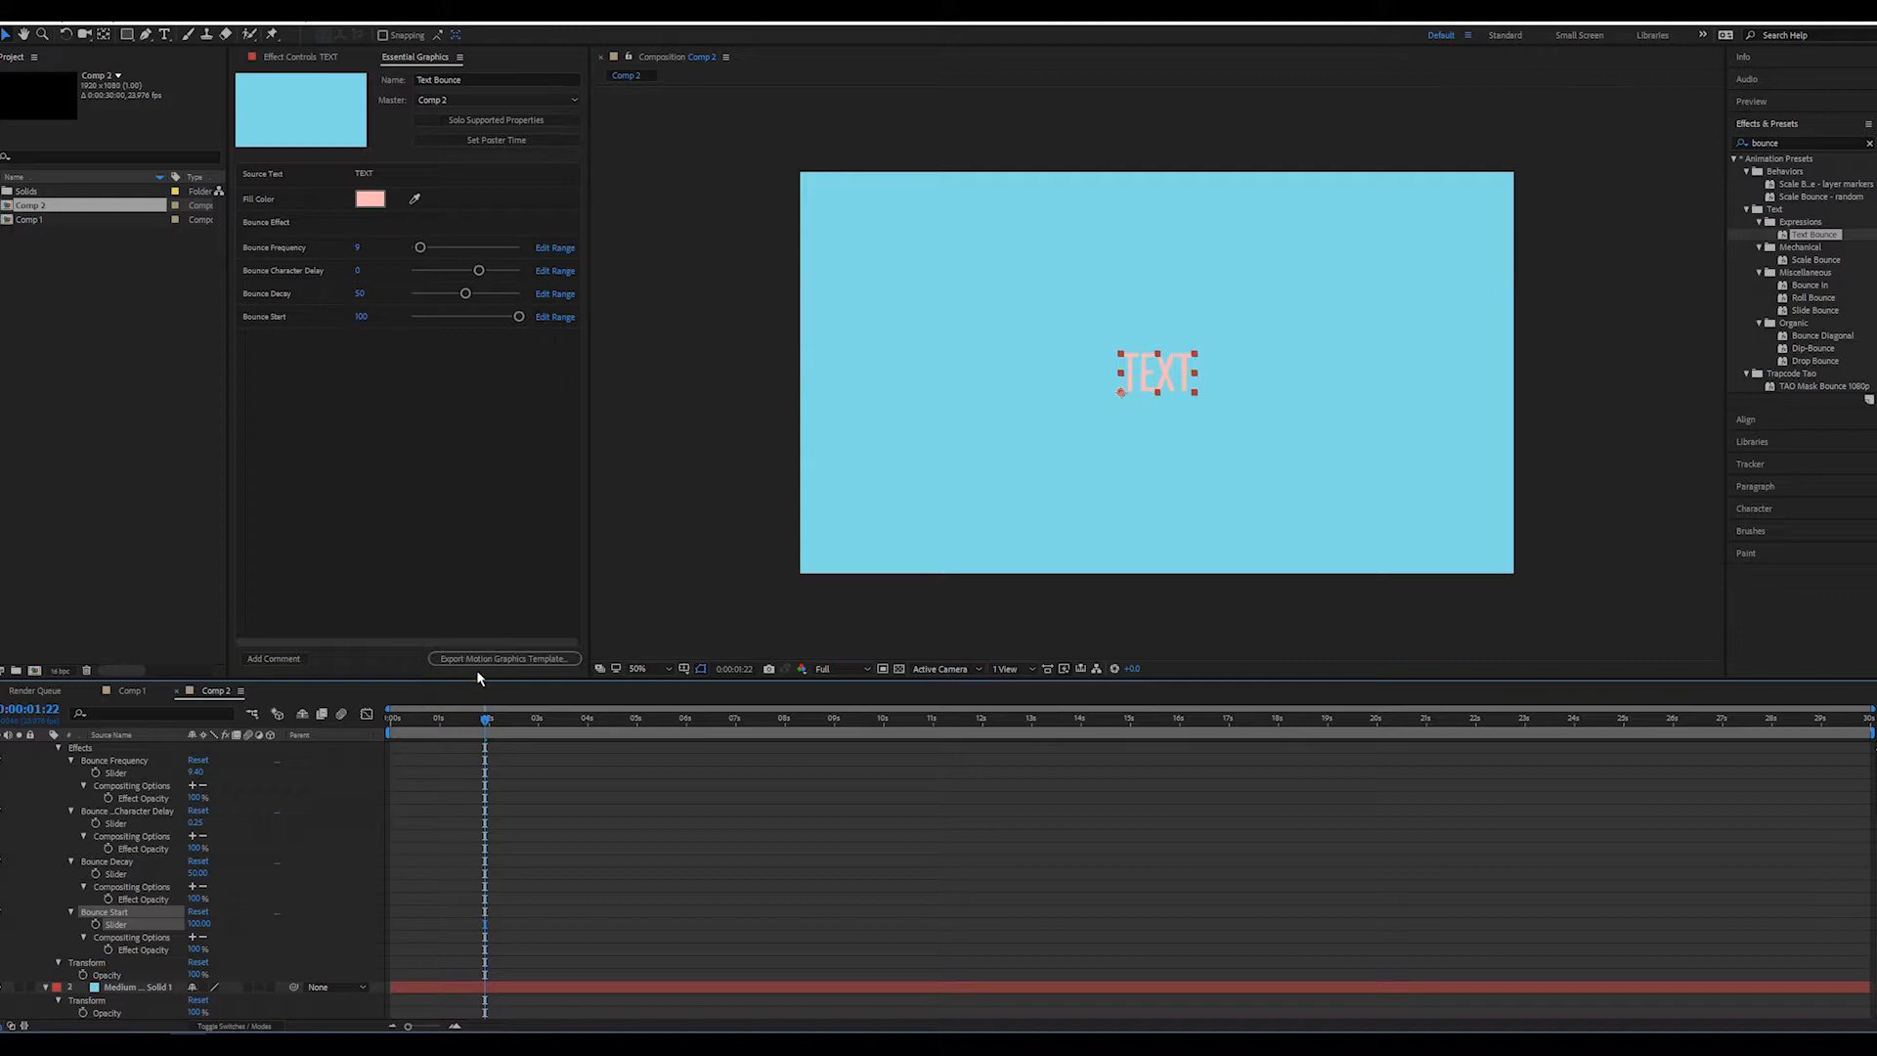
{"action": "left_click", "coordinate": [516, 659]}
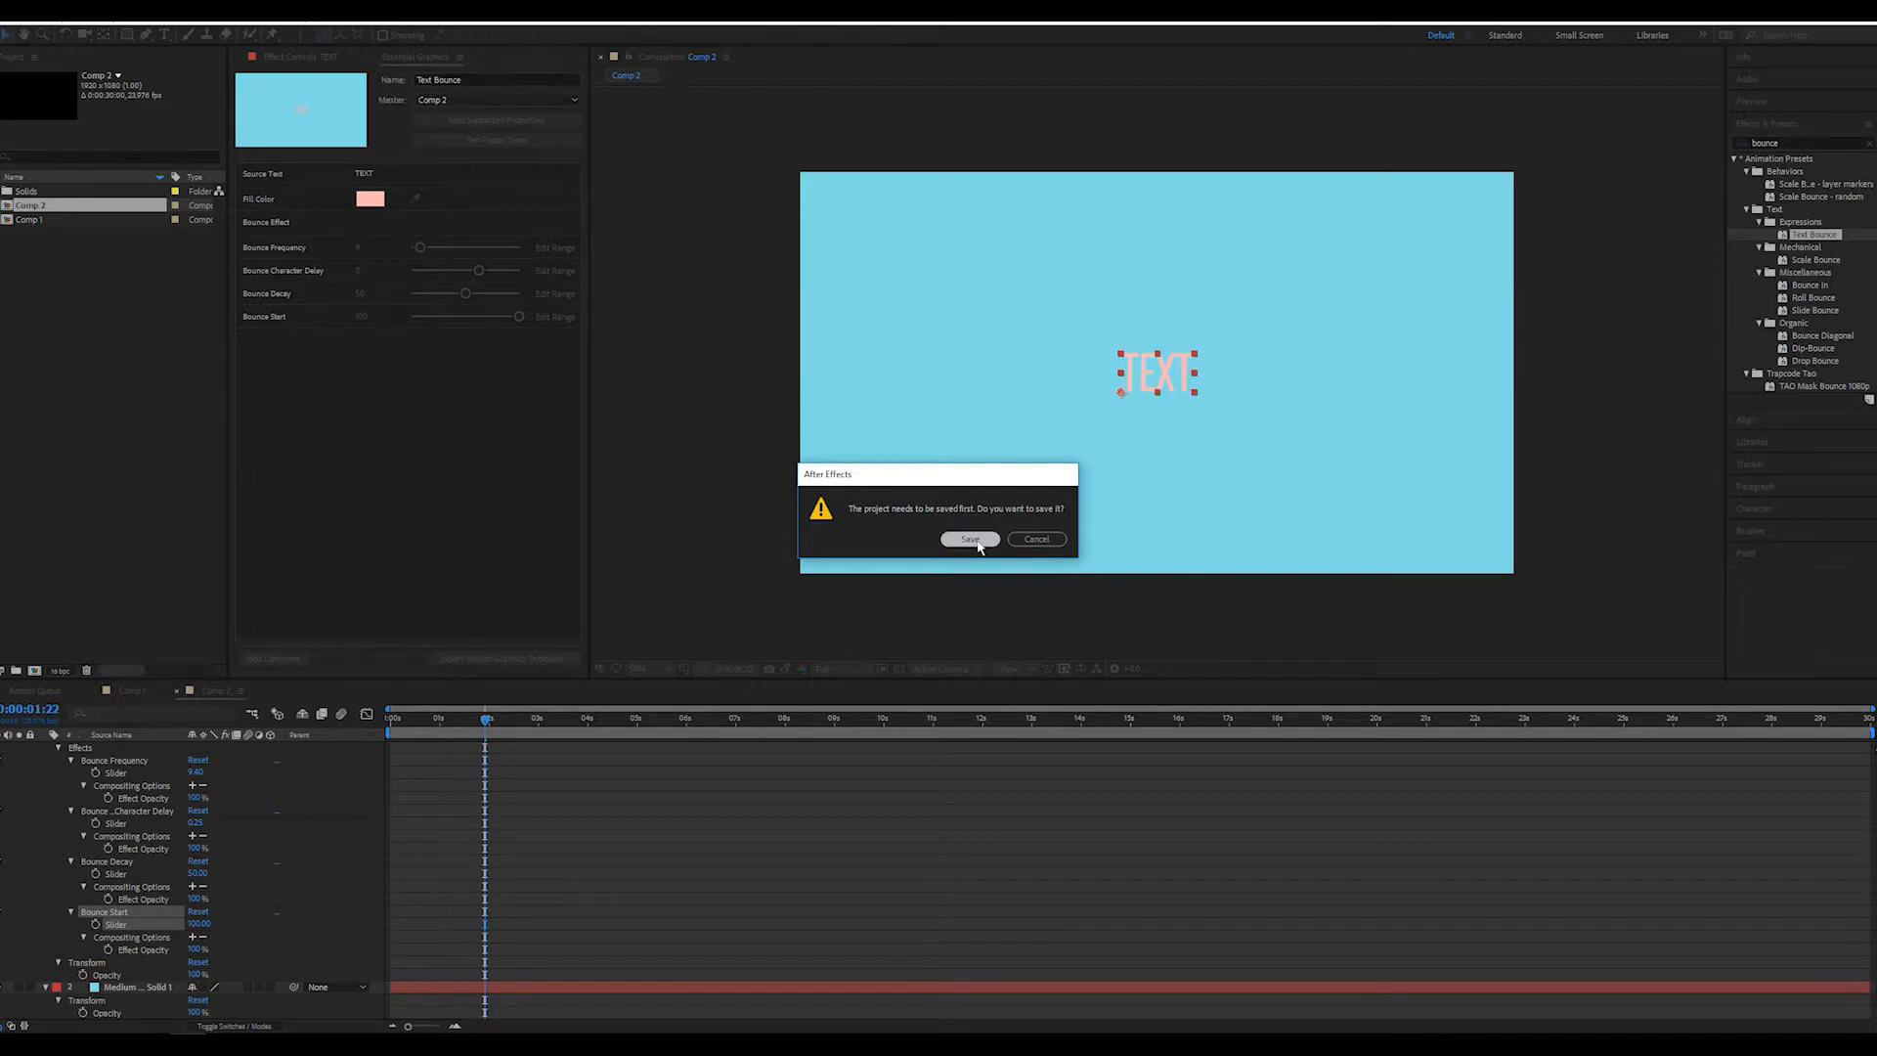
{"action": "left_click", "coordinate": [971, 540]}
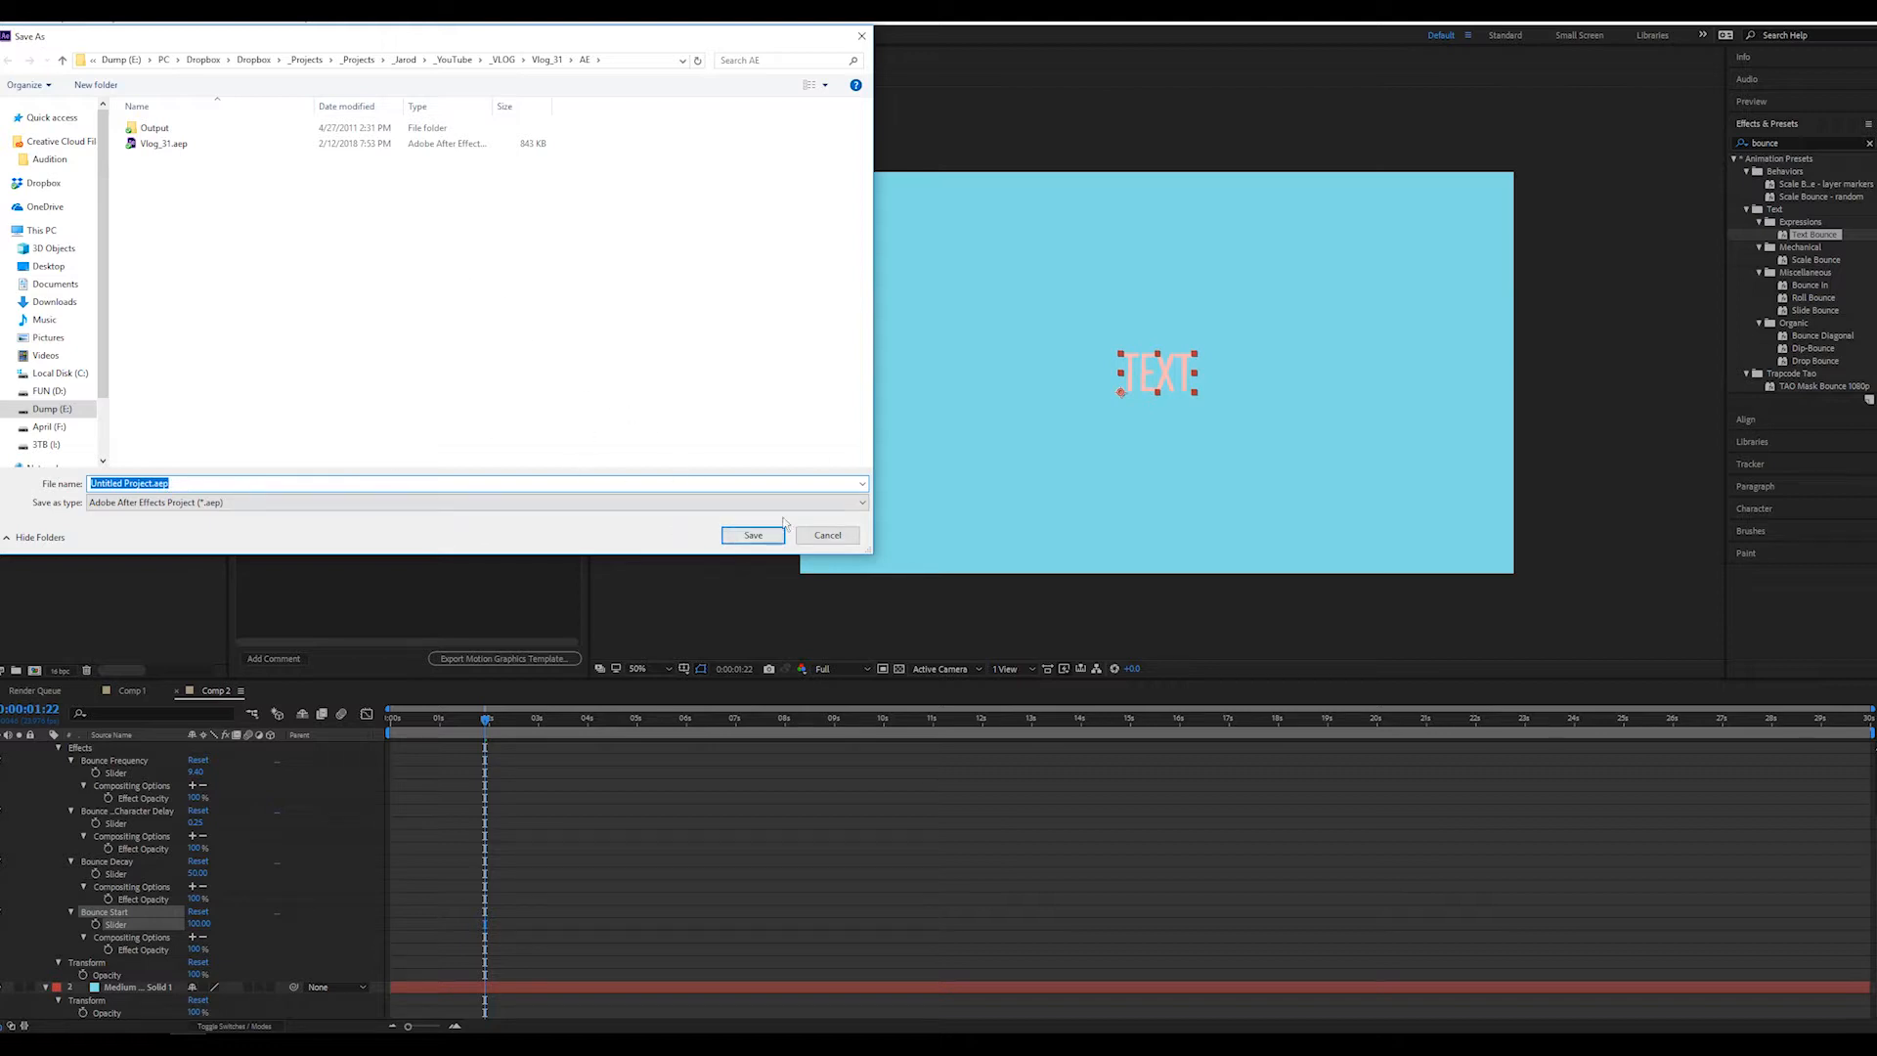
{"action": "left_click", "coordinate": [753, 536]}
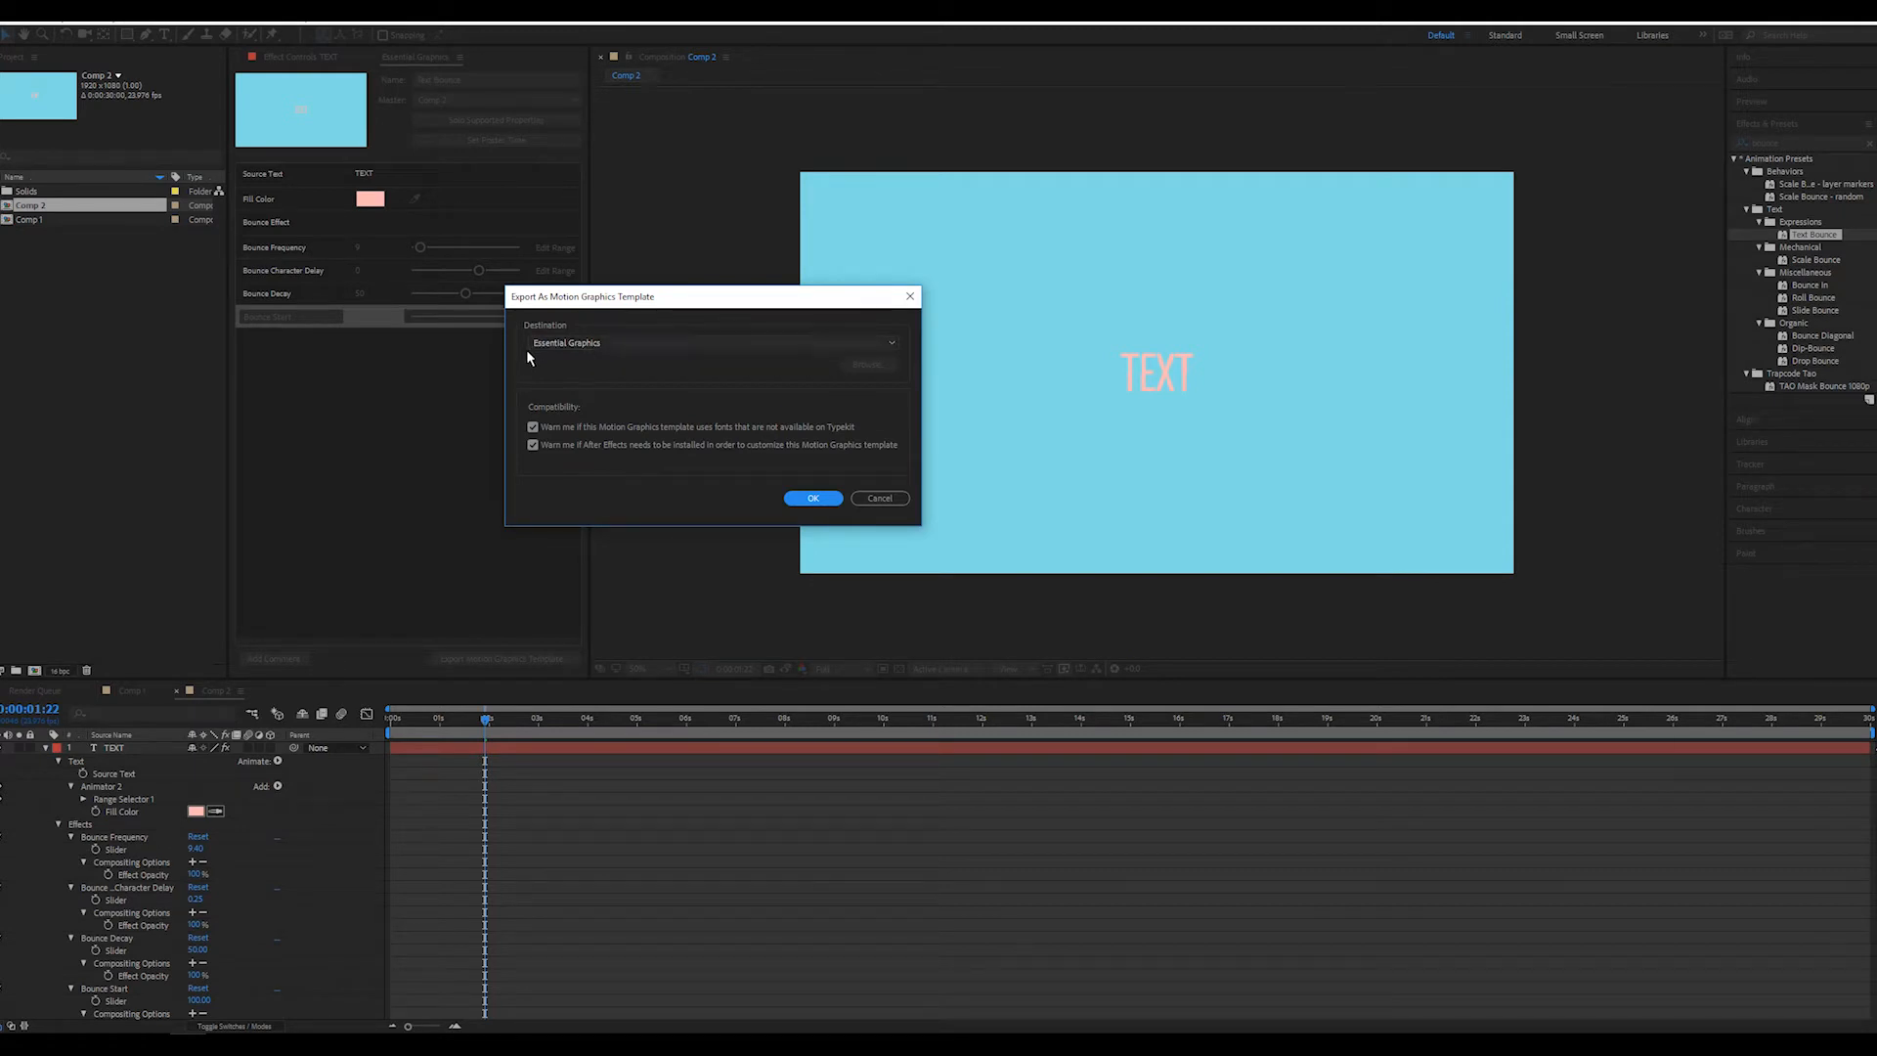
Export the template to the Essential Graphics destination, keeping both compatibility warnings on and accepting the CINEMA 4D renderer limitation
{"action": "left_click", "coordinate": [702, 340]}
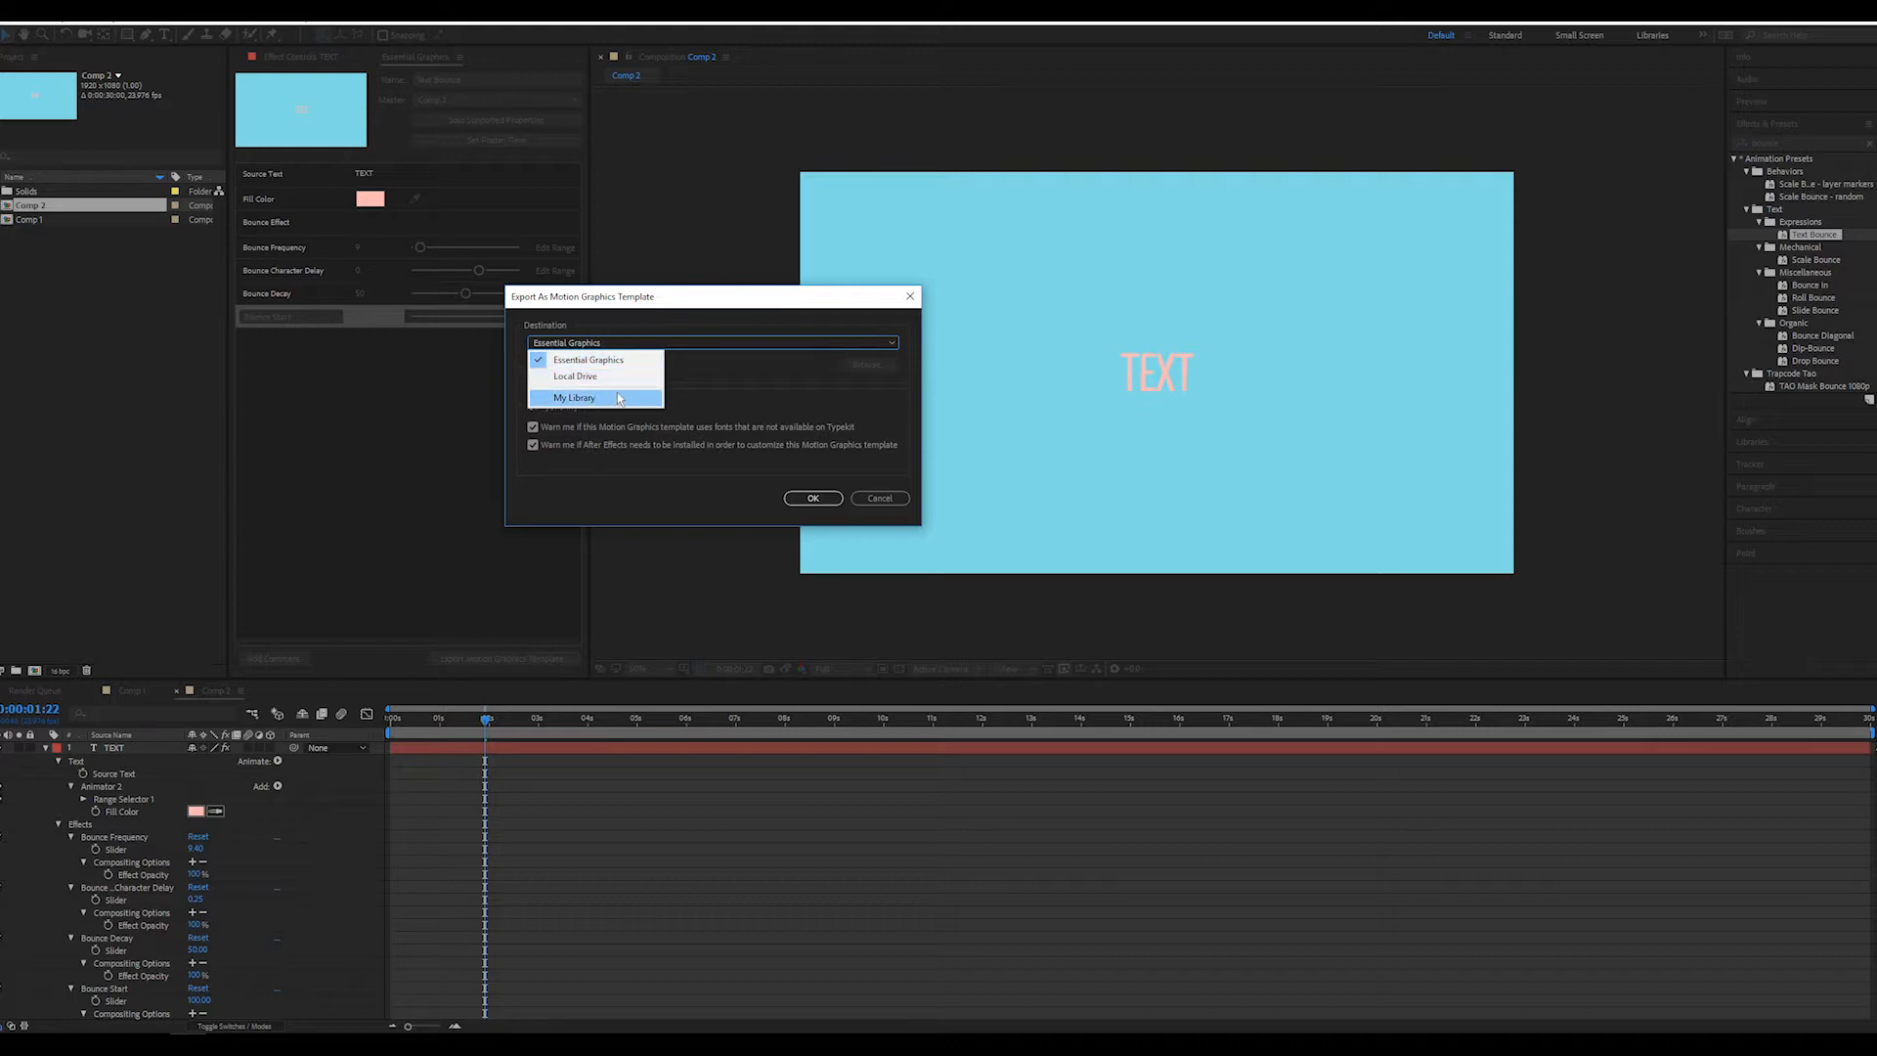
{"action": "left_click", "coordinate": [736, 369]}
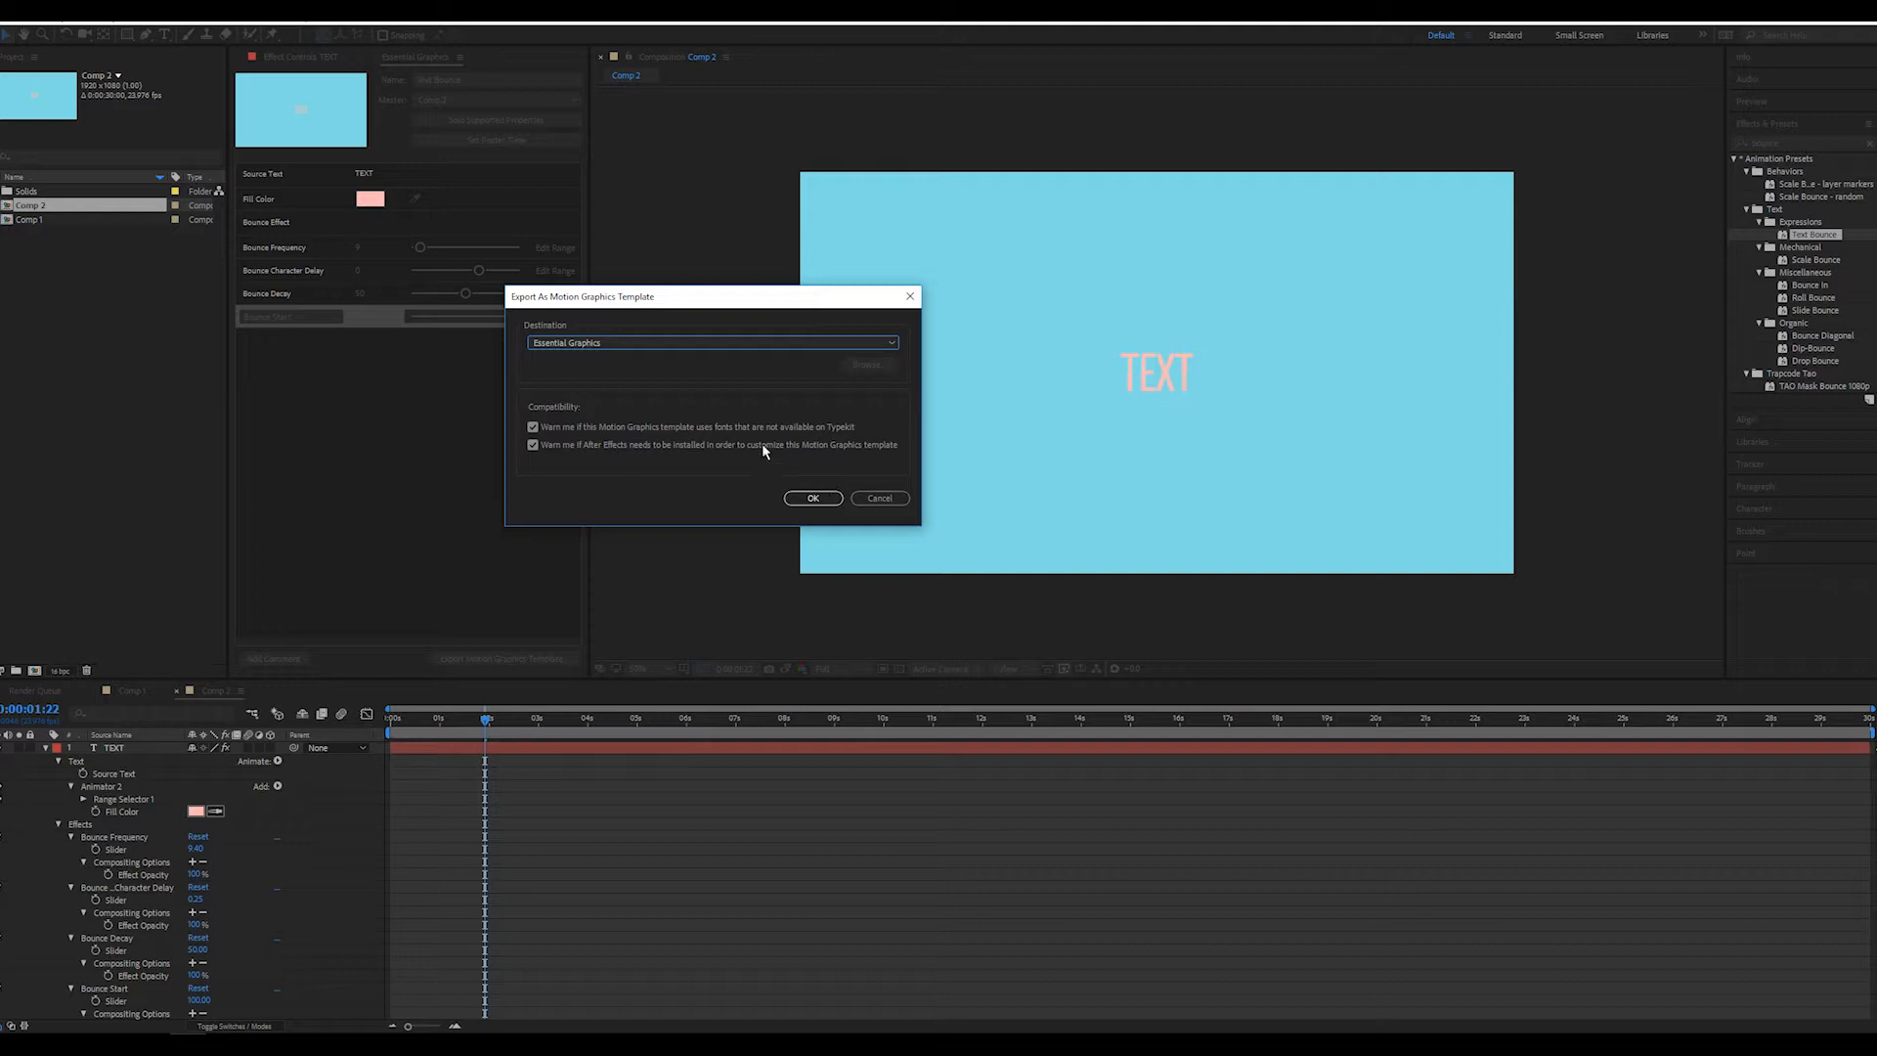
{"action": "left_click", "coordinate": [808, 501]}
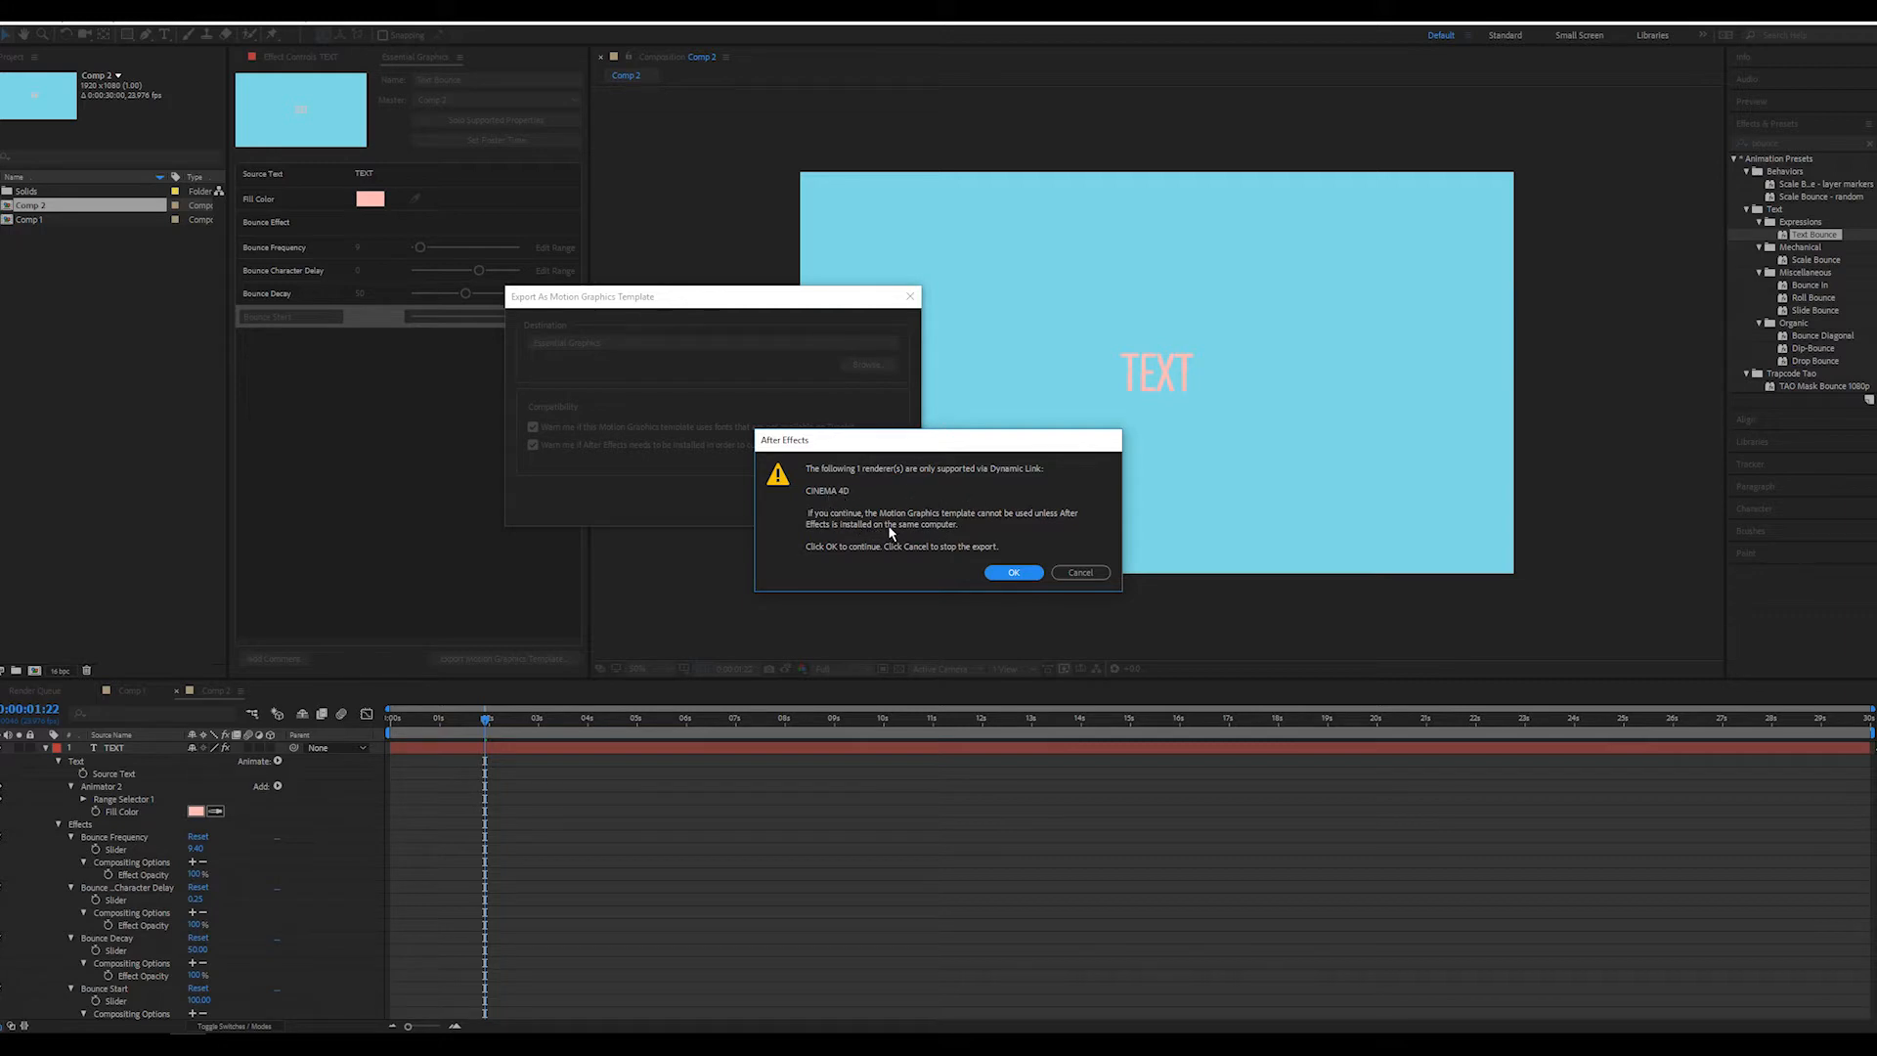
{"action": "left_click", "coordinate": [1014, 573]}
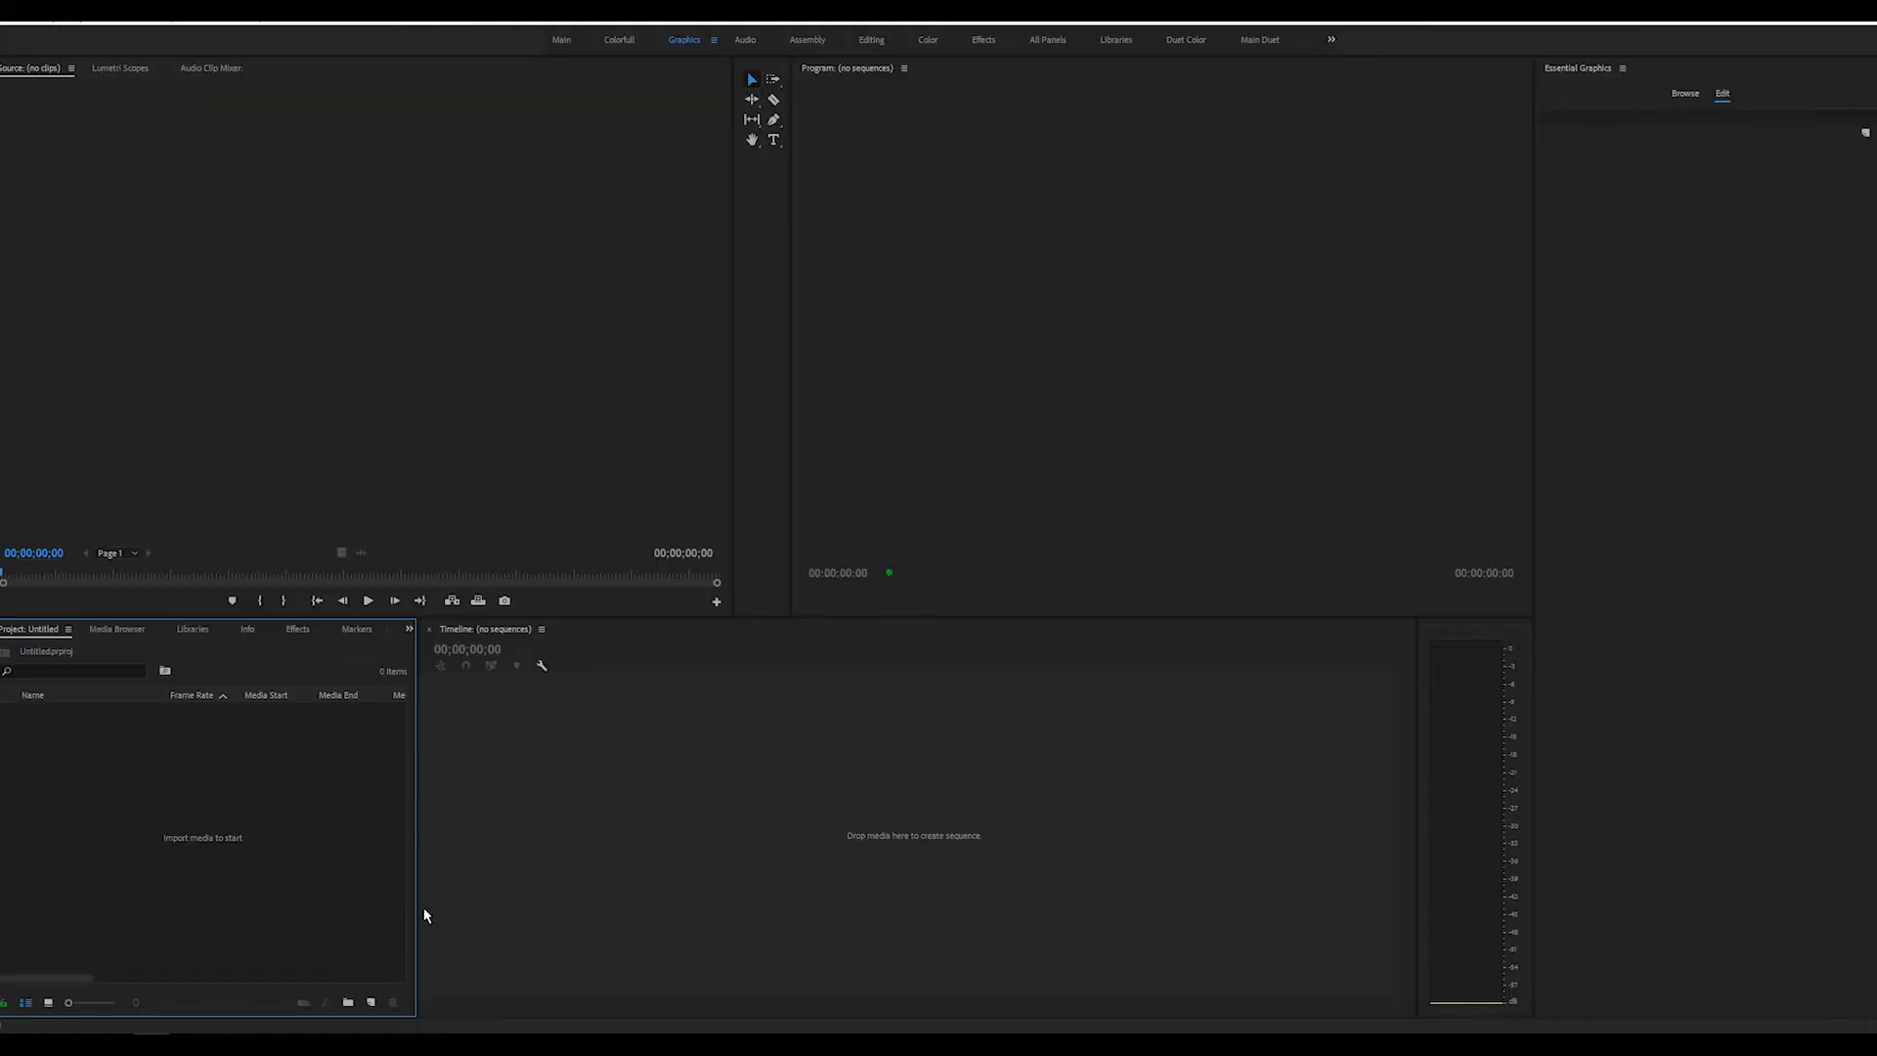
Switch to Premiere Pro and create a sequence named Sequence 02 with the ARRI 1080p 23.976 preset
{"action": "left_click", "coordinate": [370, 1002]}
{"action": "left_click", "coordinate": [432, 821]}
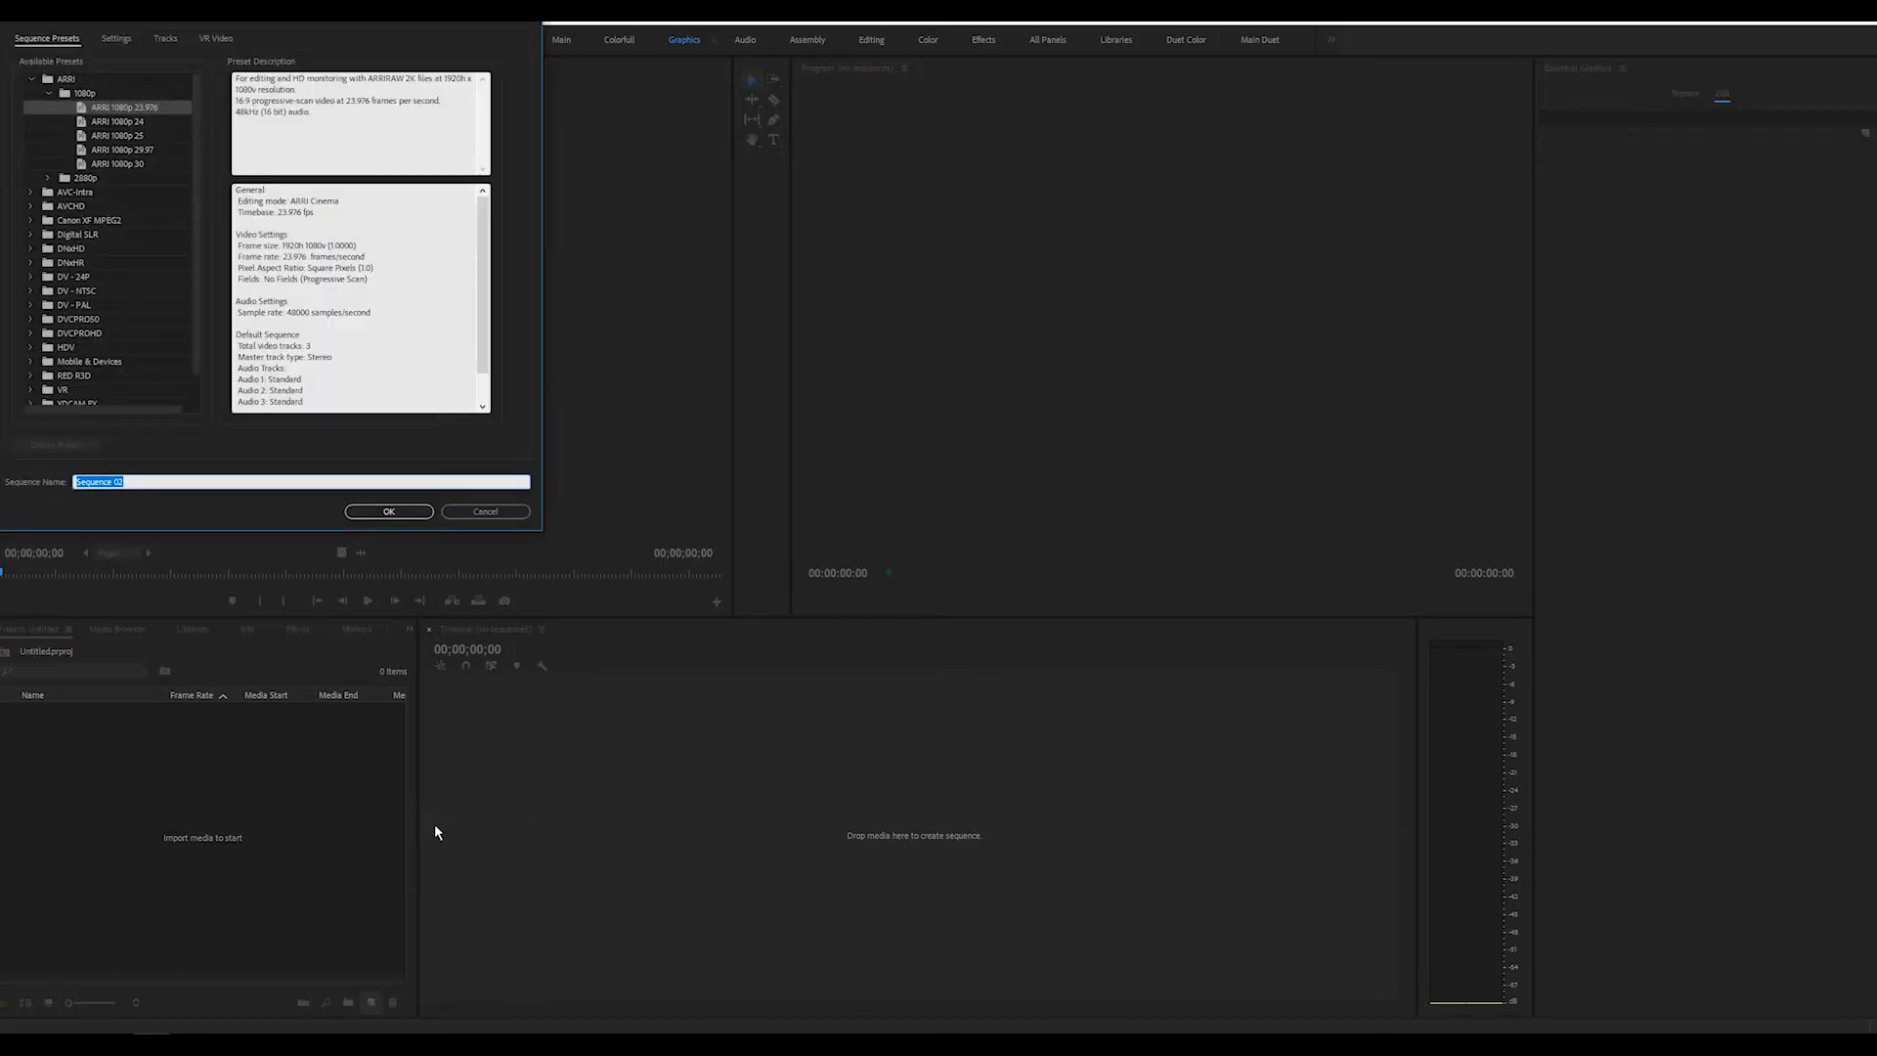
{"action": "key", "text": "Return"}
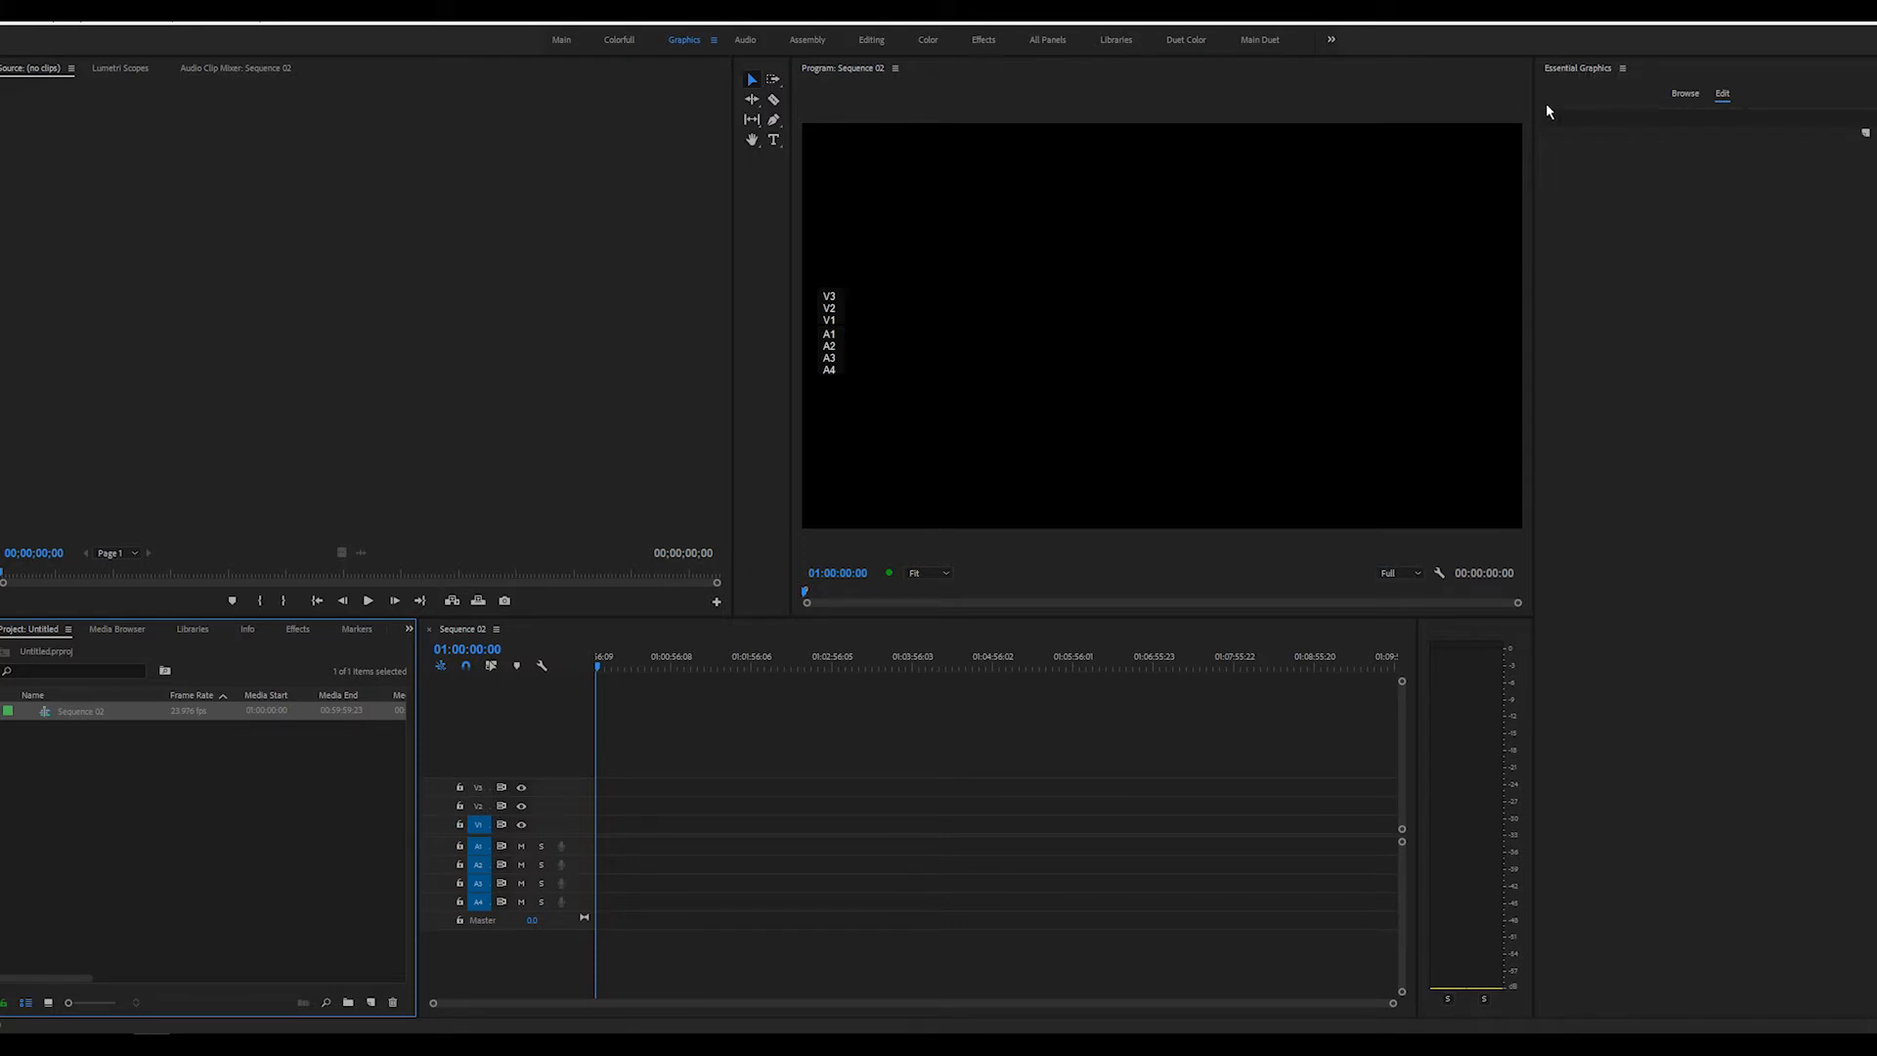
Place the Text Bounce template from Essential Graphics at the start of track V1 and preview its animation
{"action": "left_click", "coordinate": [225, 25]}
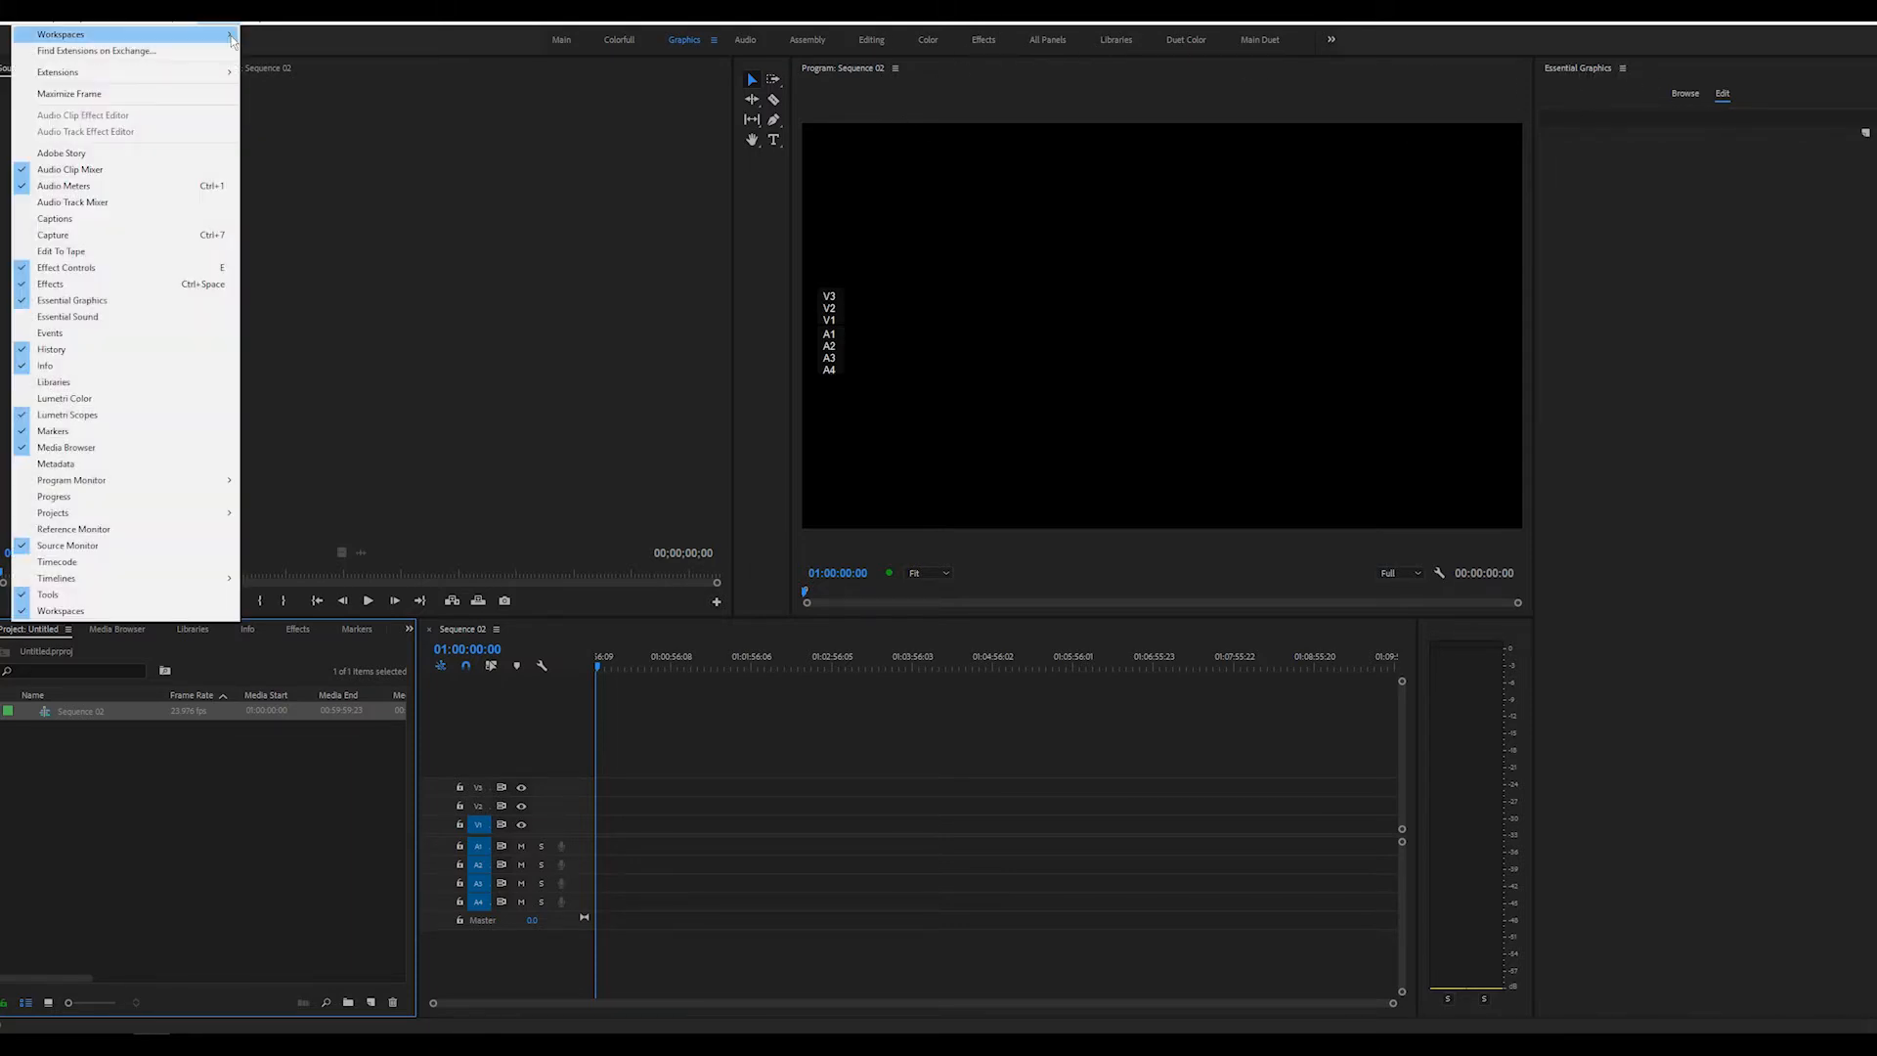
{"action": "left_click", "coordinate": [1705, 164]}
{"action": "left_click", "coordinate": [1685, 94]}
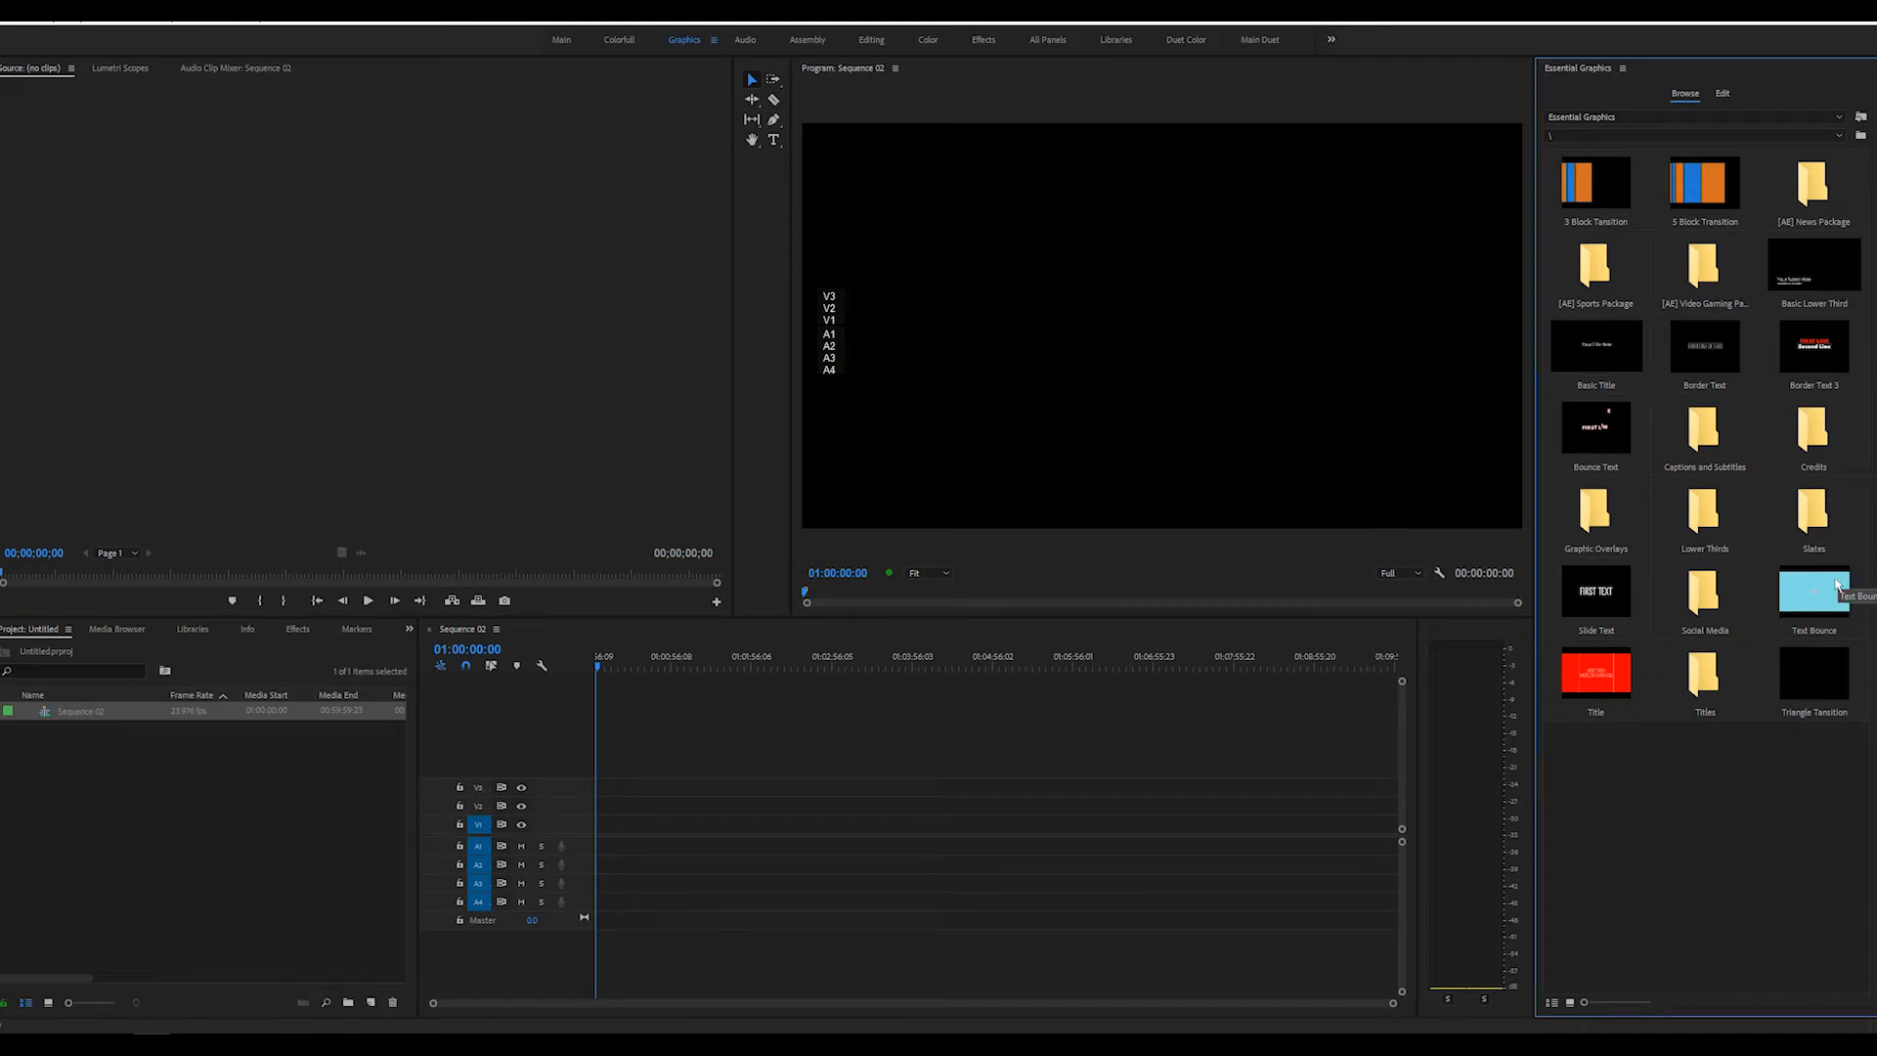
{"action": "left_click_drag", "start_coordinate": [1807, 606], "coordinate": [613, 824]}
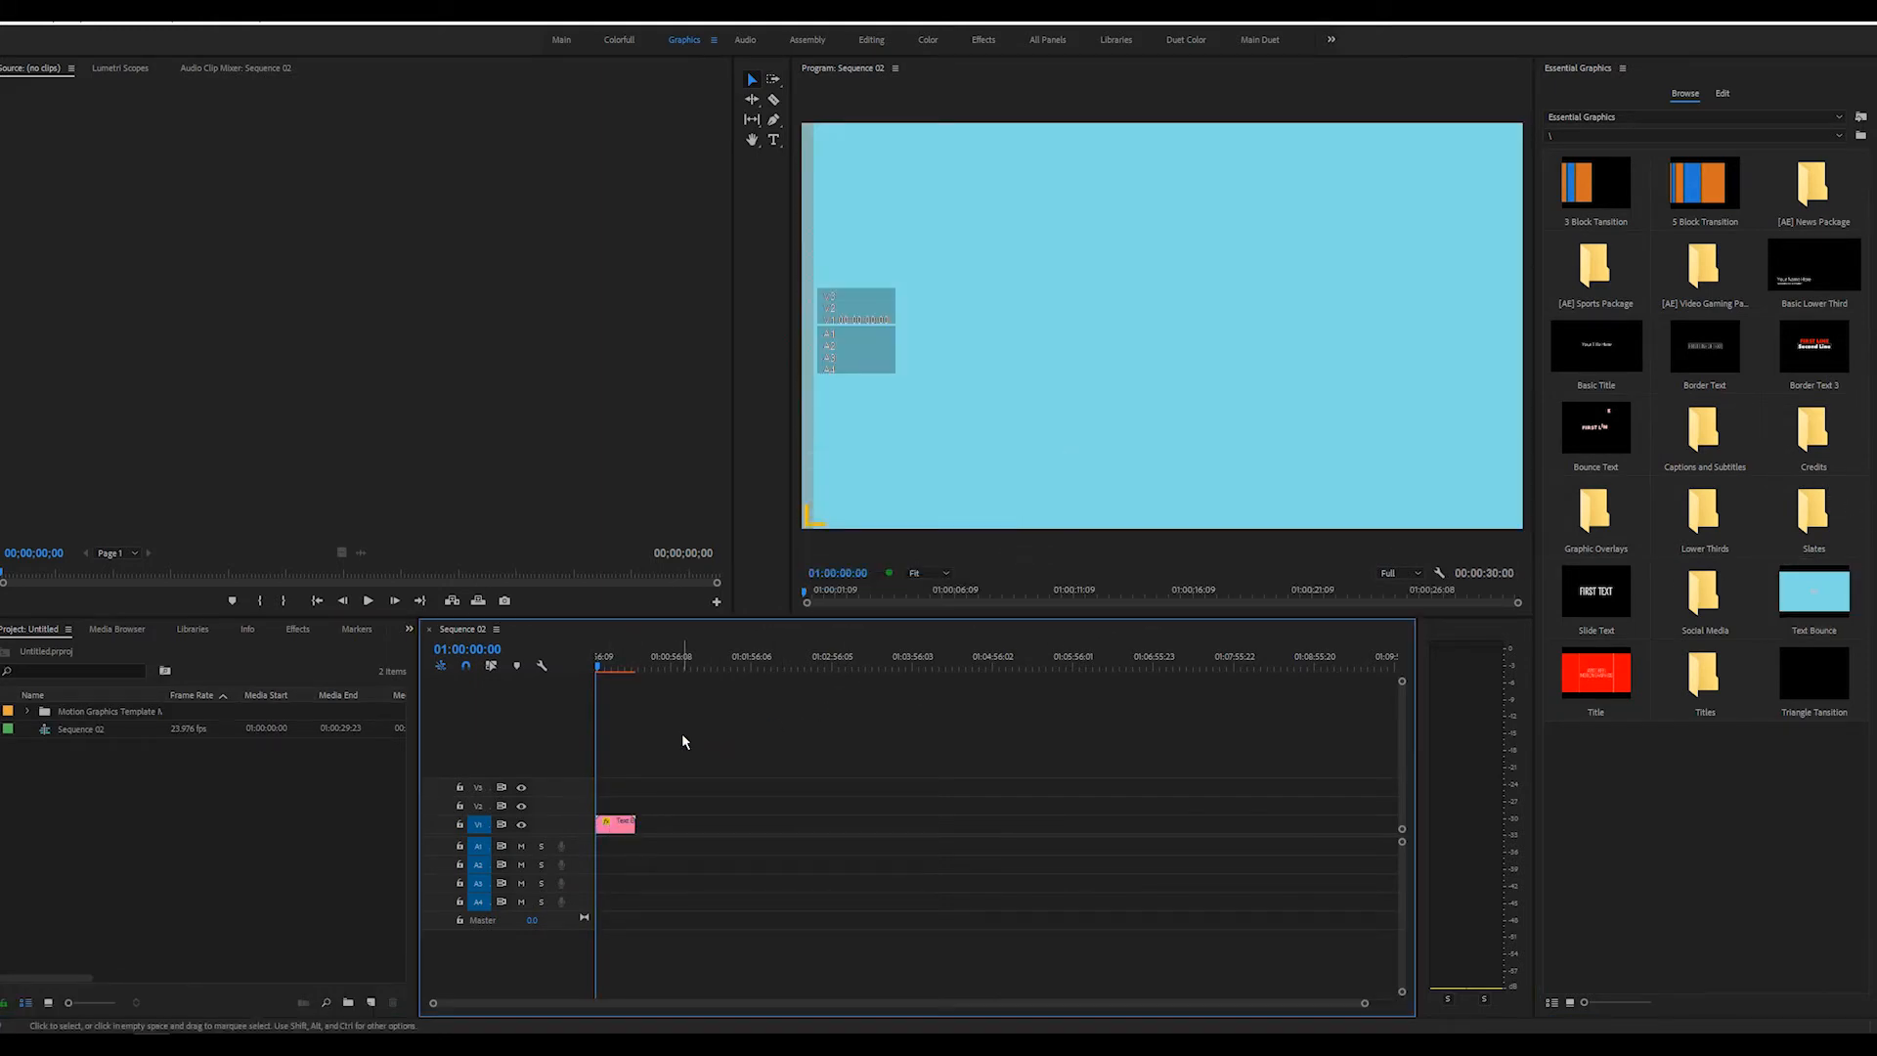
{"action": "key", "text": "space"}
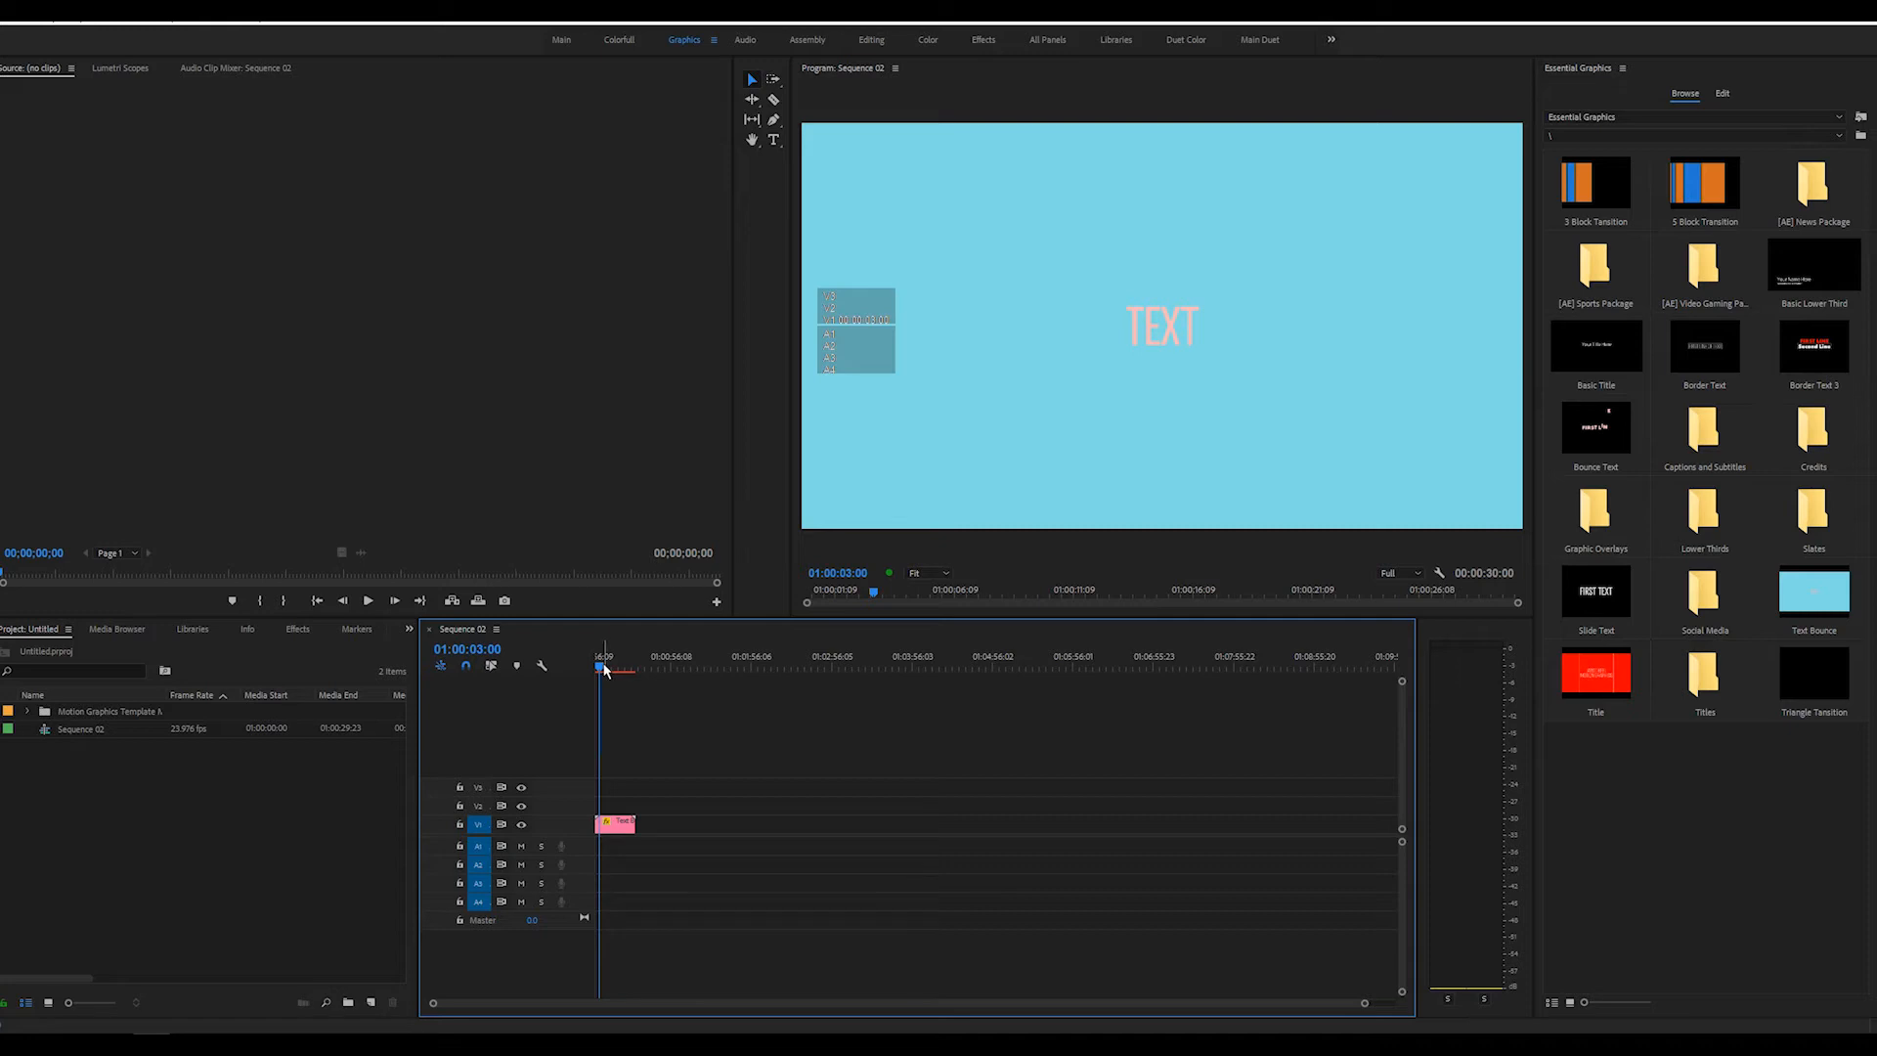
{"action": "left_click_drag", "start_coordinate": [609, 669], "coordinate": [583, 666]}
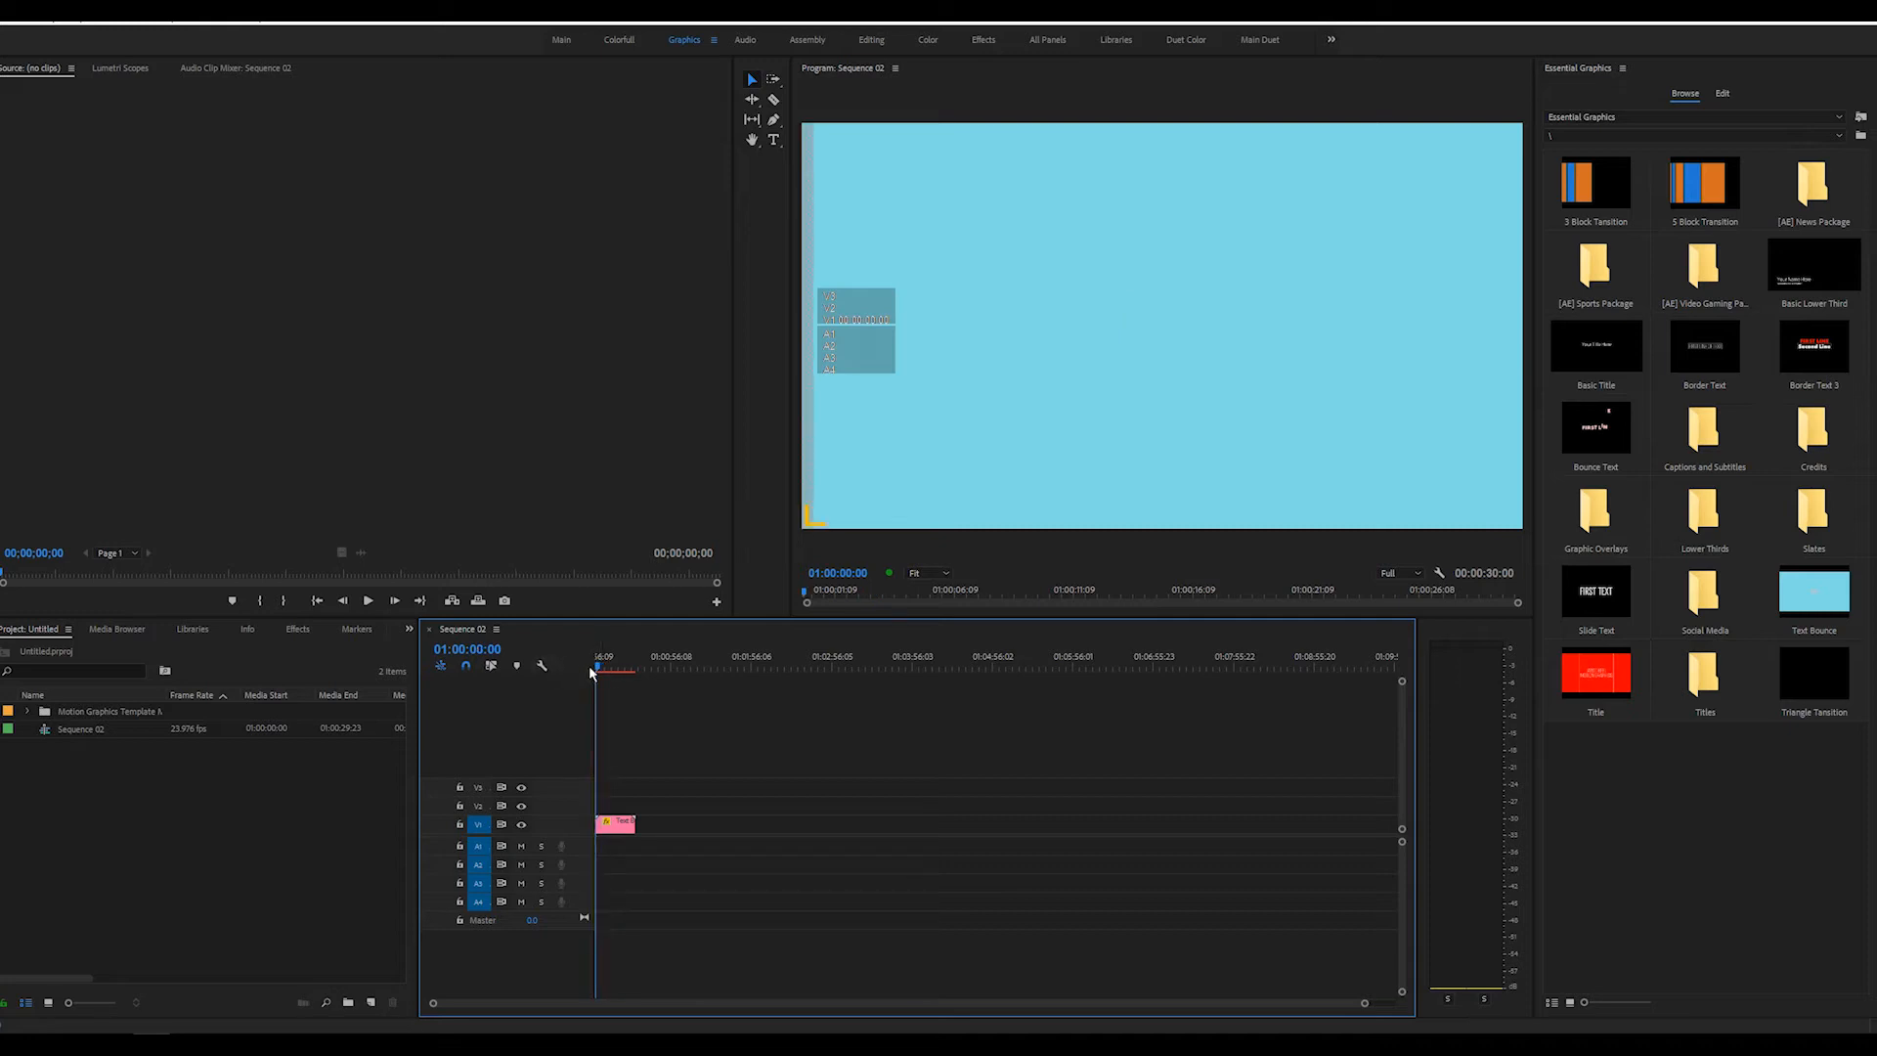
Set the Text Bounce clip's source text to ASDFSDF and its fill color to dark red
{"action": "key", "text": "space"}
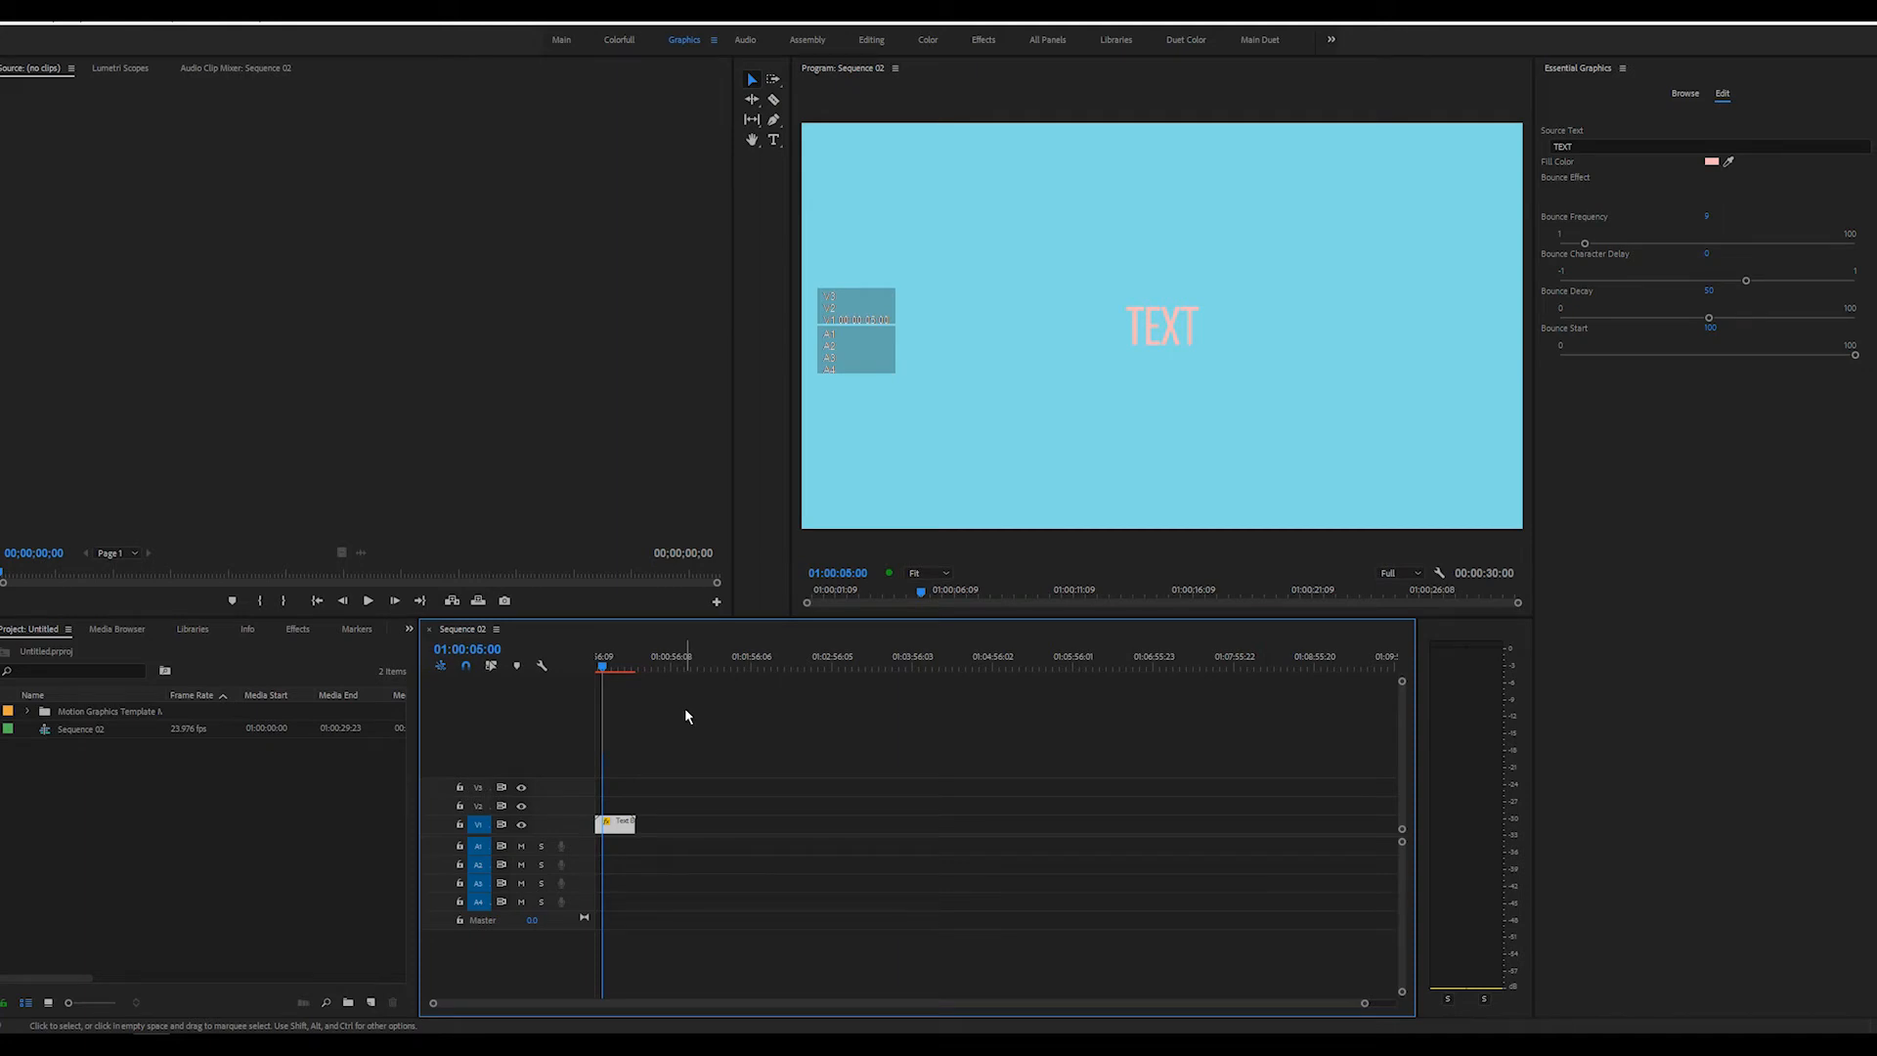
{"action": "left_click_drag", "start_coordinate": [642, 800], "coordinate": [622, 824]}
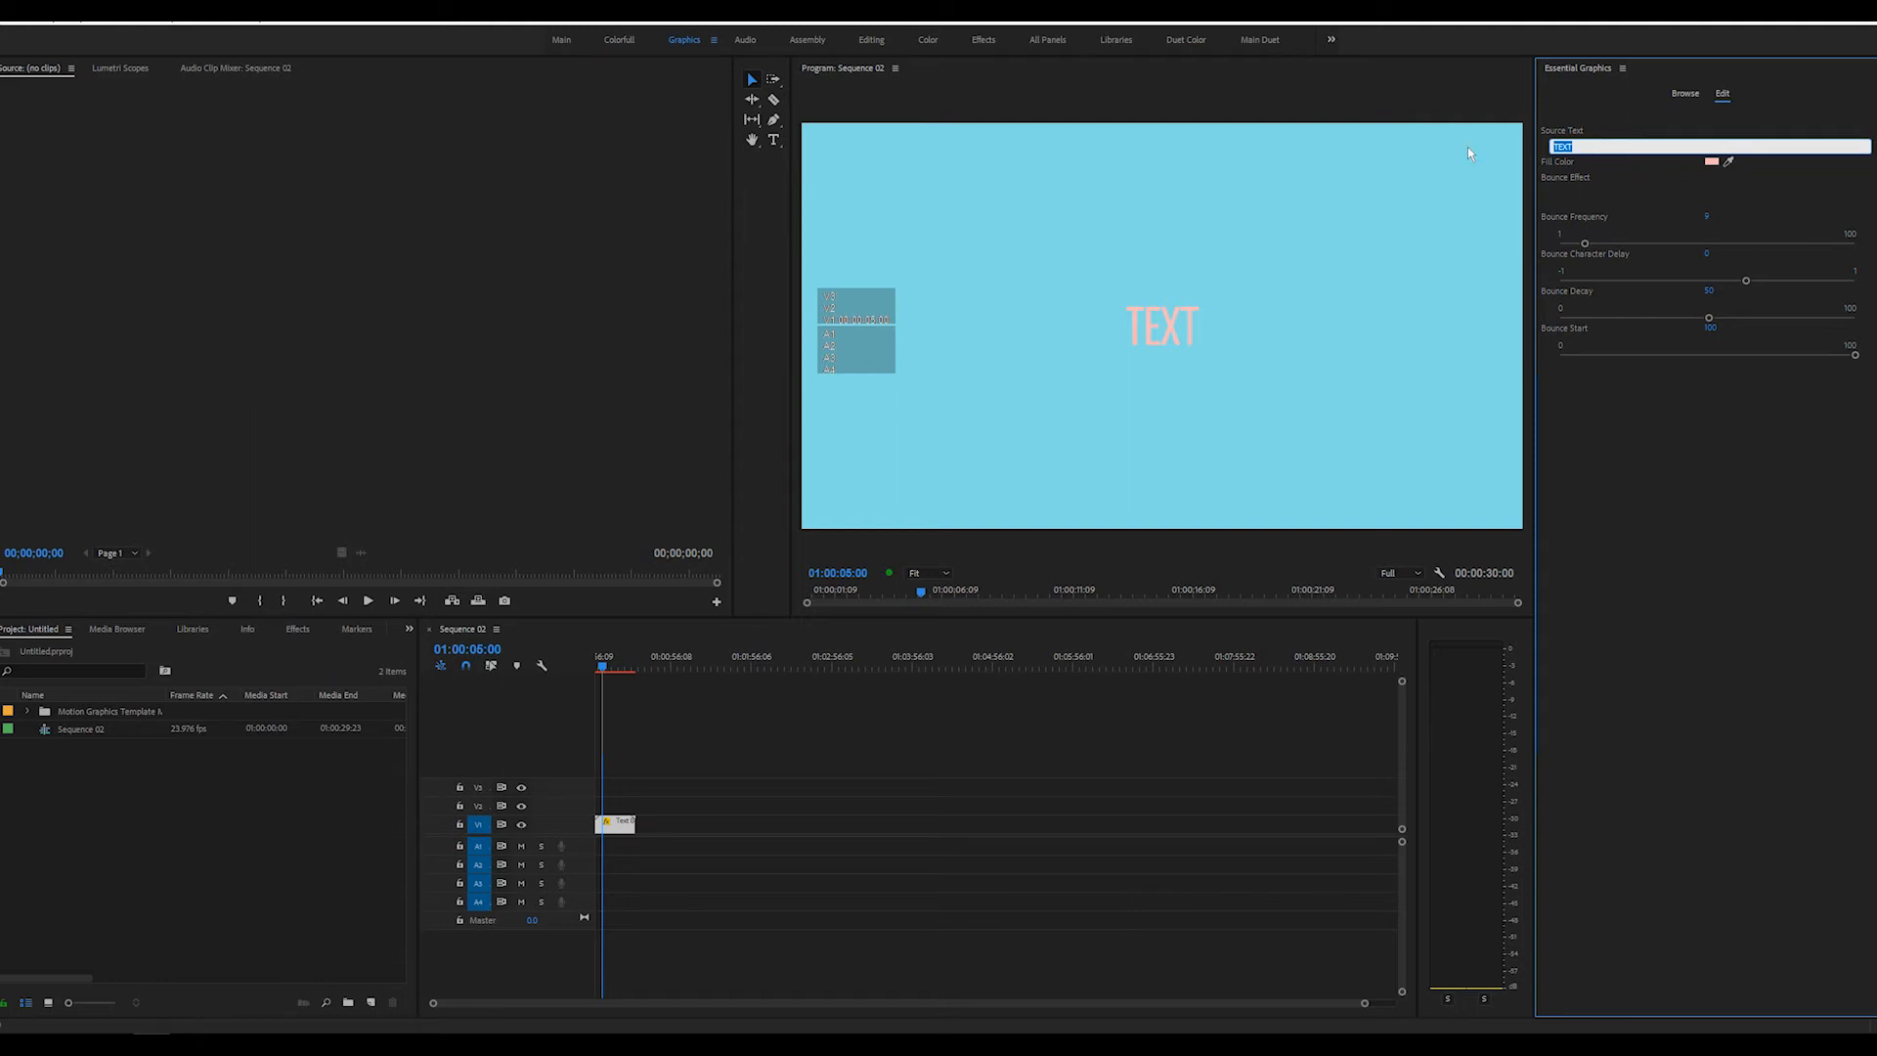
{"action": "type", "text": "ASDFSDF"}
{"action": "left_click", "coordinate": [1469, 154]}
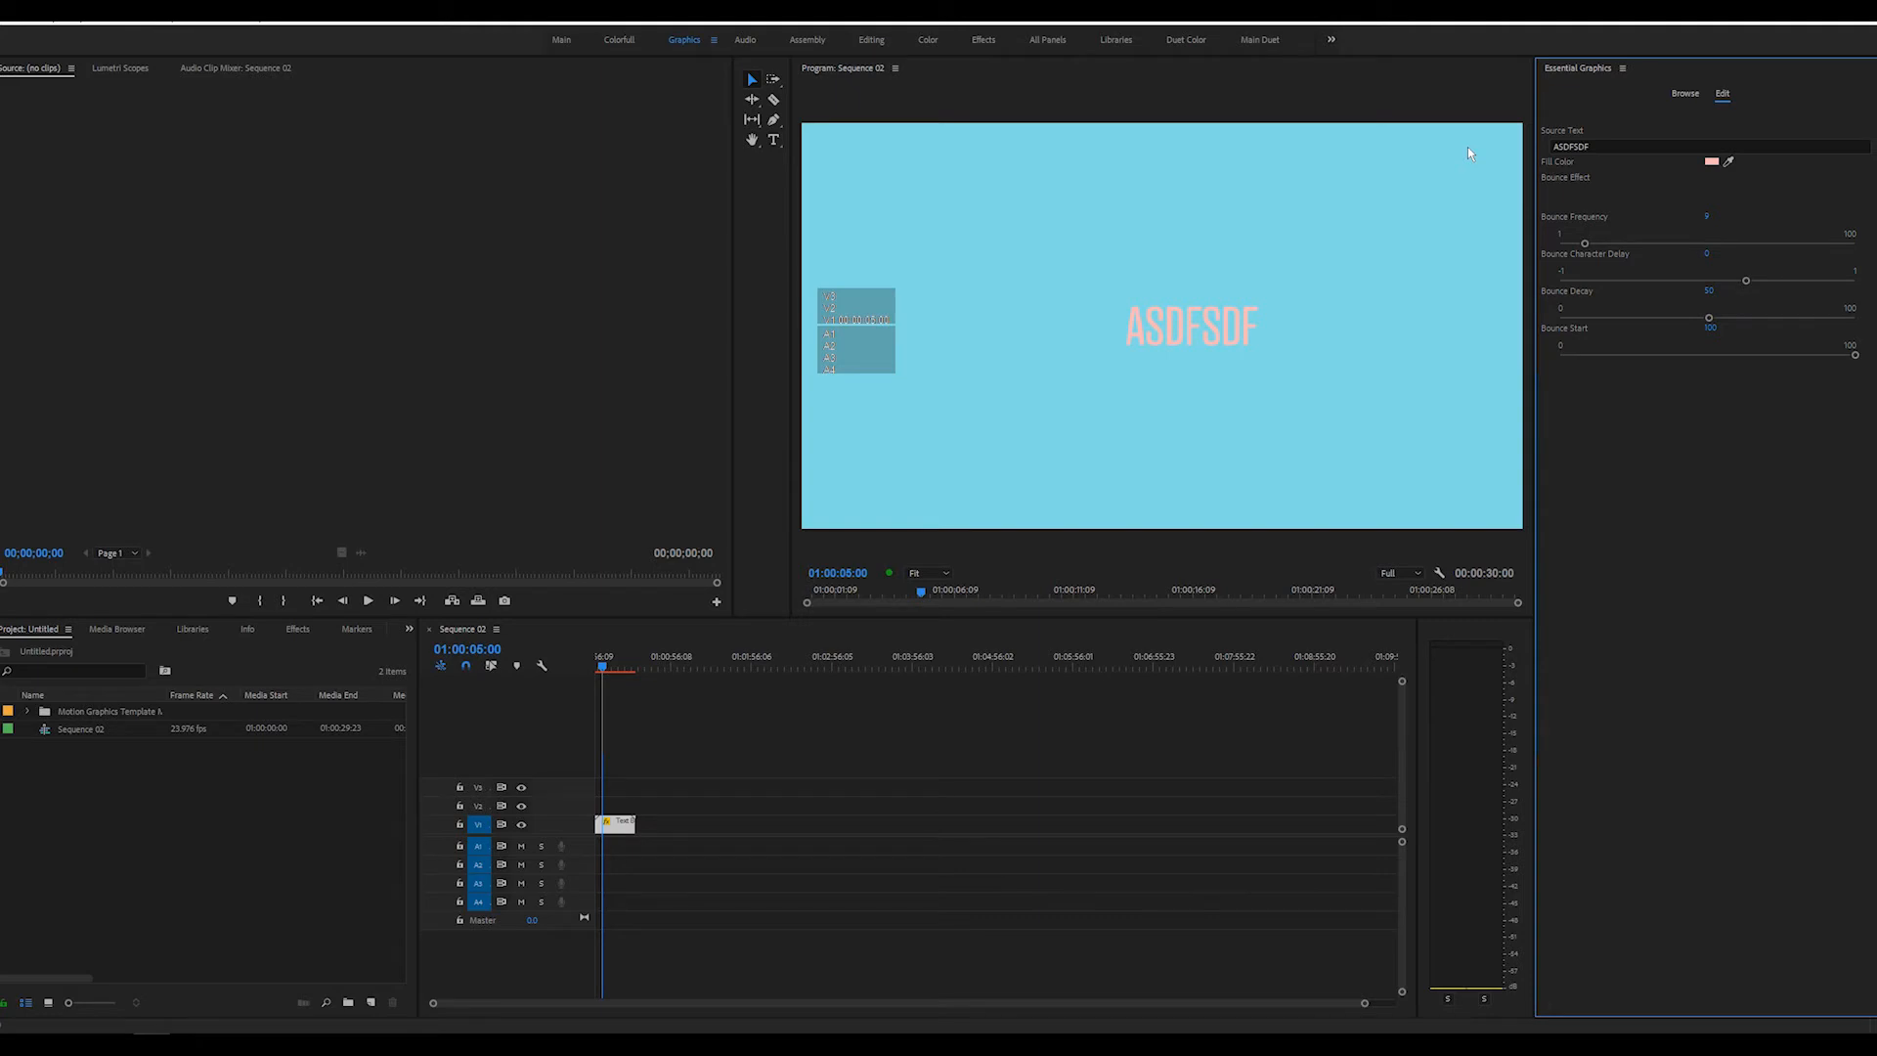
{"action": "left_click", "coordinate": [1712, 163]}
{"action": "left_click", "coordinate": [945, 535]}
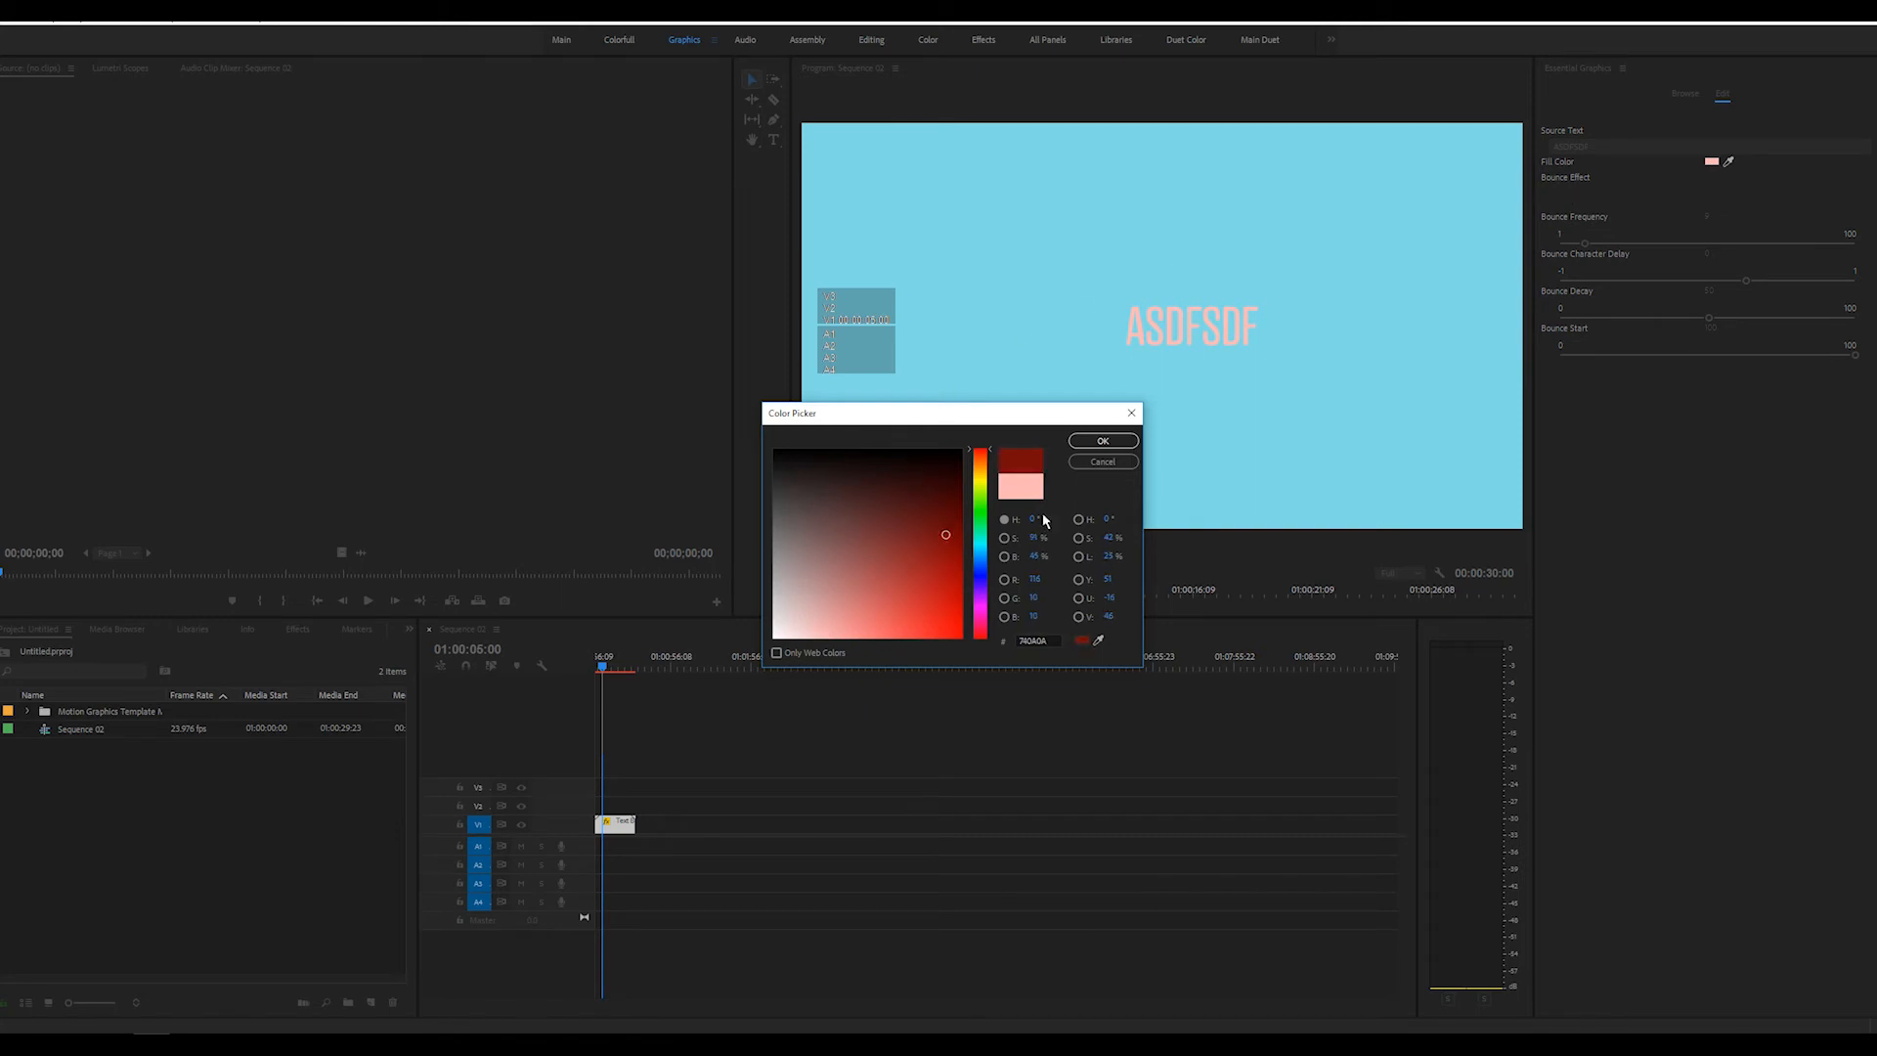
{"action": "left_click", "coordinate": [1110, 444]}
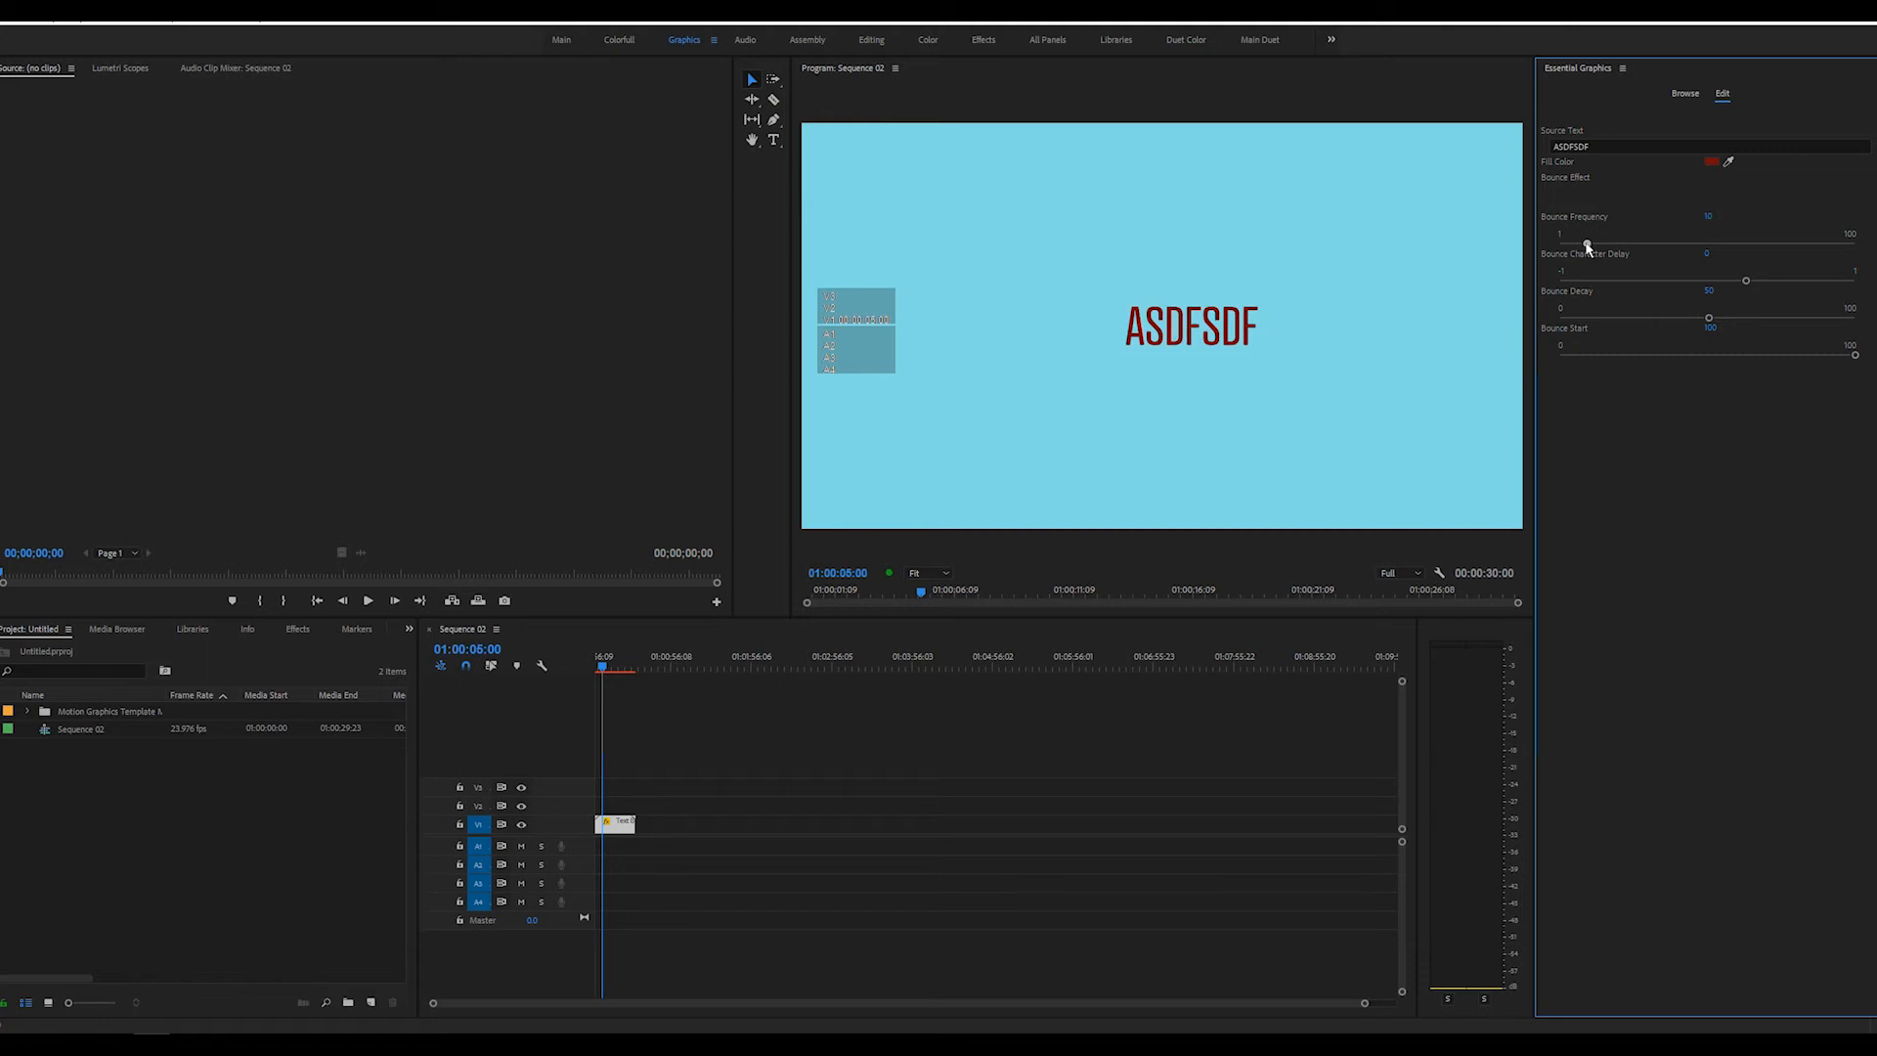
Set the Bounce Frequency to 4 and play the sequence from its start to check the slower bounce
{"action": "left_click_drag", "start_coordinate": [1581, 245], "coordinate": [1571, 248]}
{"action": "left_click_drag", "start_coordinate": [610, 649], "coordinate": [561, 671]}
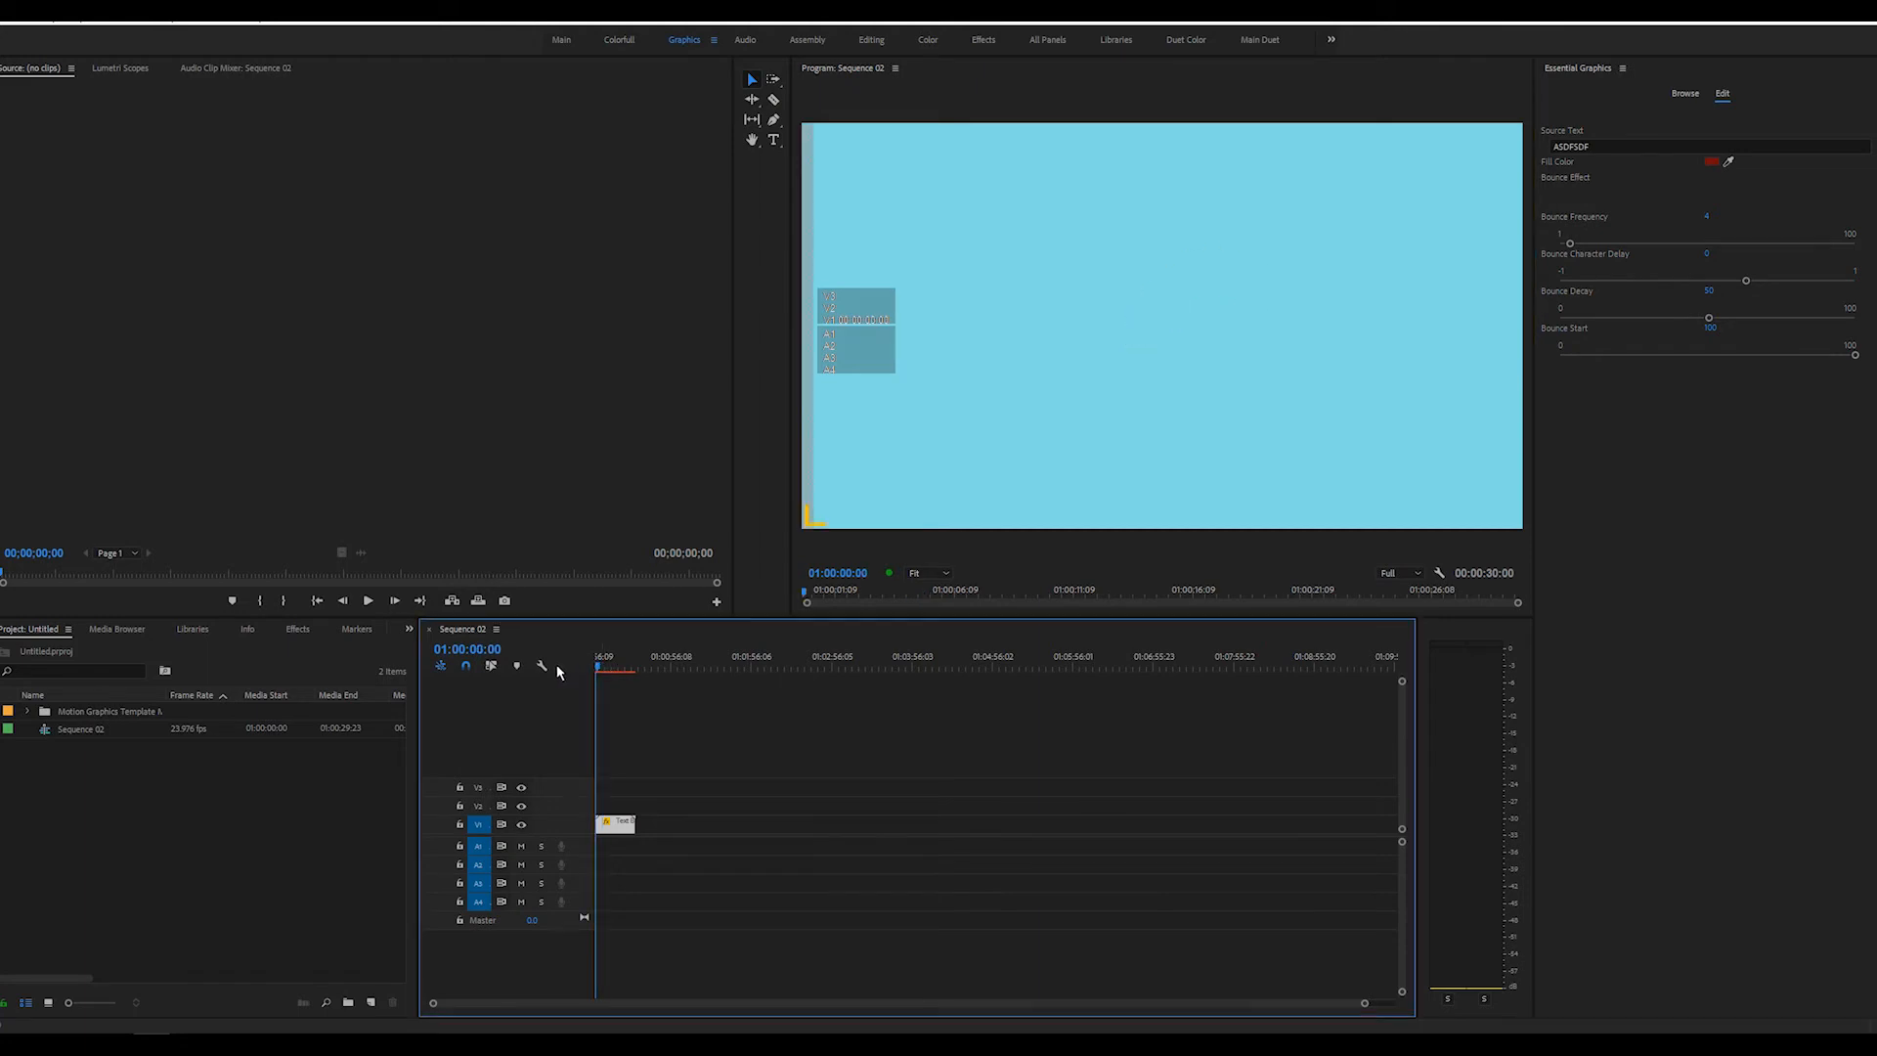
{"action": "key", "text": "space"}
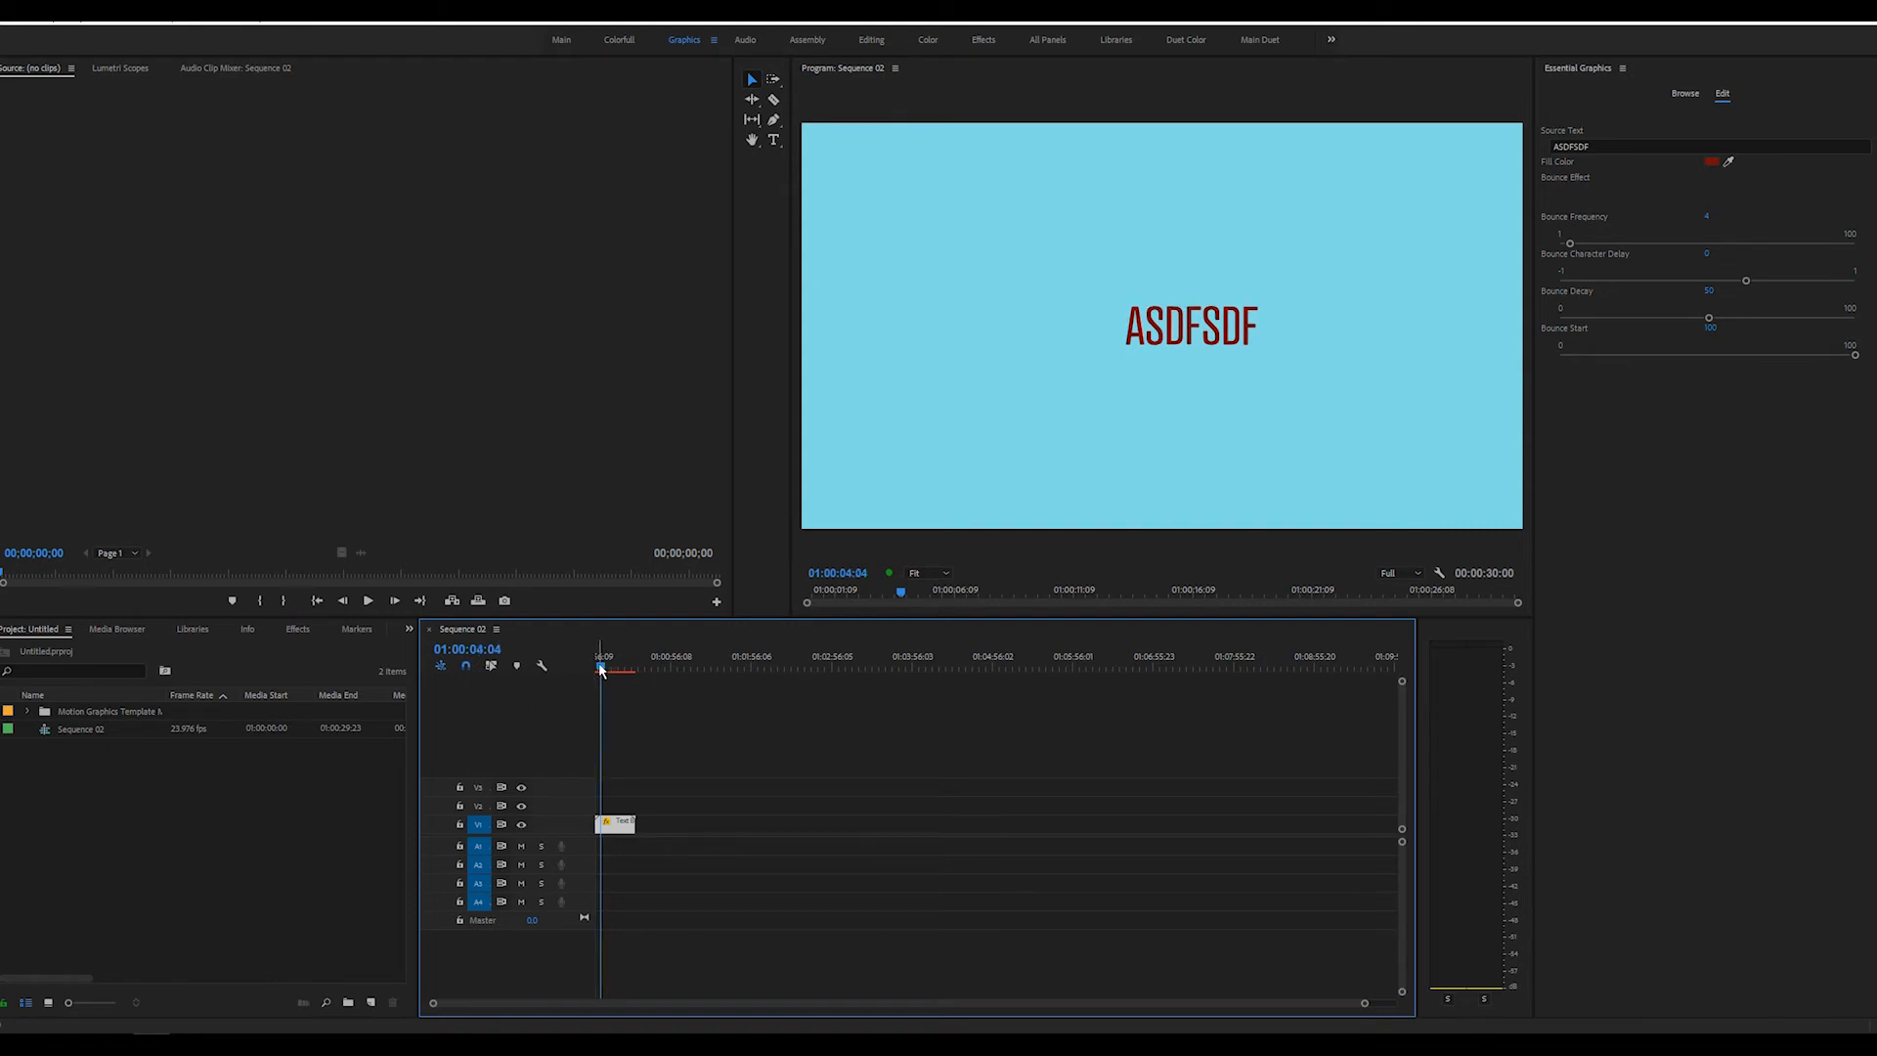
{"action": "key", "text": "space"}
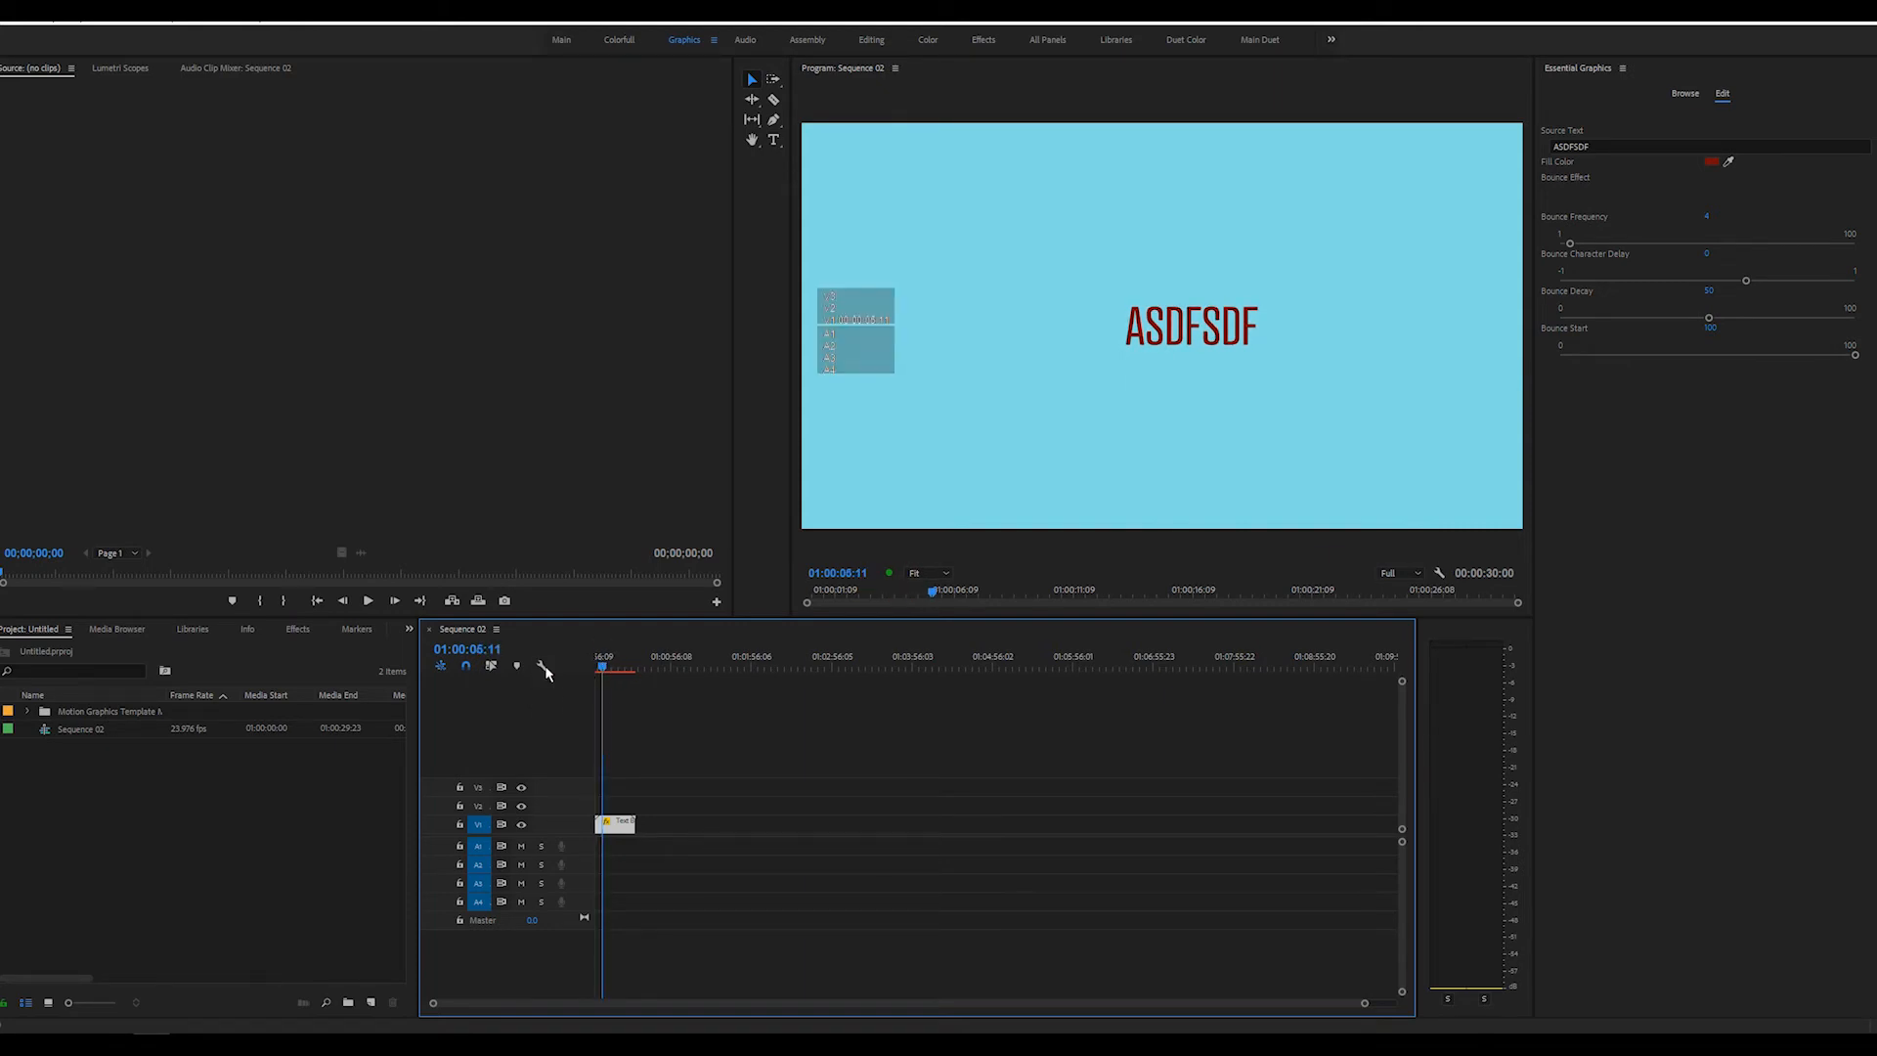
{"action": "key", "text": "Home"}
{"action": "key", "text": "space"}
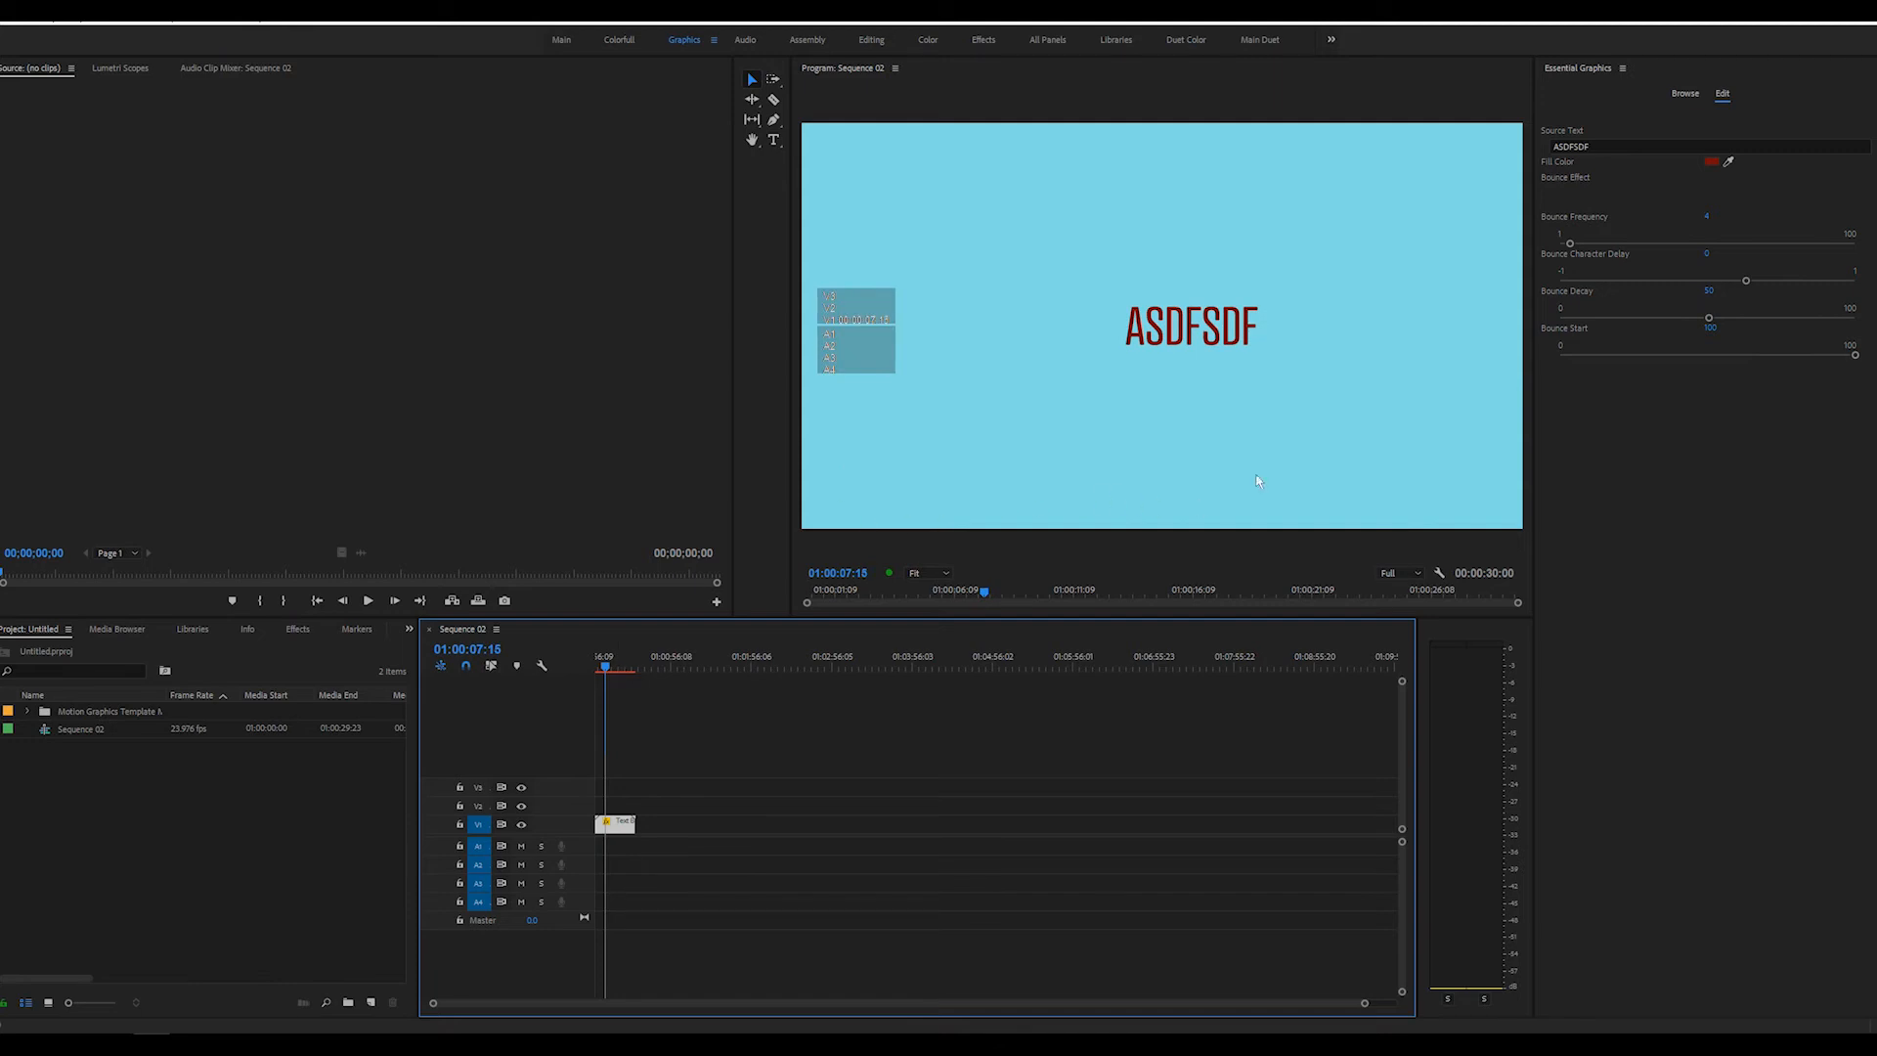
Add a second Text Bounce template to track V1 directly after the first clip and play near the join
{"action": "left_click", "coordinate": [1682, 92]}
{"action": "left_click_drag", "start_coordinate": [1814, 591], "coordinate": [680, 814]}
{"action": "left_click_drag", "start_coordinate": [633, 663], "coordinate": [626, 666]}
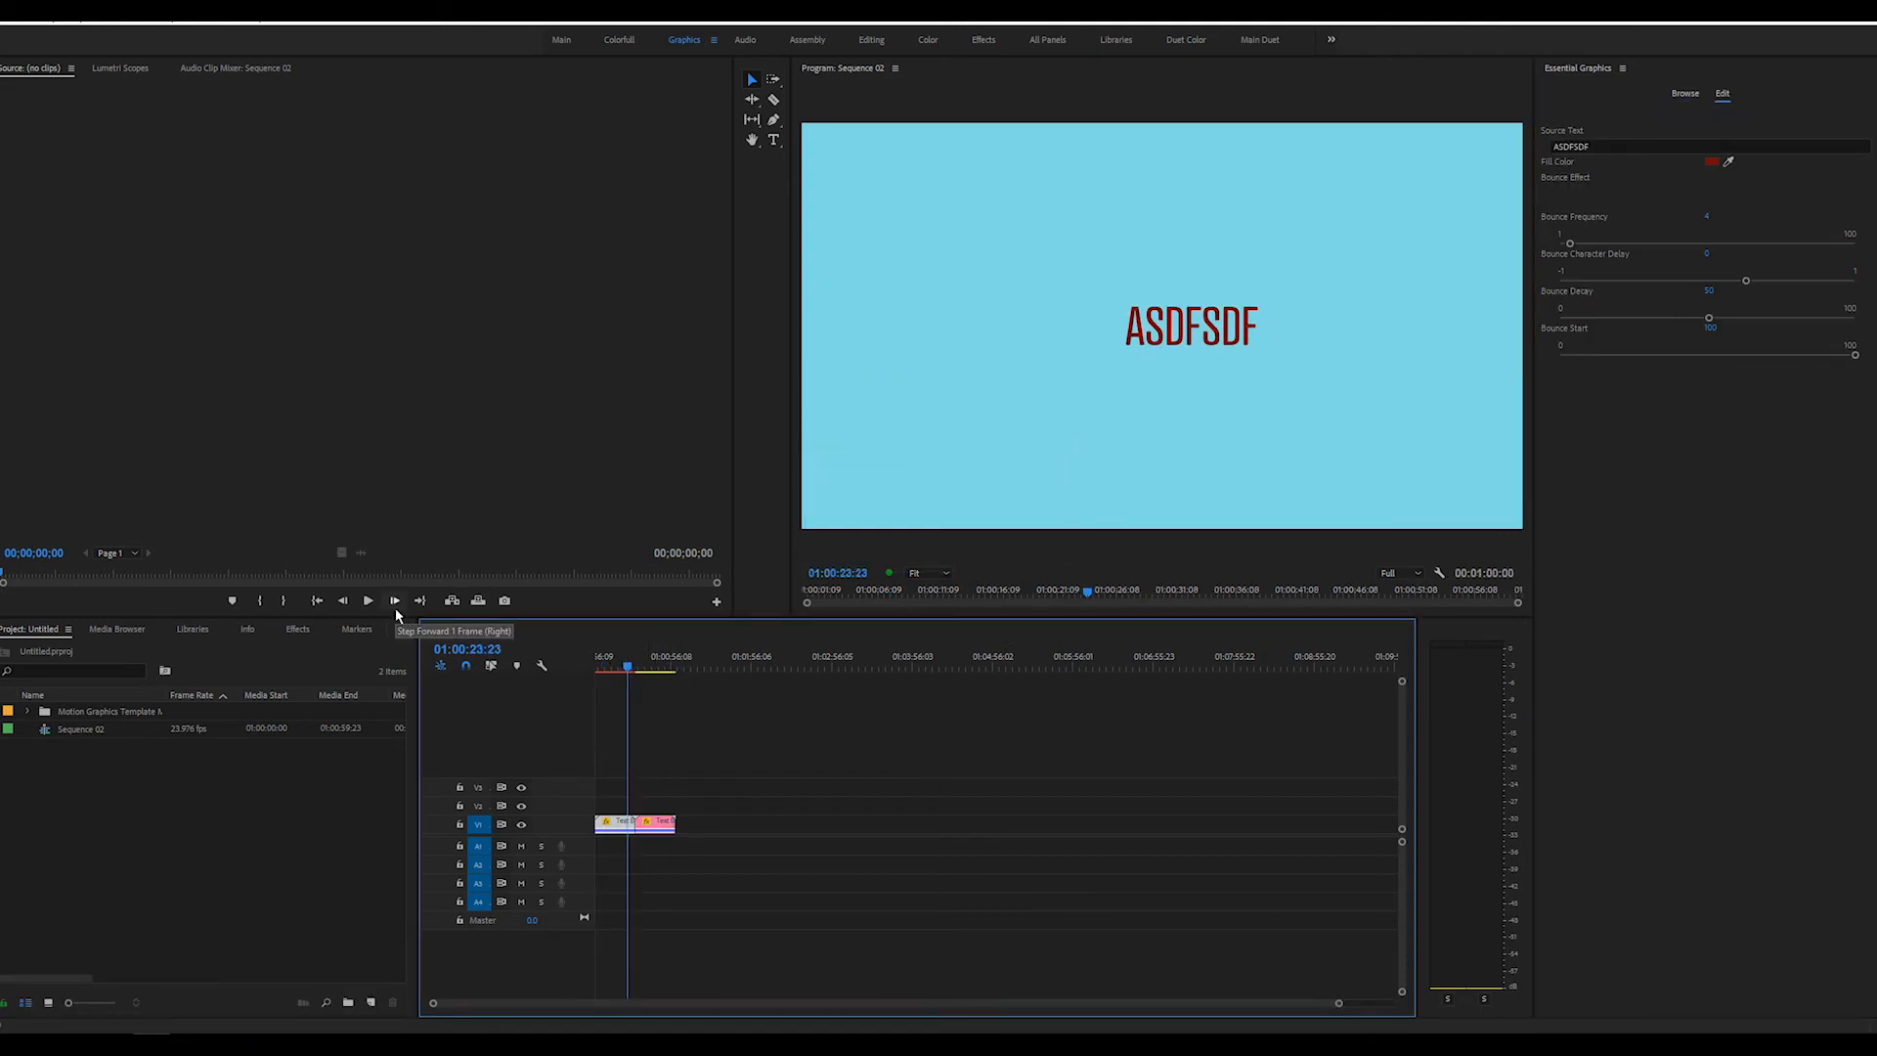
{"action": "key", "text": "space"}
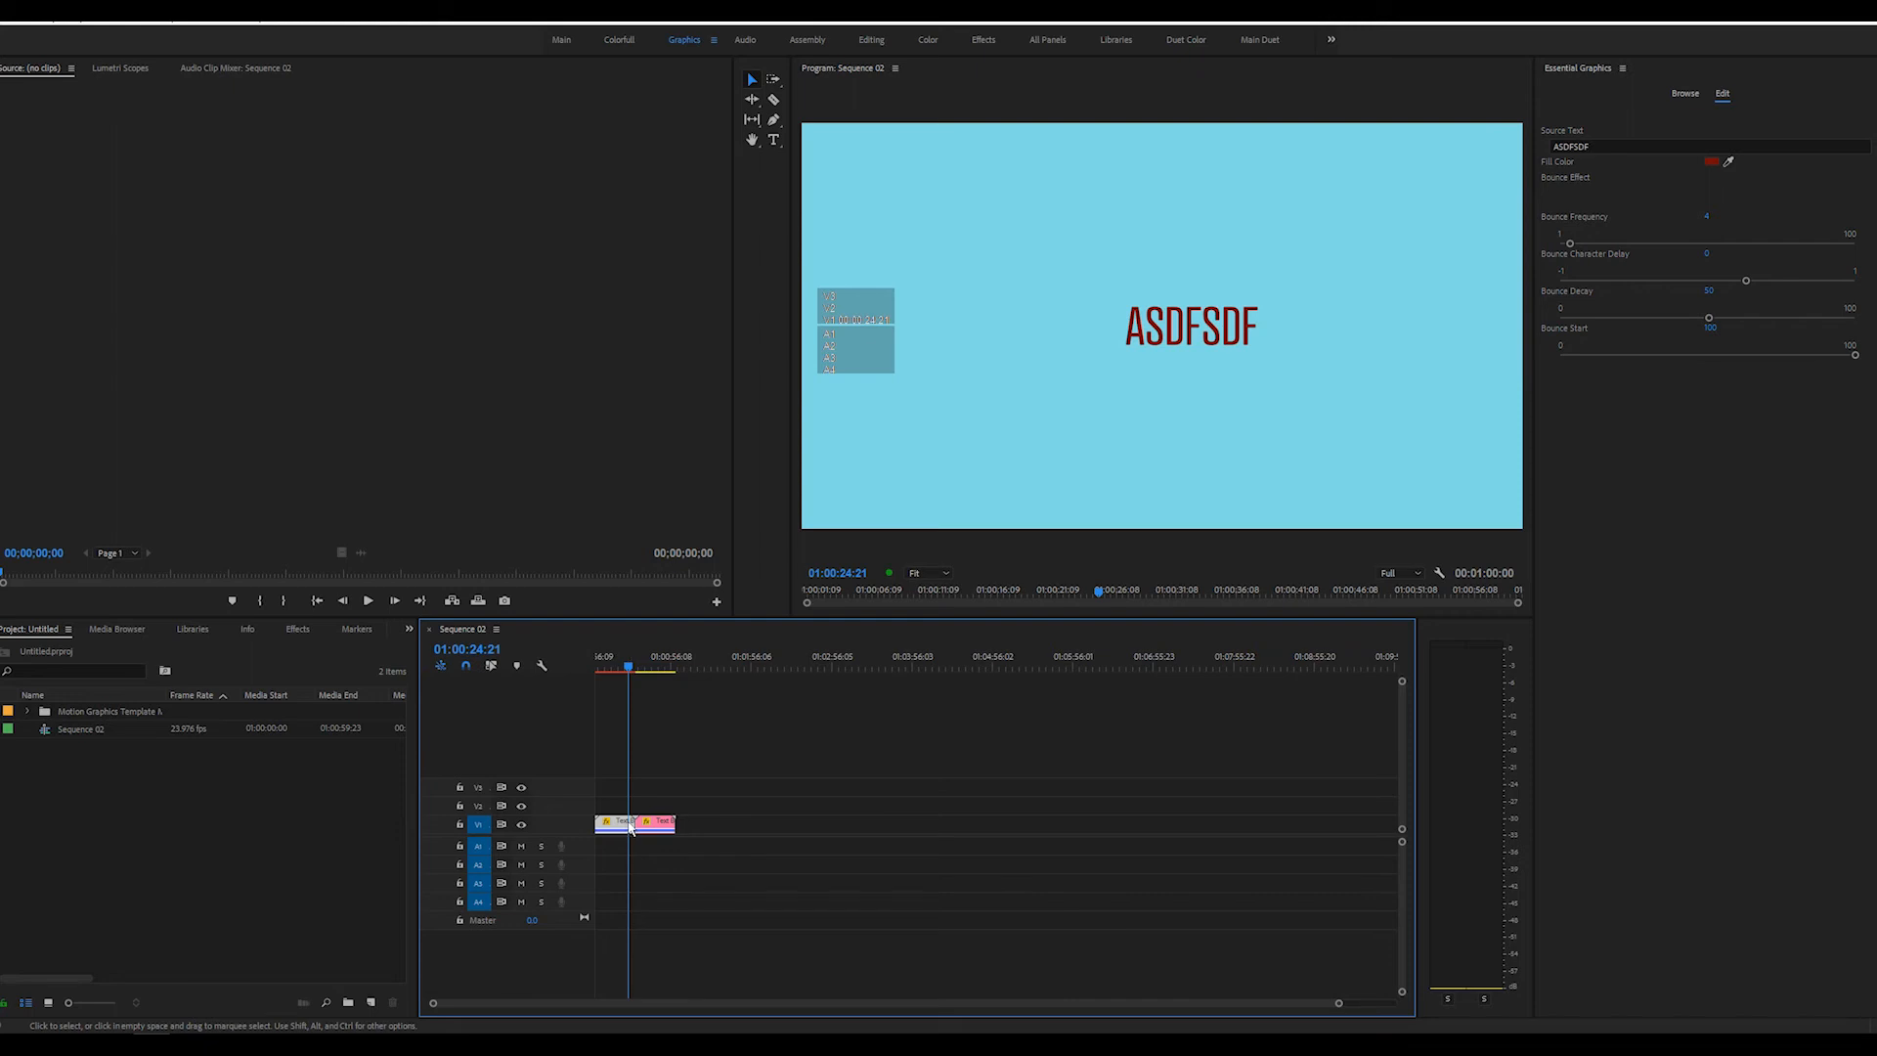
Move the second Text Bounce clip earlier over the first so it starts about 4 seconds in, and preview the sequence
{"action": "left_click_drag", "start_coordinate": [632, 824], "coordinate": [606, 825]}
{"action": "left_click", "coordinate": [597, 670]}
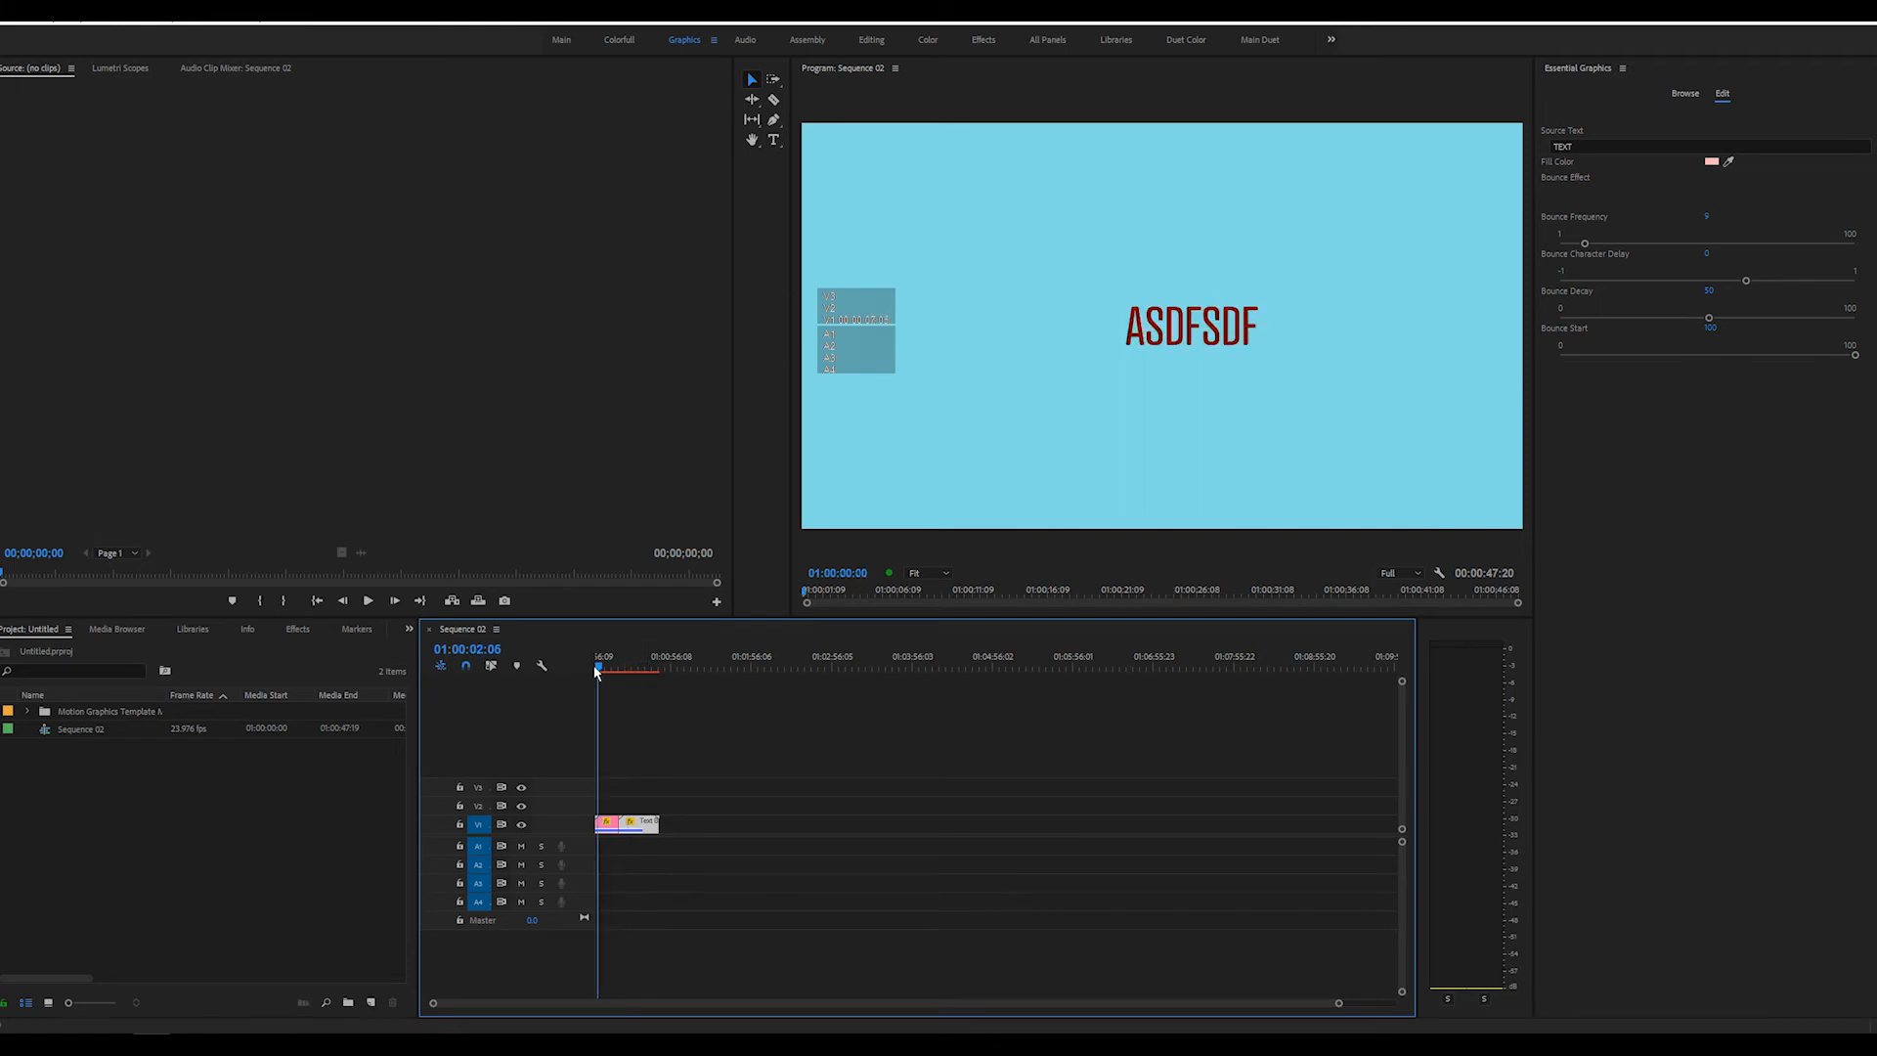
{"action": "key", "text": "space"}
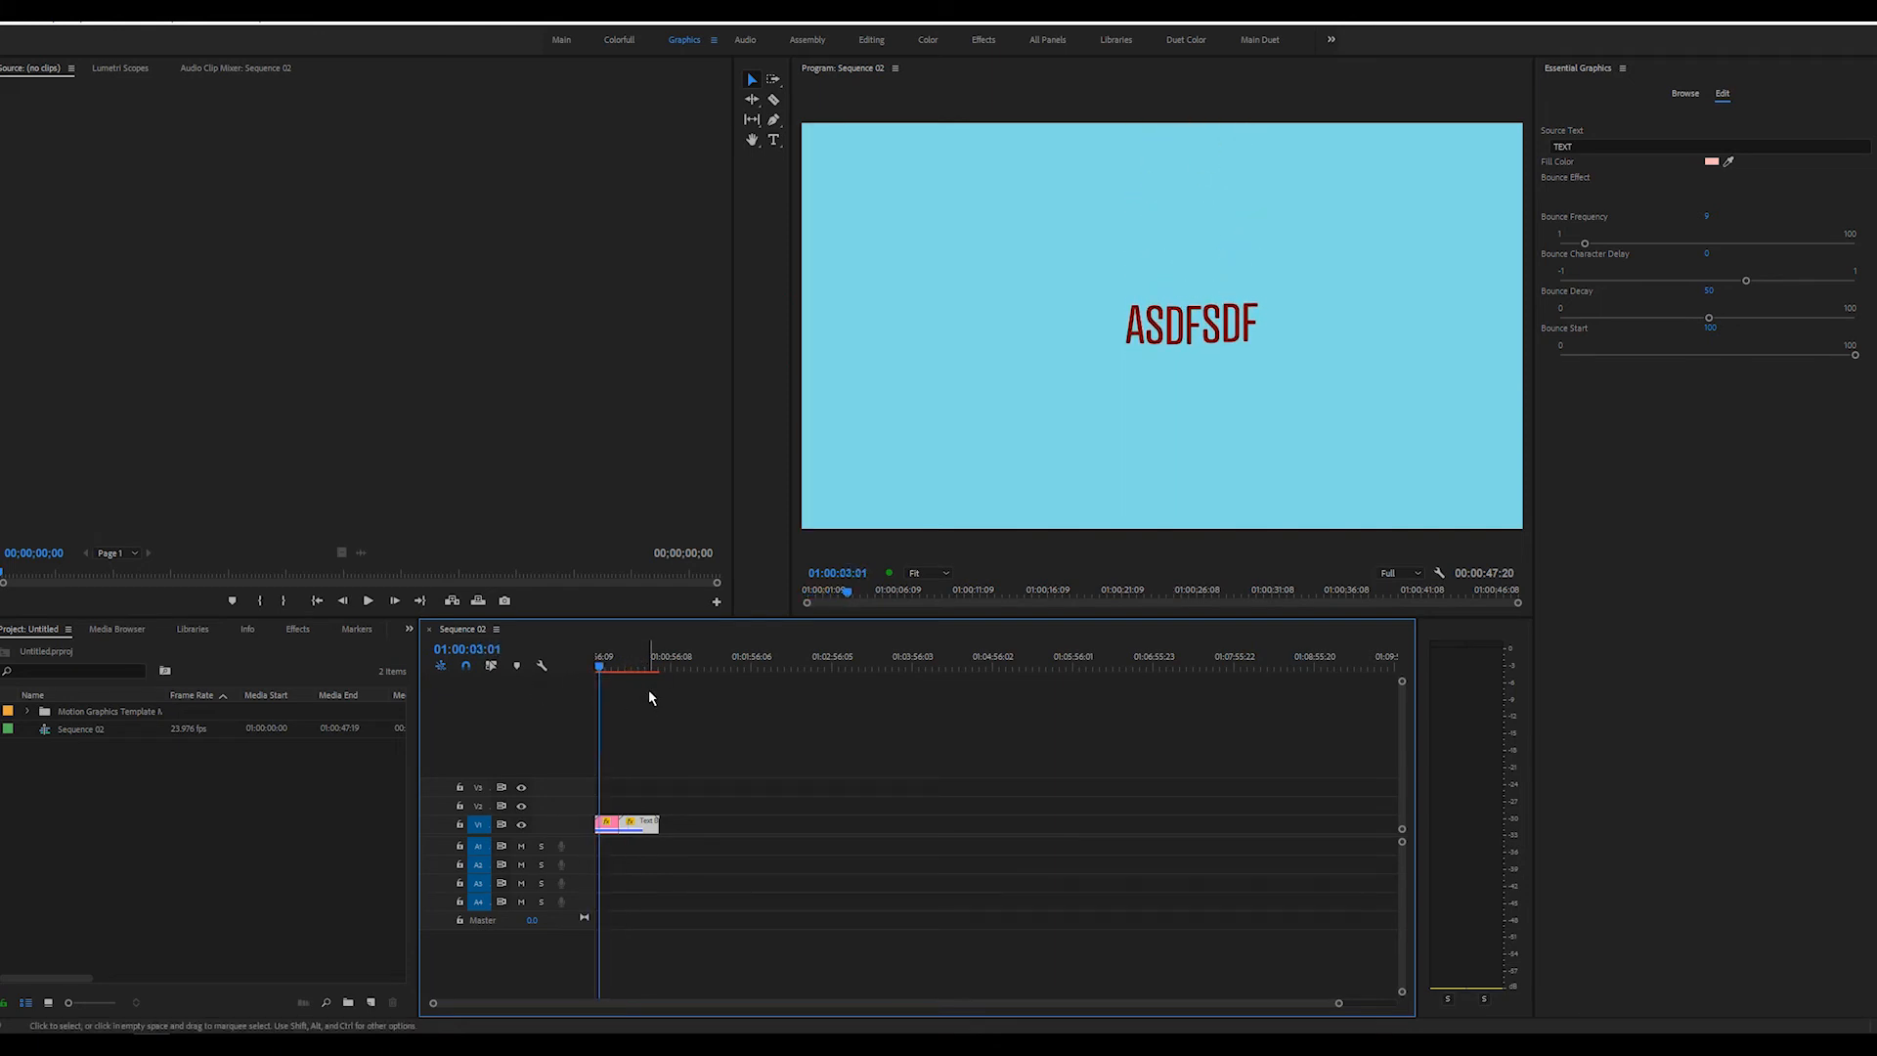
{"action": "key", "text": "space"}
{"action": "left_click_drag", "start_coordinate": [642, 823], "coordinate": [613, 827]}
{"action": "left_click_drag", "start_coordinate": [616, 667], "coordinate": [559, 665]}
{"action": "key", "text": "space"}
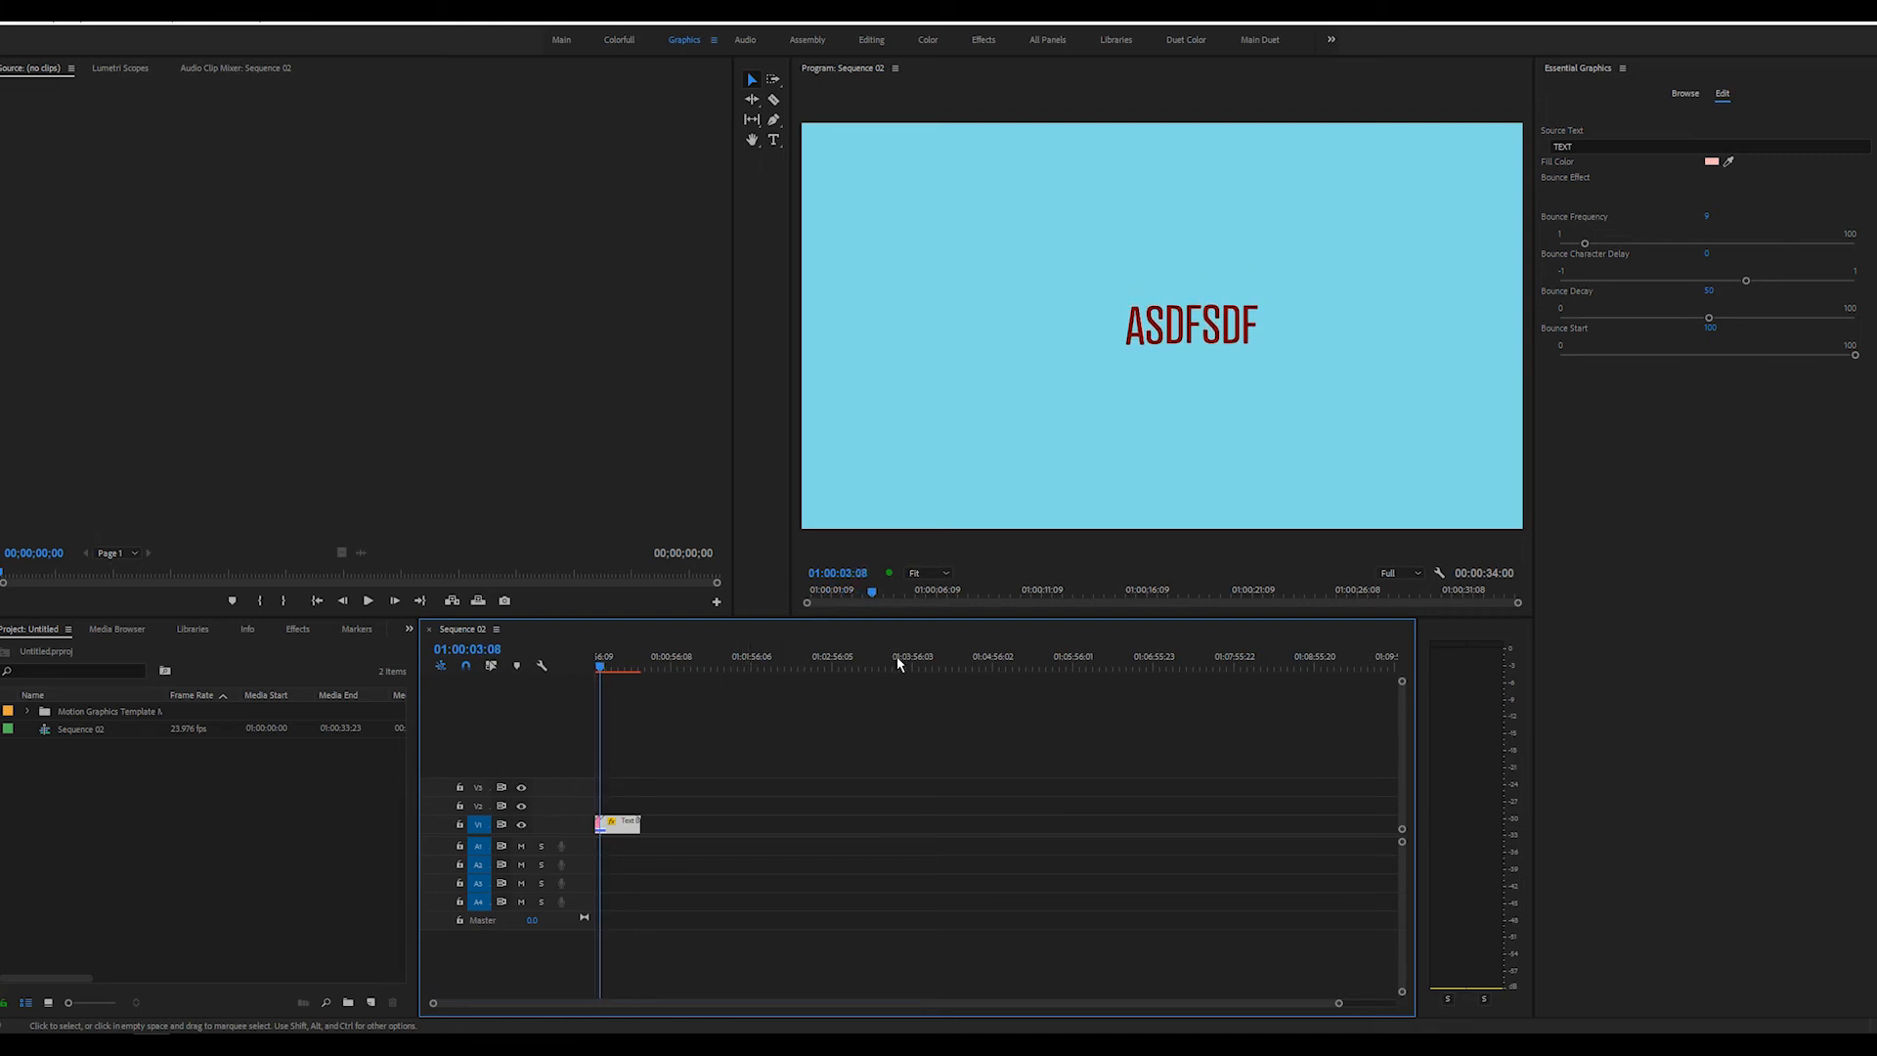
Add the 3 Block Transition template on track V2, starting shortly before the cut between the Text Bounce clips, and preview it
{"action": "left_click", "coordinate": [1689, 96]}
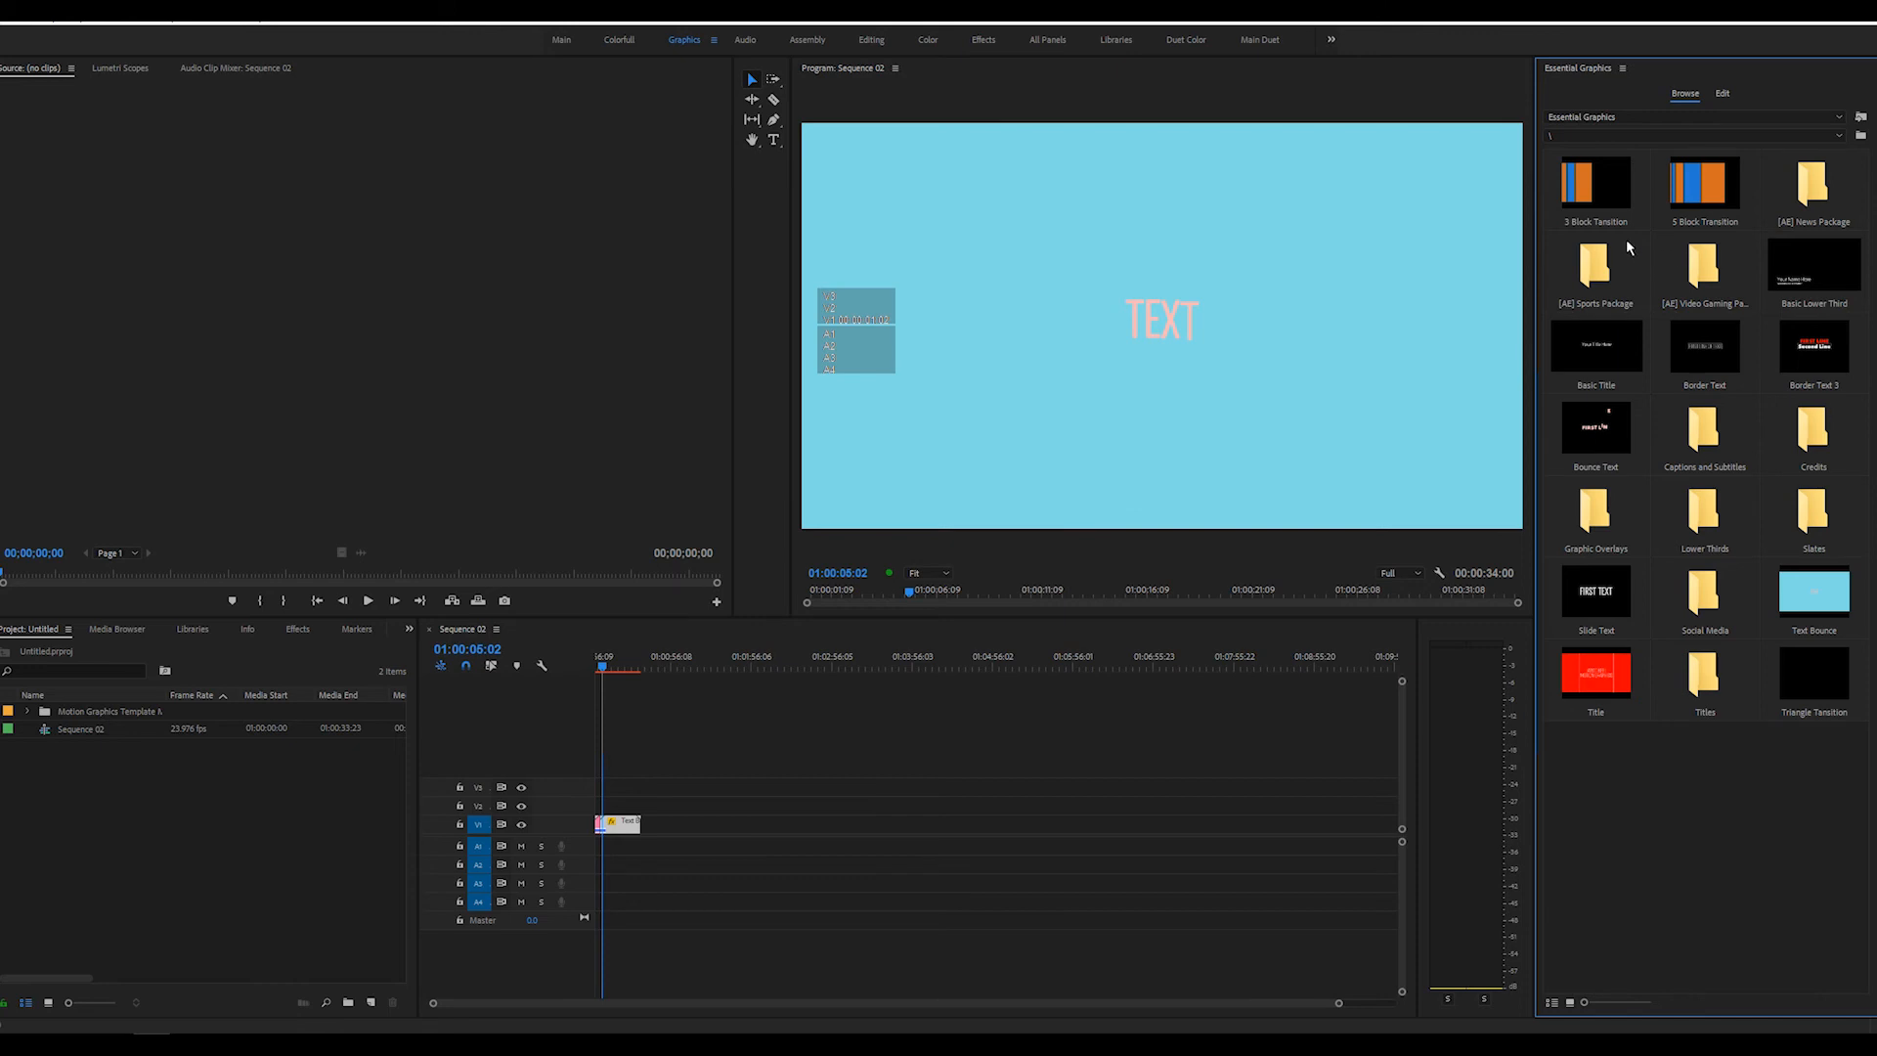
{"action": "left_click_drag", "start_coordinate": [1588, 164], "coordinate": [1092, 510]}
{"action": "left_click_drag", "start_coordinate": [1483, 508], "coordinate": [598, 808]}
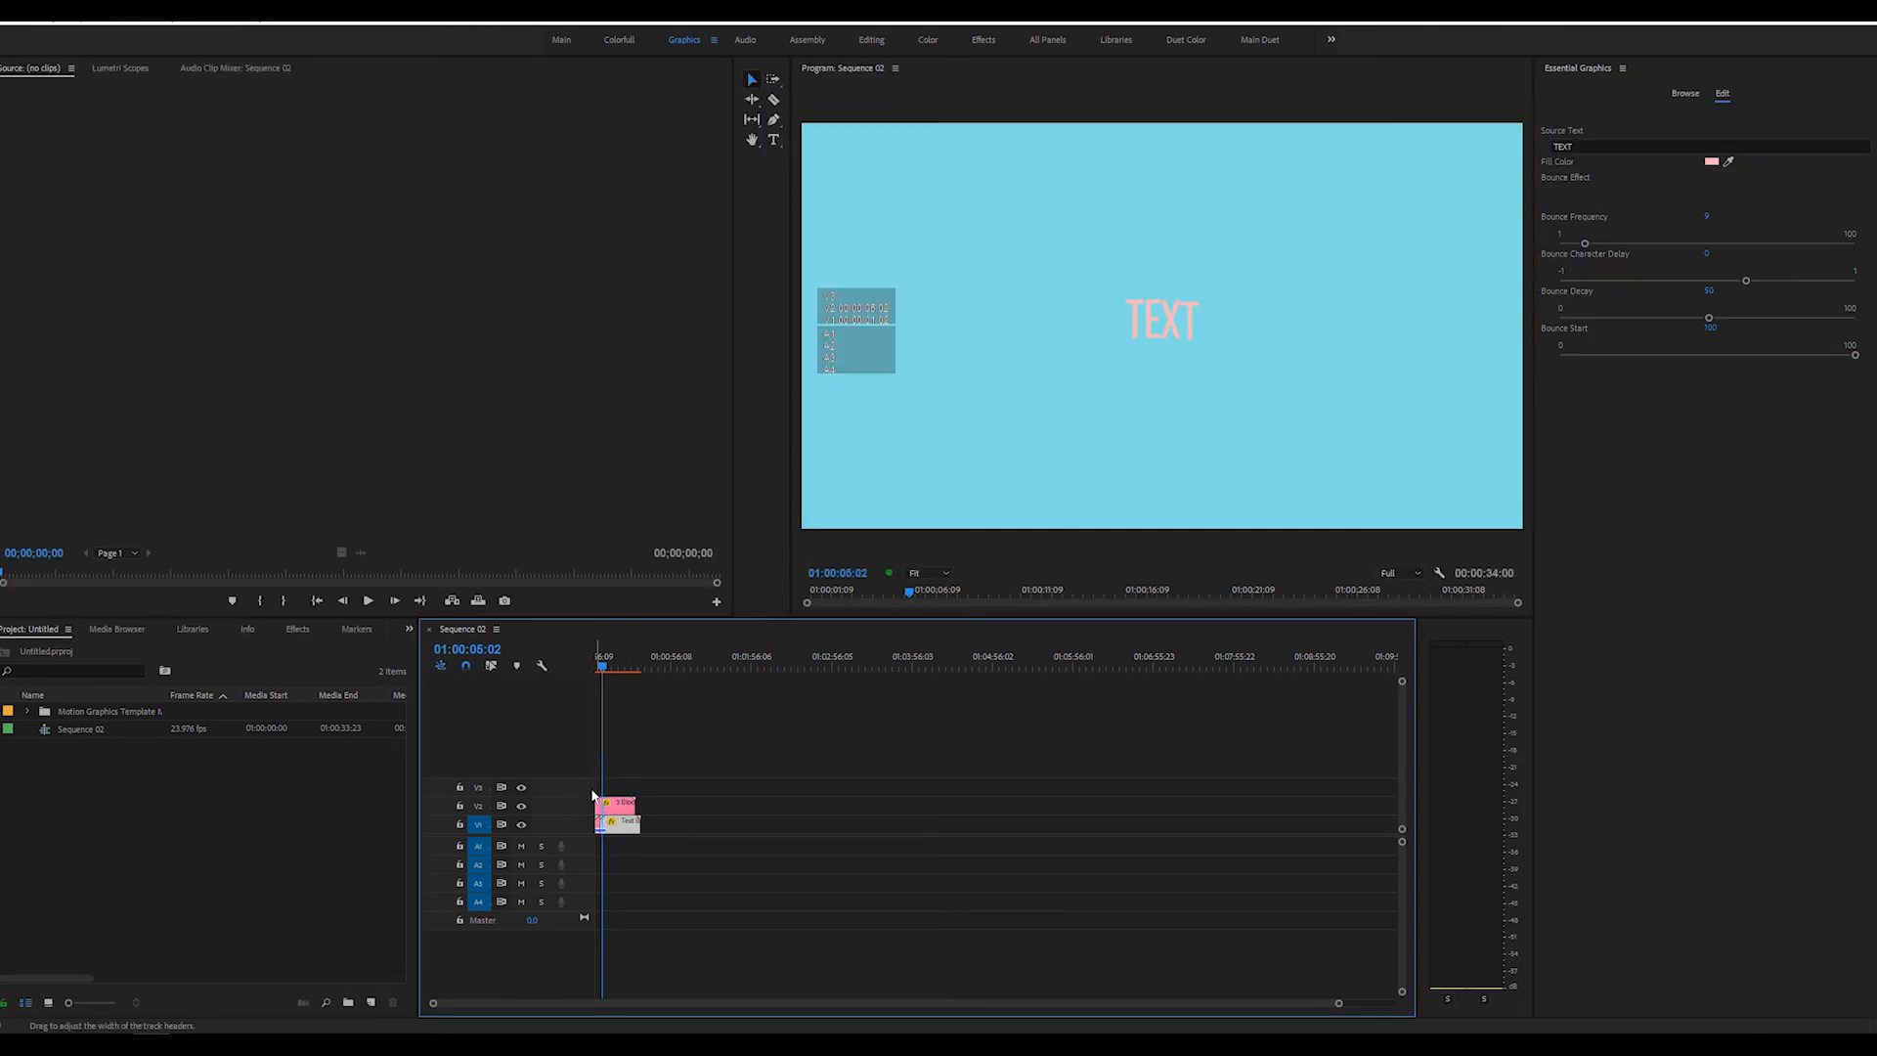
{"action": "scroll", "coordinate": [635, 782], "scroll_direction": "up", "scroll_amount": 6}
{"action": "left_click_drag", "start_coordinate": [662, 806], "coordinate": [783, 806]}
{"action": "left_click_drag", "start_coordinate": [727, 654], "coordinate": [484, 678]}
{"action": "key", "text": "space"}
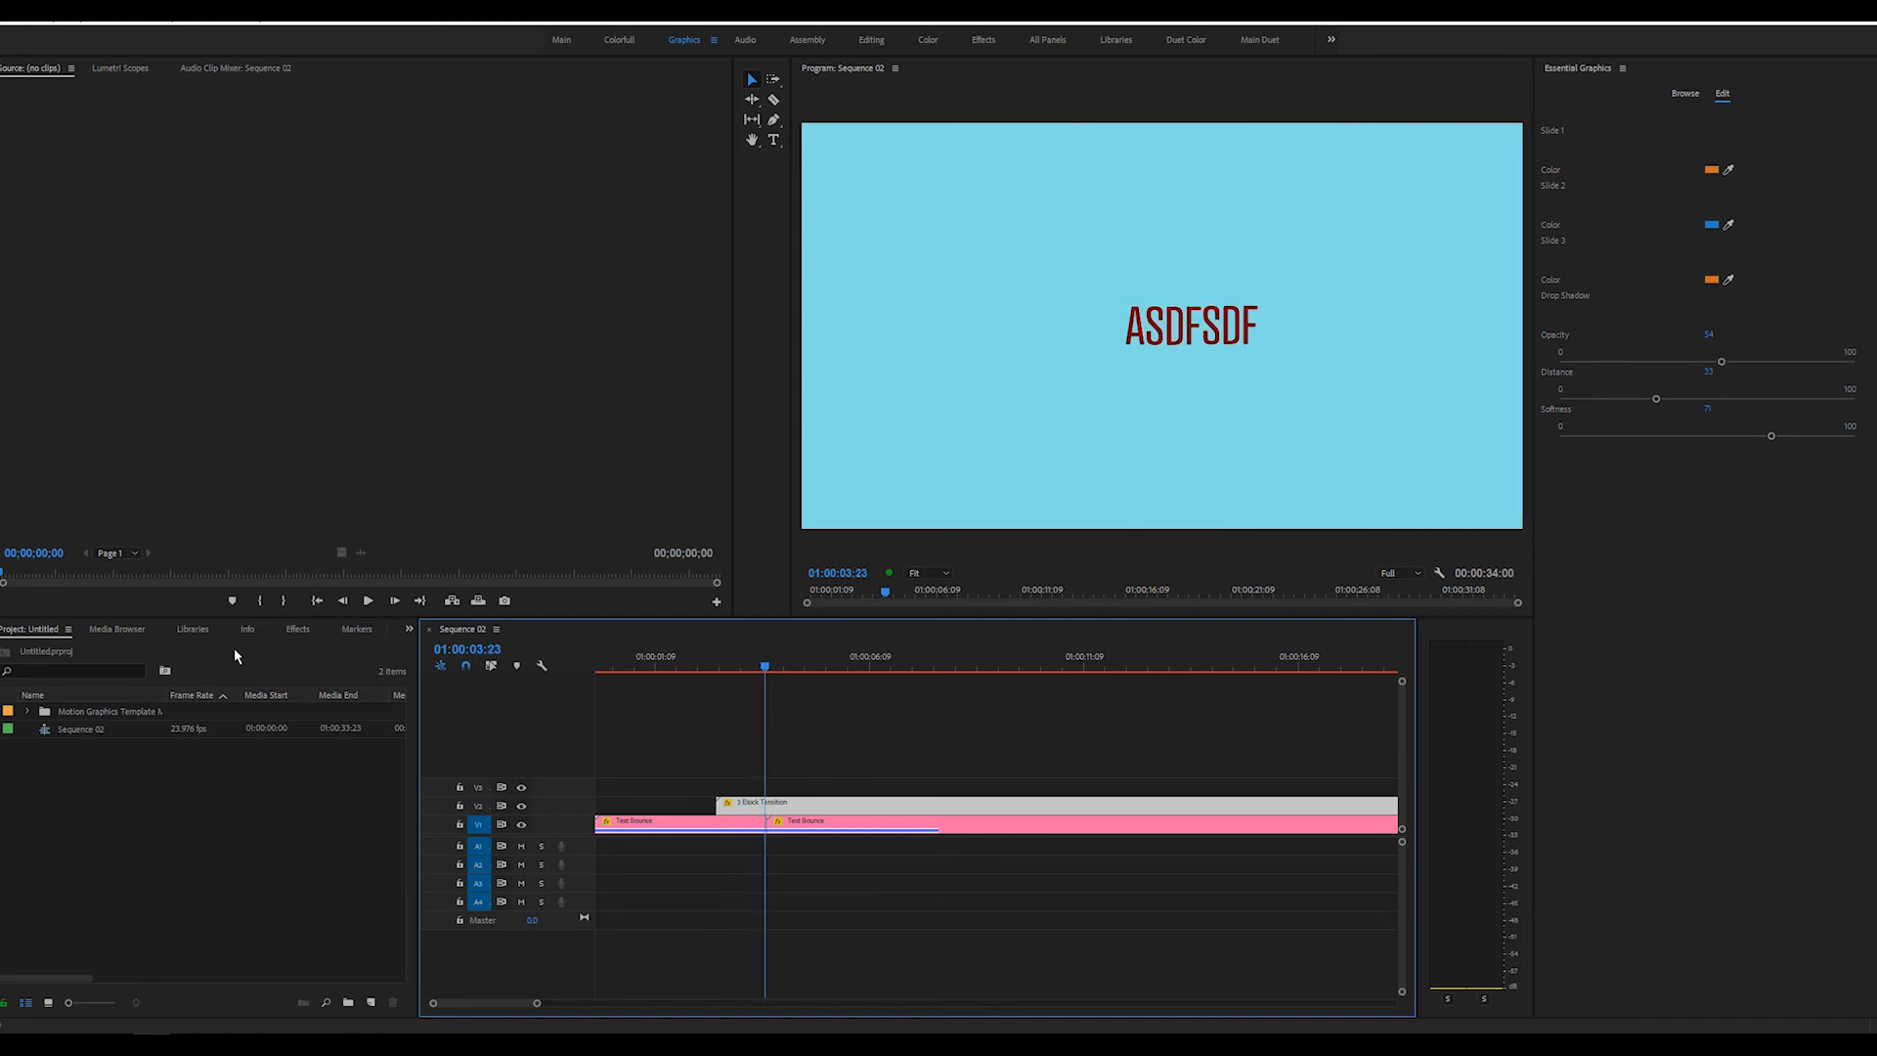
Shift the 3 Block Transition slightly later so it starts closer to the cut, and replay the sequence
{"action": "left_click_drag", "start_coordinate": [750, 804], "coordinate": [798, 808]}
{"action": "left_click_drag", "start_coordinate": [665, 660], "coordinate": [504, 673]}
{"action": "key", "text": "space"}
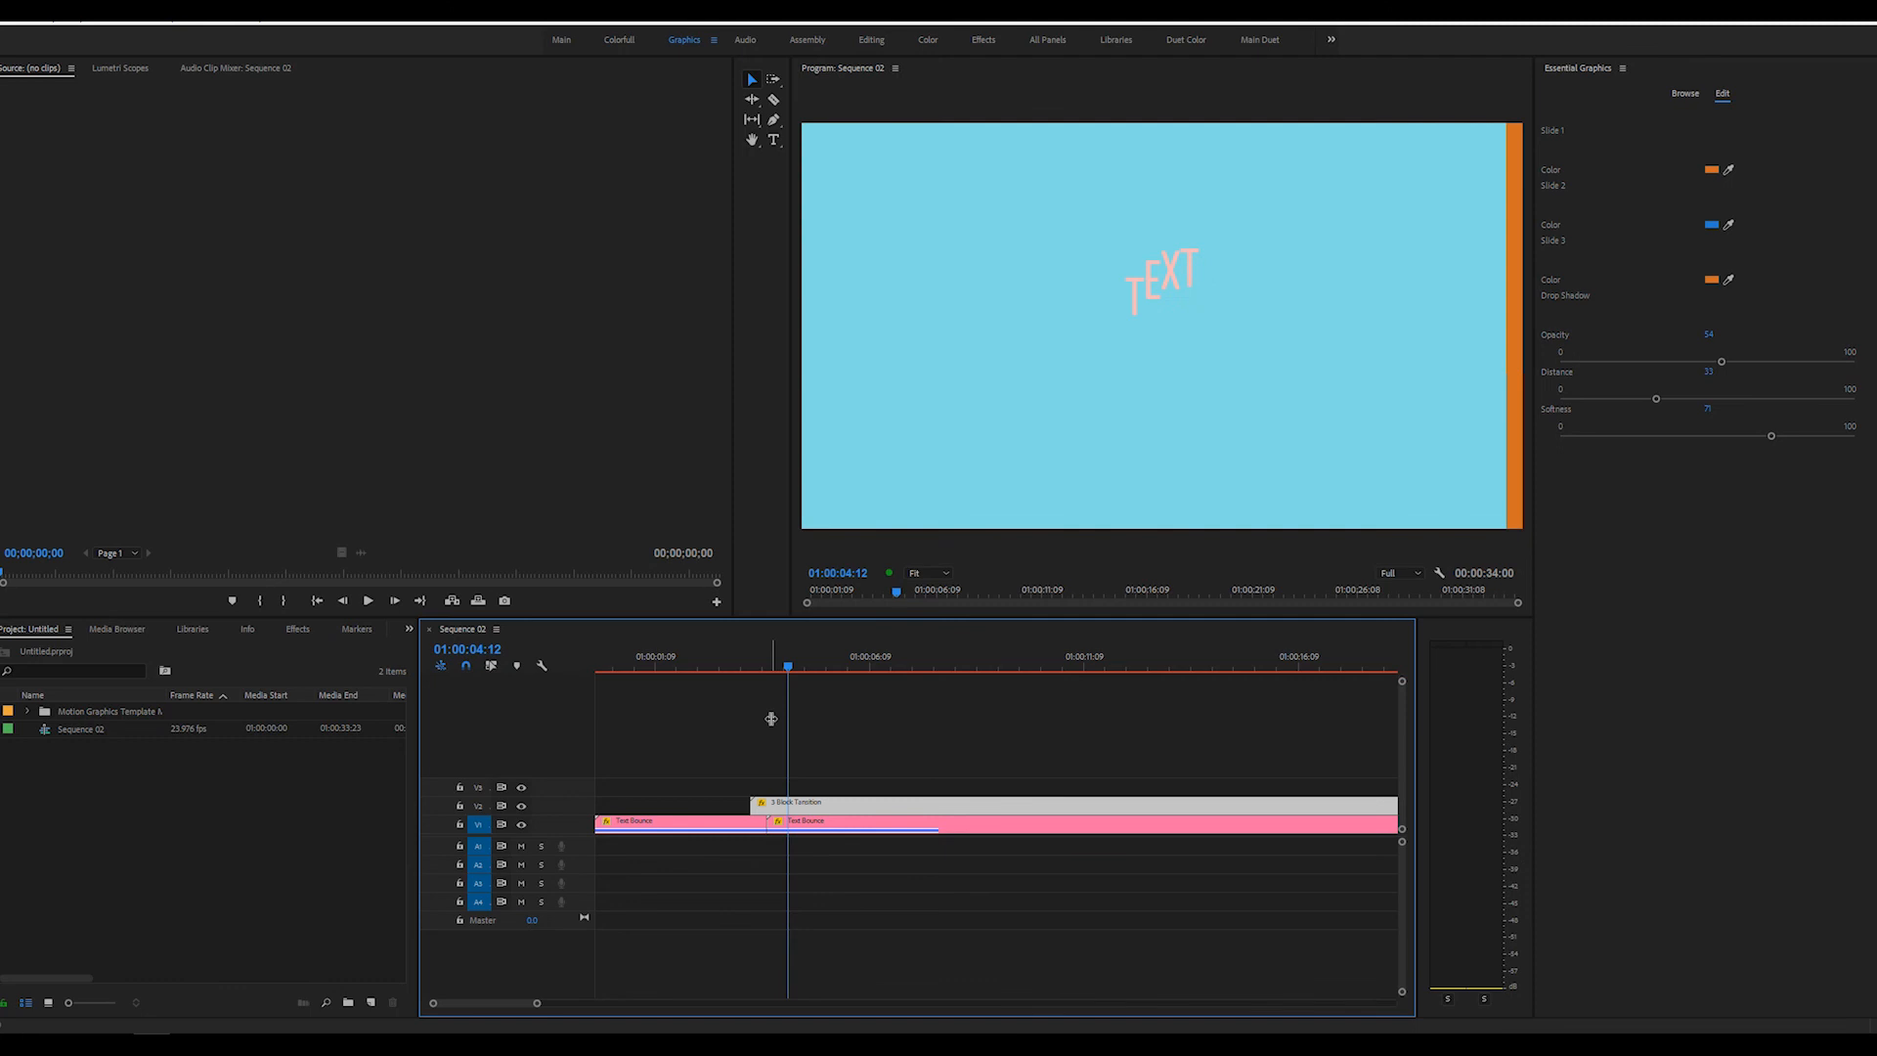
{"action": "key", "text": "space"}
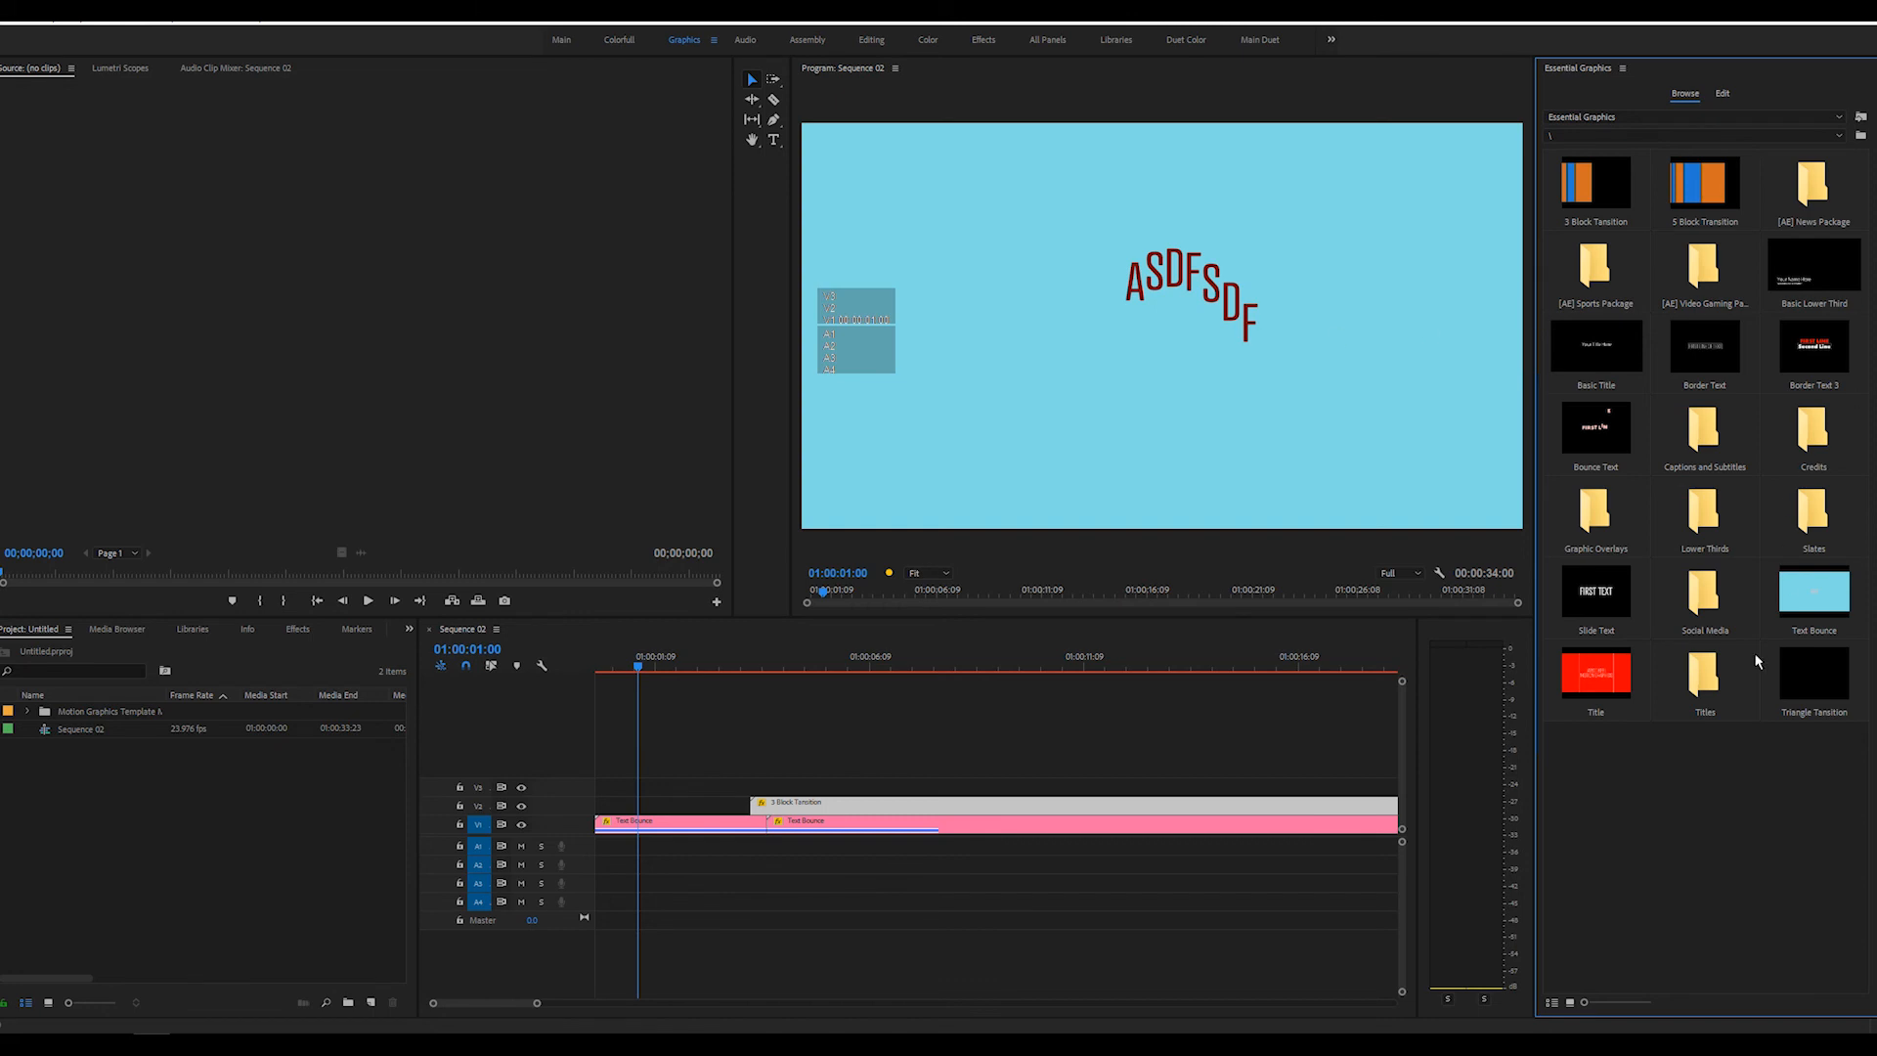
Add the Triangle Transition template on track V3, aligned with the start of the 3 Block Transition, and scrub through it
{"action": "left_click_drag", "start_coordinate": [1824, 671], "coordinate": [772, 788]}
{"action": "left_click_drag", "start_coordinate": [737, 668], "coordinate": [1000, 681]}
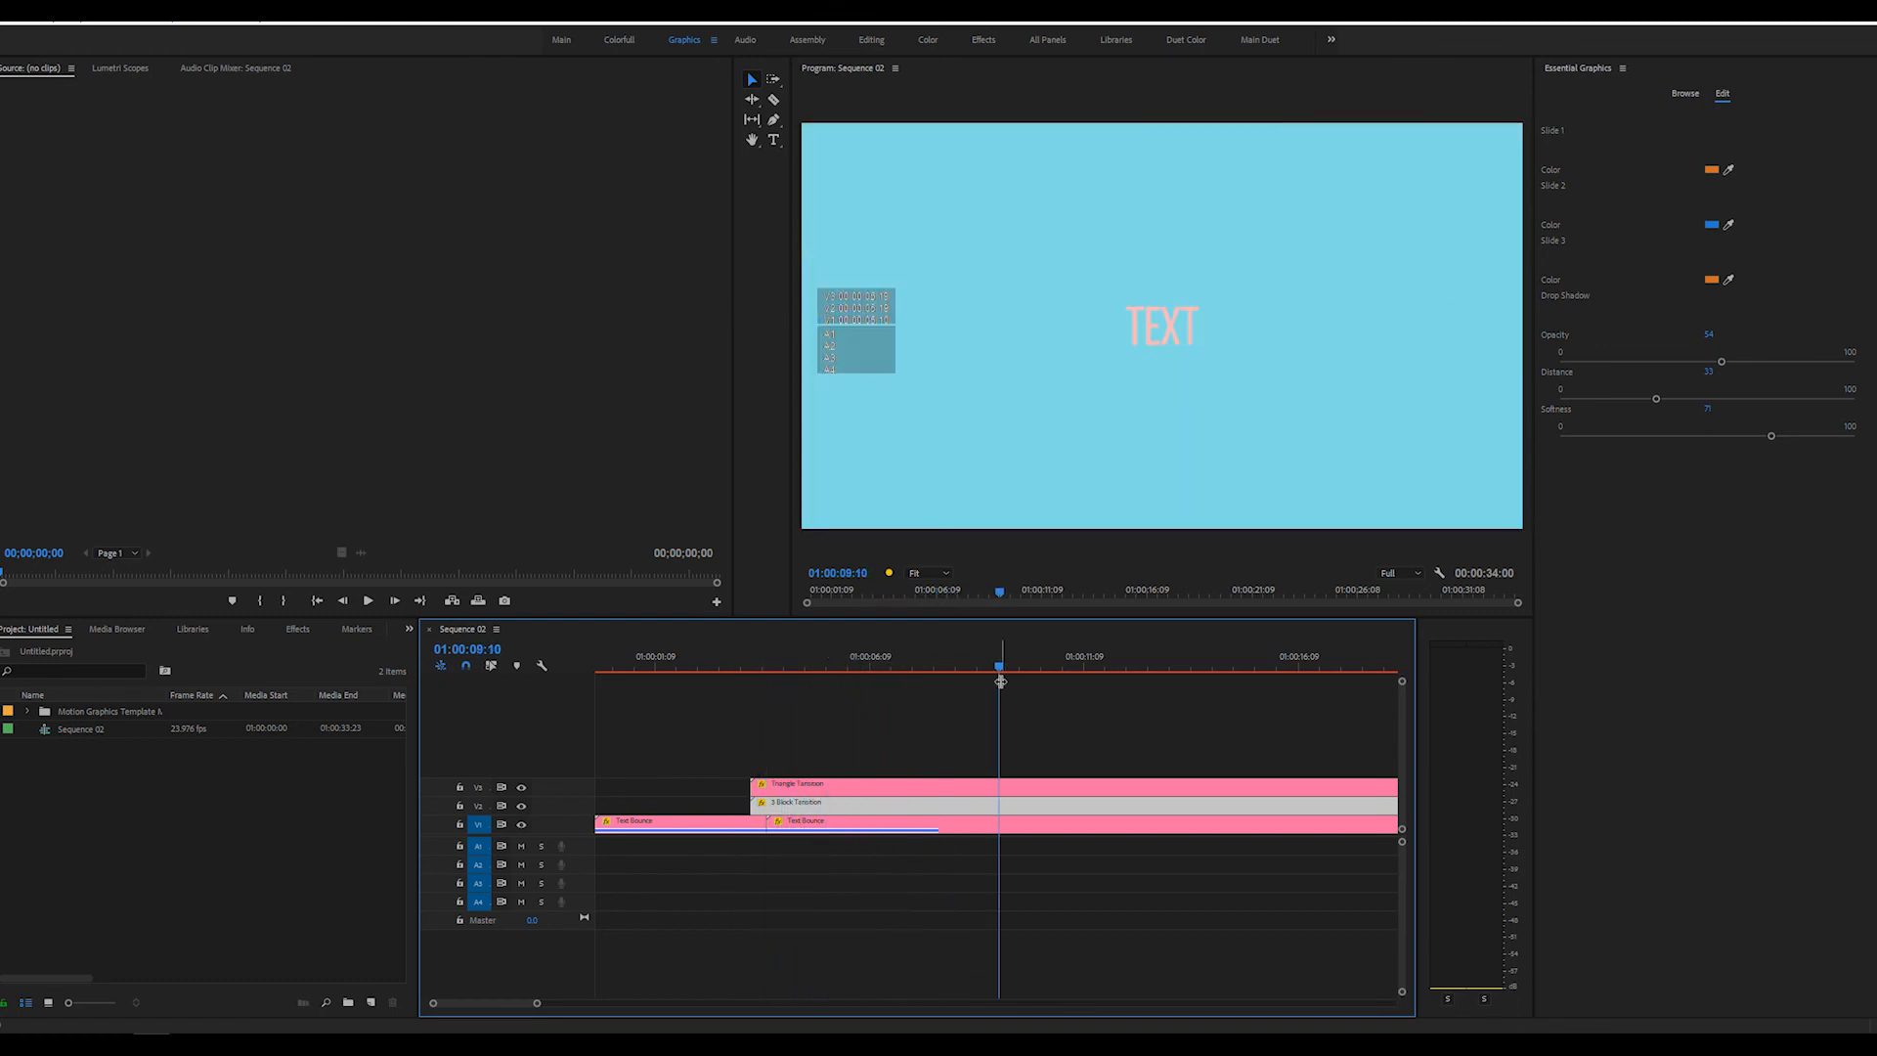